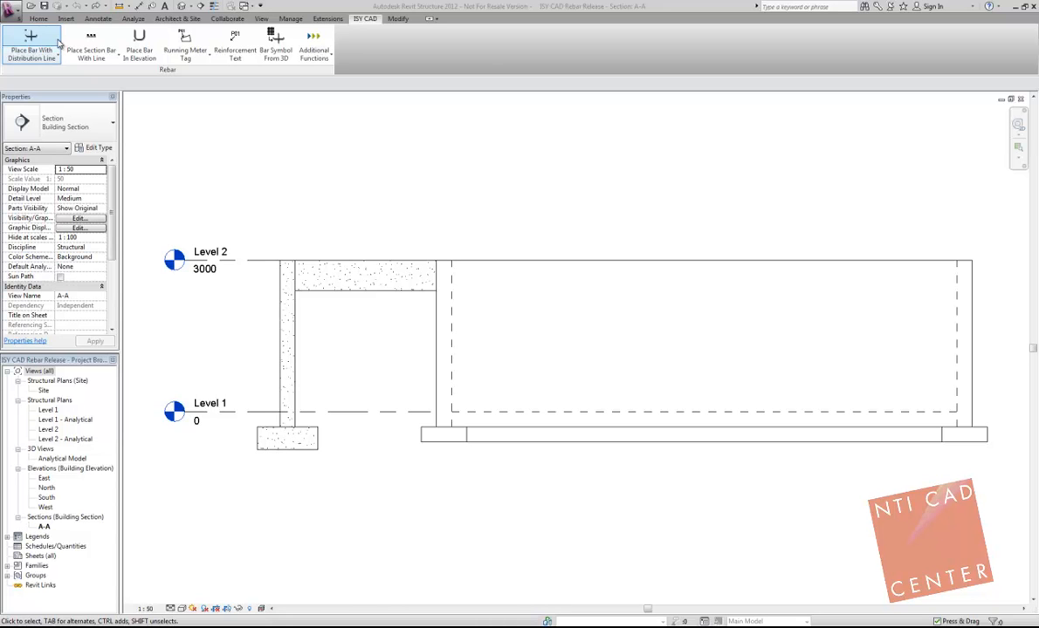
# Step: Start Place Bar With Distribution Line and shift its settings dialog further into the drawing area
pyautogui.click(47, 38)
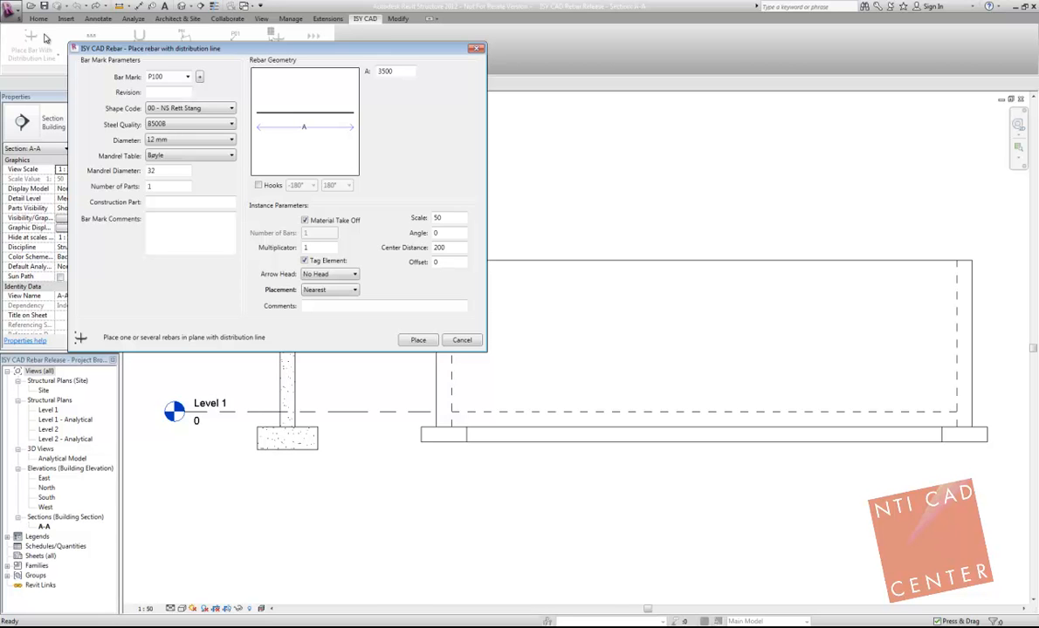
pyautogui.moveTo(144, 49); pyautogui.dragTo(224, 102)
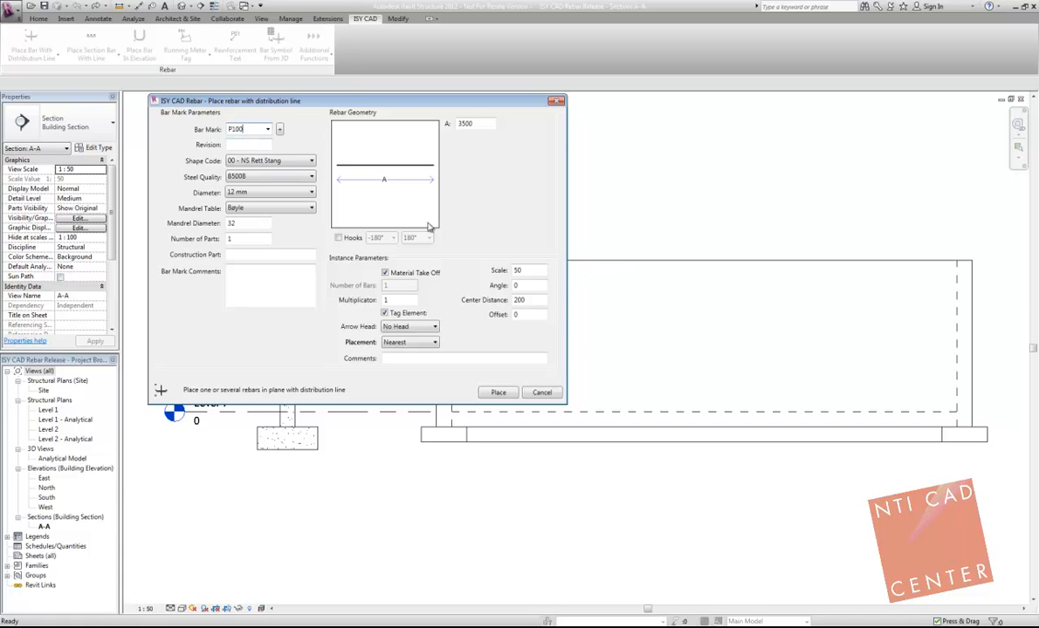
# Step: Try shape code 26 - NS flat Z and end hooks, returning to an unhooked 00 - NS Rett Stang bar
pyautogui.click(279, 162)
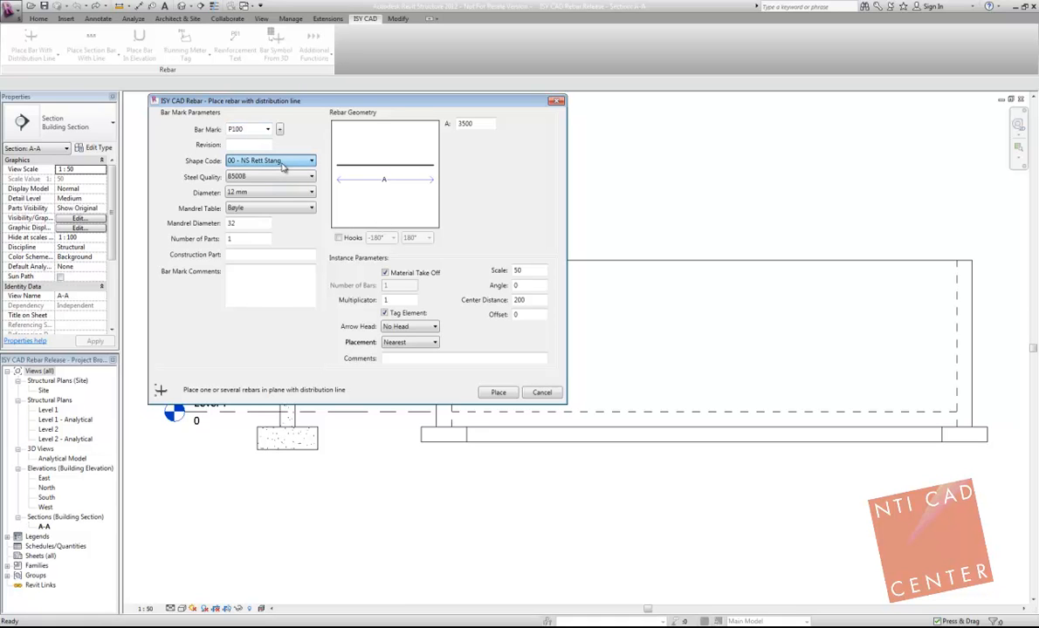
pyautogui.click(271, 233)
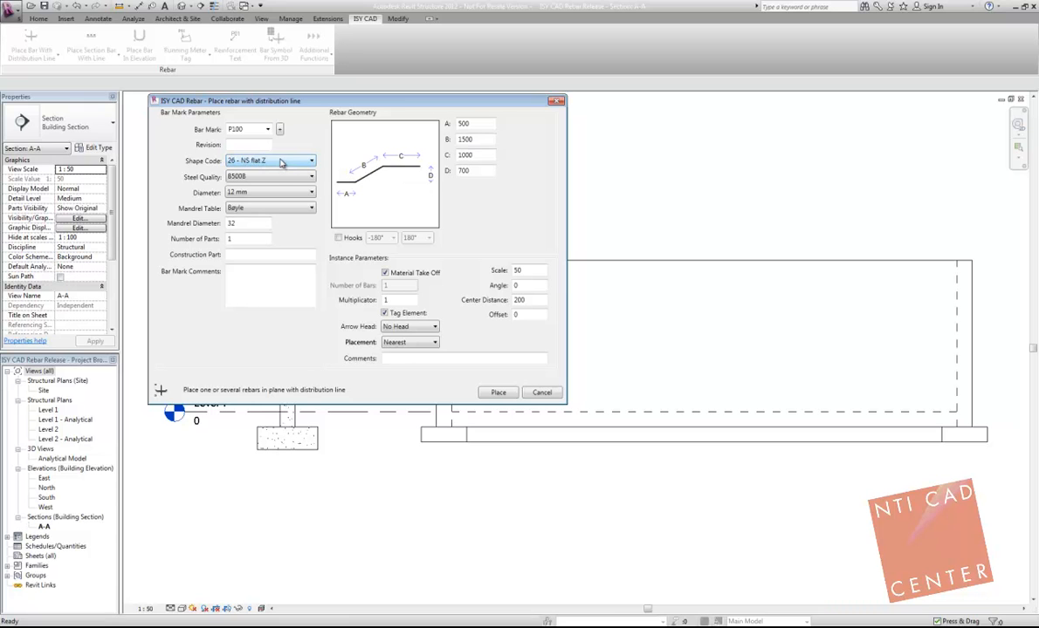
pyautogui.click(273, 173)
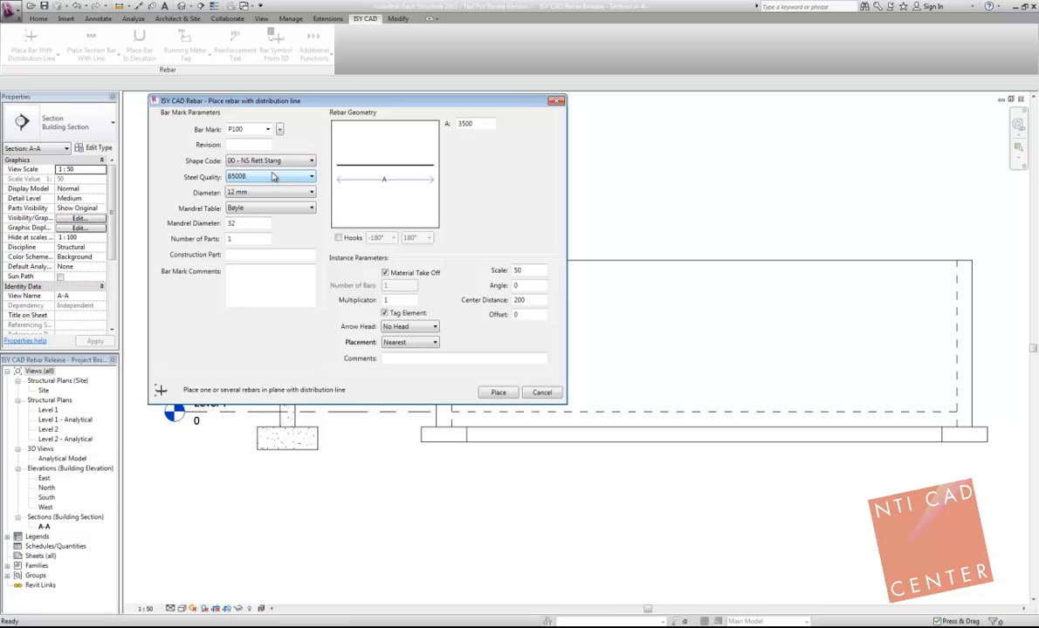
pyautogui.click(338, 238)
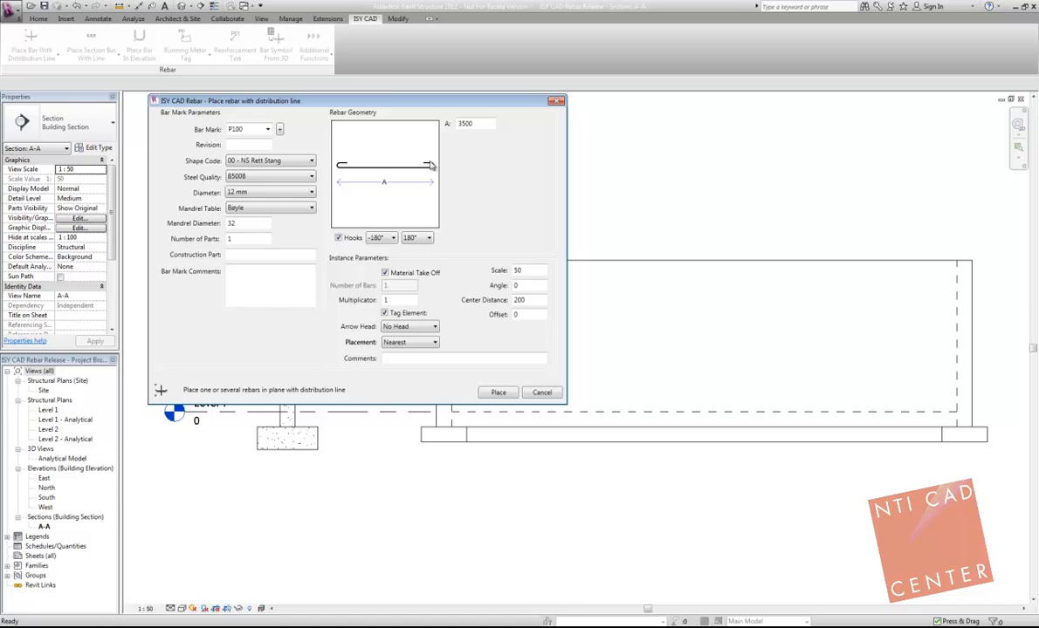
pyautogui.click(418, 282)
pyautogui.click(417, 237)
pyautogui.click(390, 222)
pyautogui.click(338, 238)
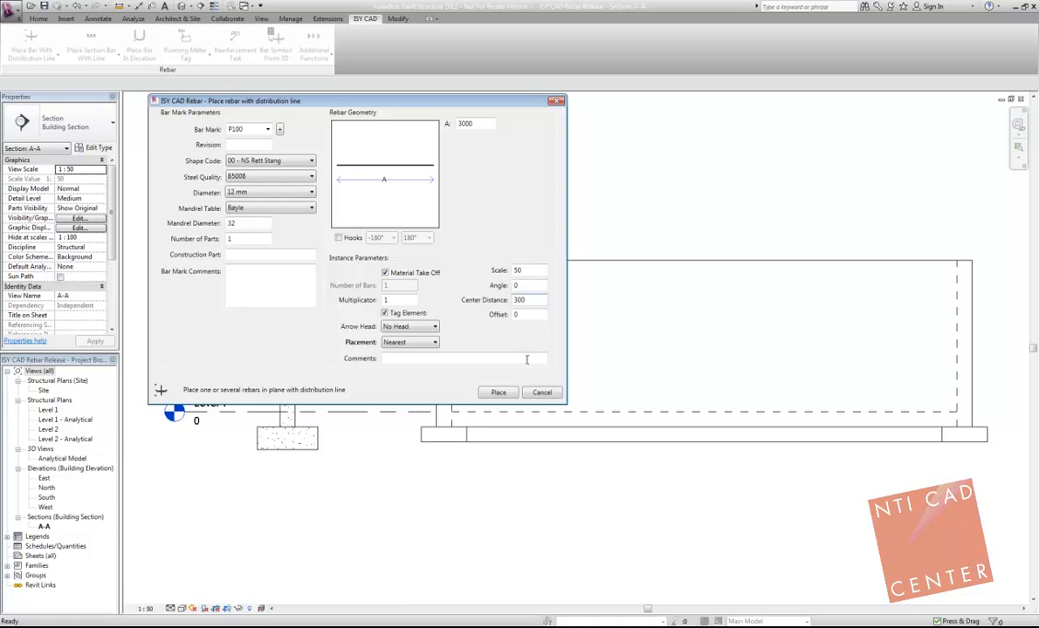
# Step: Place P100 straight 12 mm bars, length 3000 and center distance 300, along the wall top between its two inner dashed edges
pyautogui.click(498, 393)
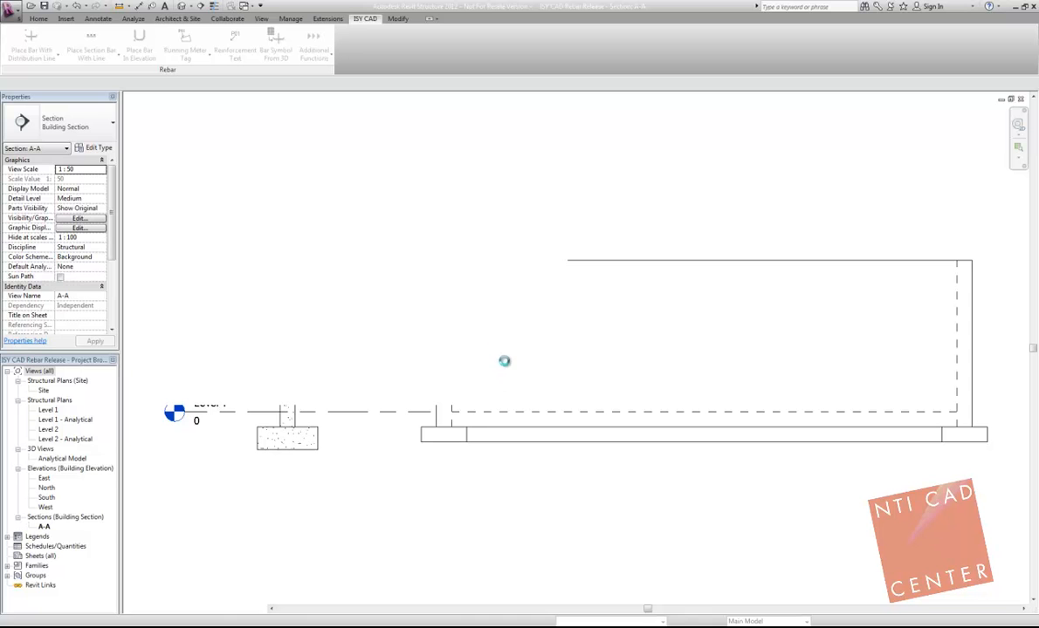
pyautogui.click(452, 262)
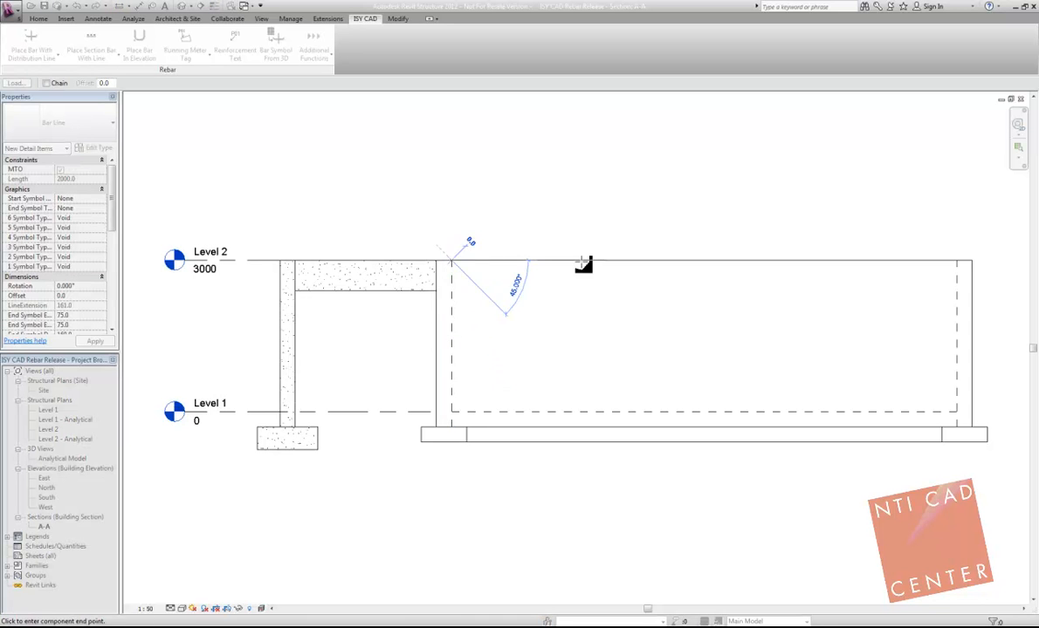
pyautogui.click(958, 261)
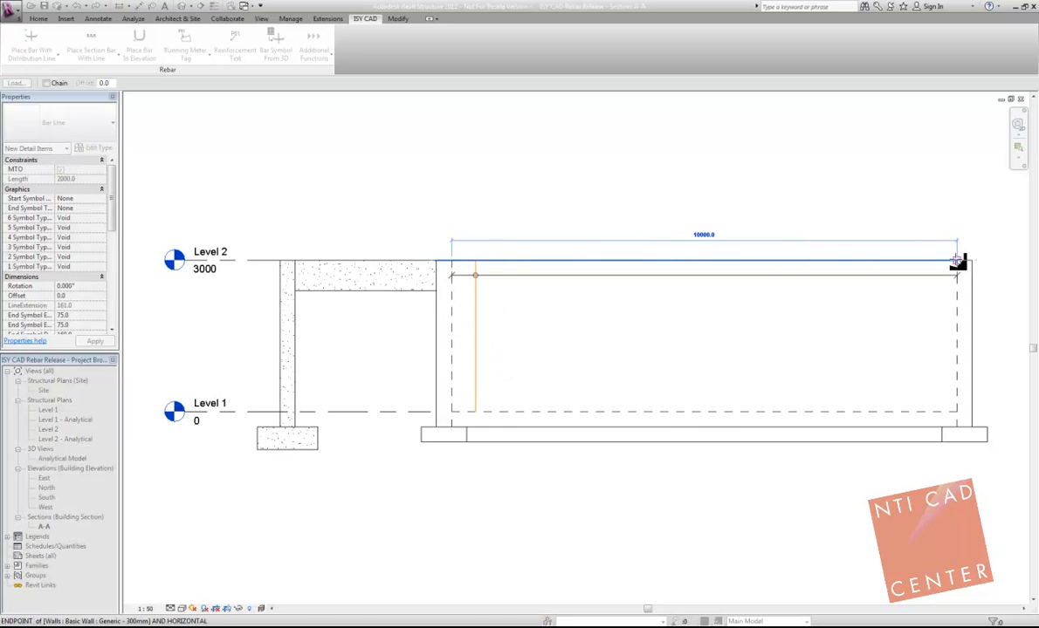
pyautogui.click(451, 255)
# Step: Review the parameter values of the new P100 bar tag and dismiss the dialog
pyautogui.doubleClick(460, 275)
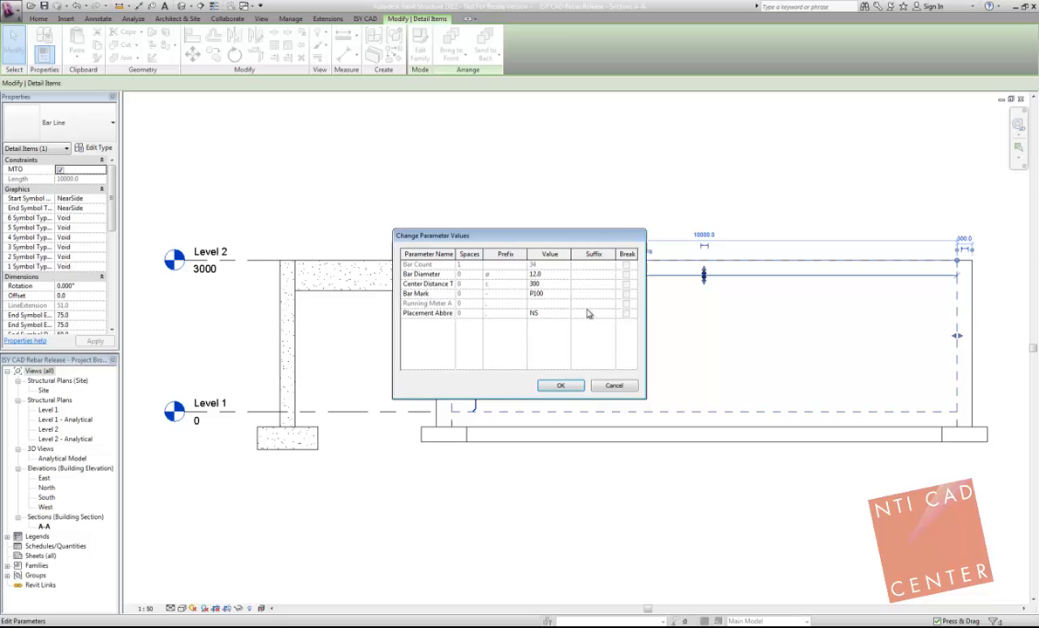
pyautogui.click(614, 385)
pyautogui.click(433, 264)
pyautogui.press('Escape')
pyautogui.press('Escape')
# Step: Move the P100 tag above the slab and attach its free-end leader to the circle where the bar crosses the distribution line
pyautogui.click(486, 263)
pyautogui.keyDown('ctrl'); pyautogui.moveTo(460, 261); pyautogui.dragTo(403, 234); pyautogui.keyUp('ctrl')
pyautogui.click(222, 84)
pyautogui.click(223, 104)
pyautogui.moveTo(400, 272); pyautogui.dragTo(476, 277)
pyautogui.click(499, 220)
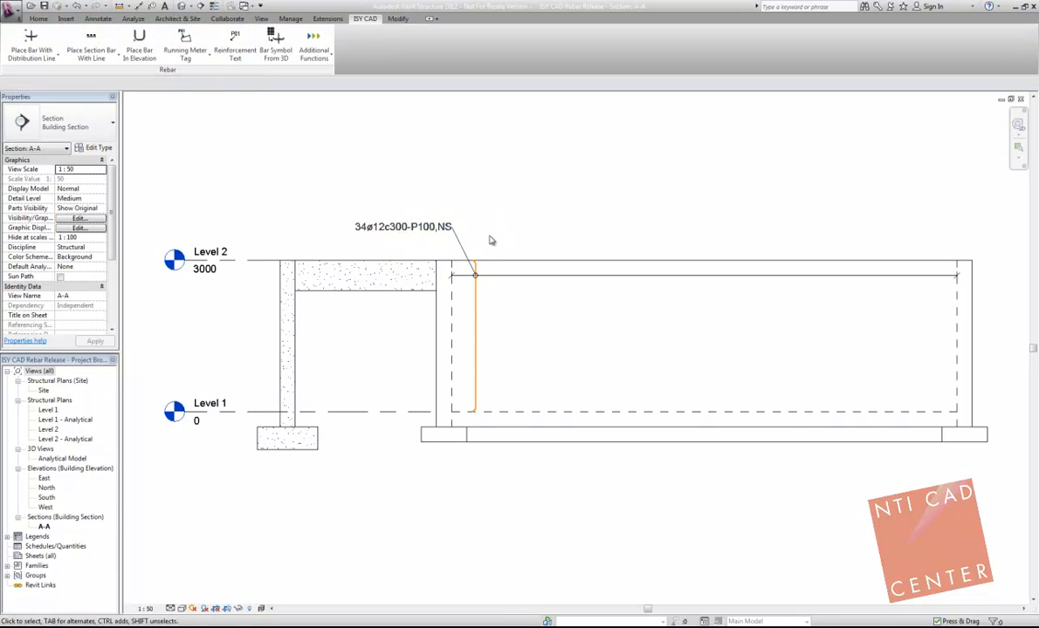
pyautogui.scroll(2, 456, 188)
pyautogui.scroll(2, 442, 236)
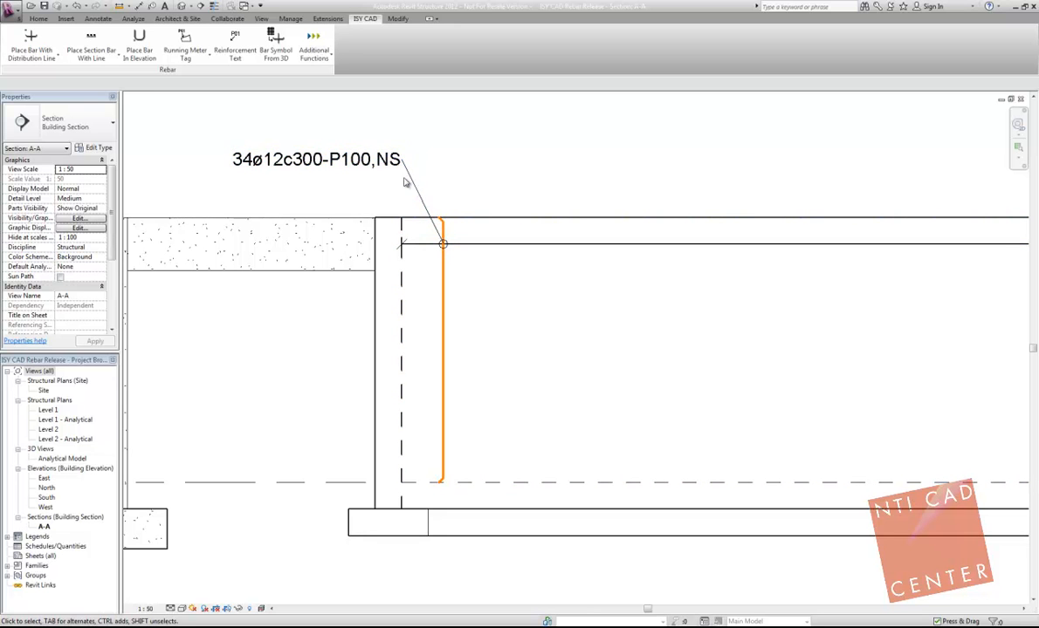
pyautogui.scroll(-3, 442, 235)
pyautogui.scroll(-2, 442, 235)
pyautogui.moveTo(543, 188); pyautogui.dragTo(538, 197, button='middle')
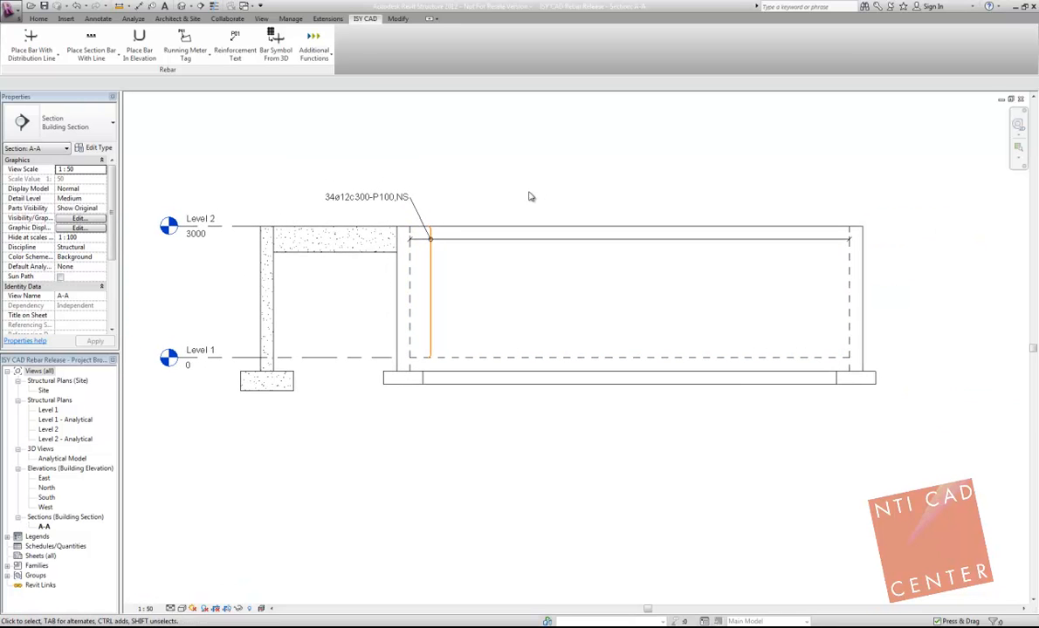
# Step: Place bars with new mark P101, length 10000 and Both Vertical placement, down the wall's far inner edge from Level 2 to Level 1
pyautogui.click(35, 43)
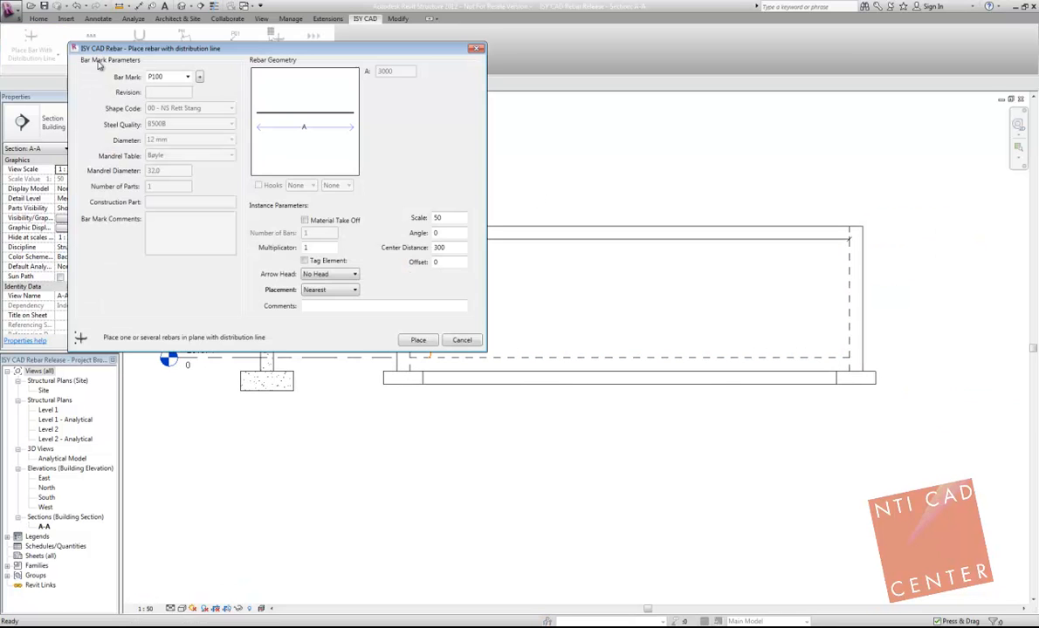
pyautogui.click(200, 78)
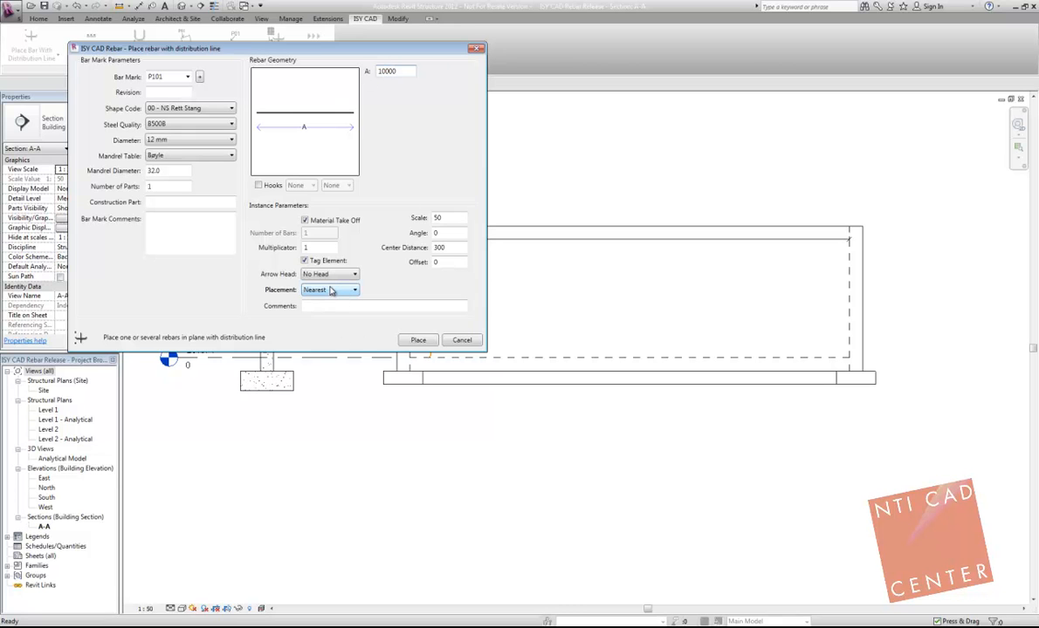
pyautogui.click(346, 322)
pyautogui.click(418, 340)
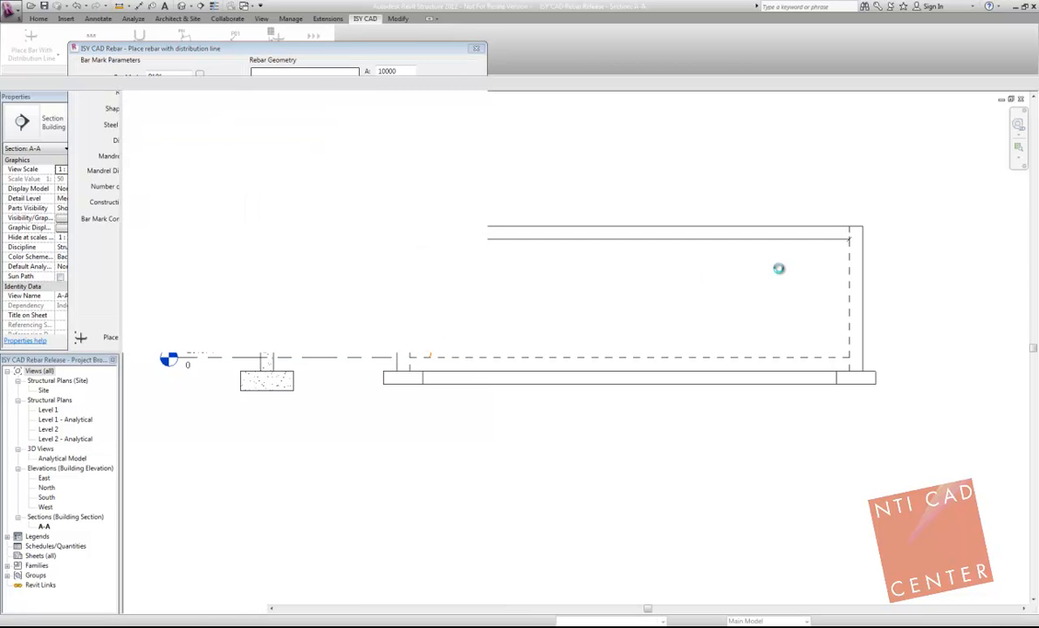
pyautogui.click(851, 229)
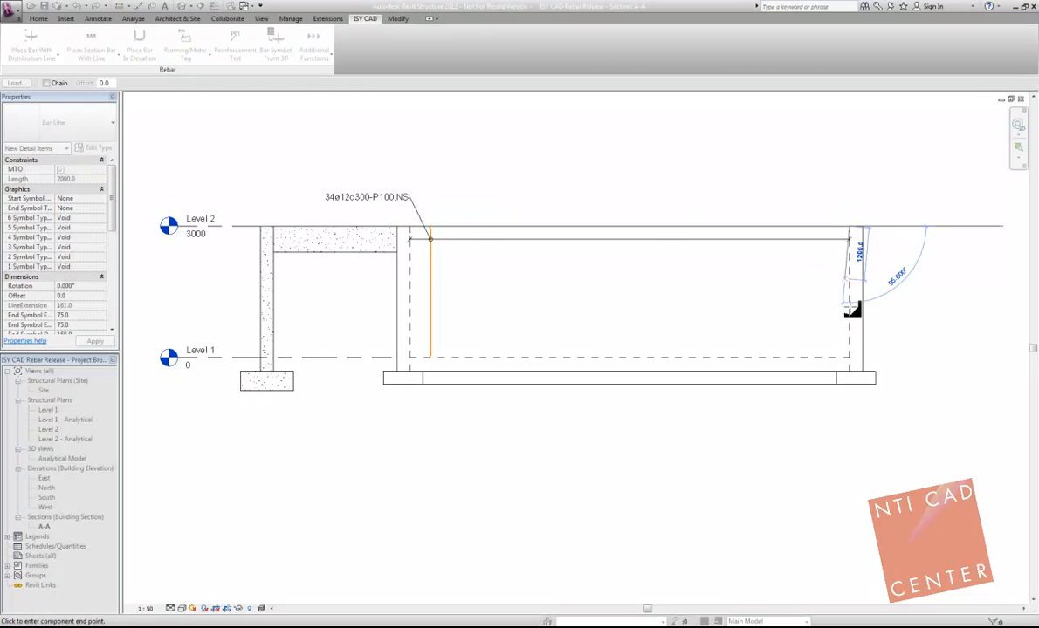
pyautogui.click(851, 357)
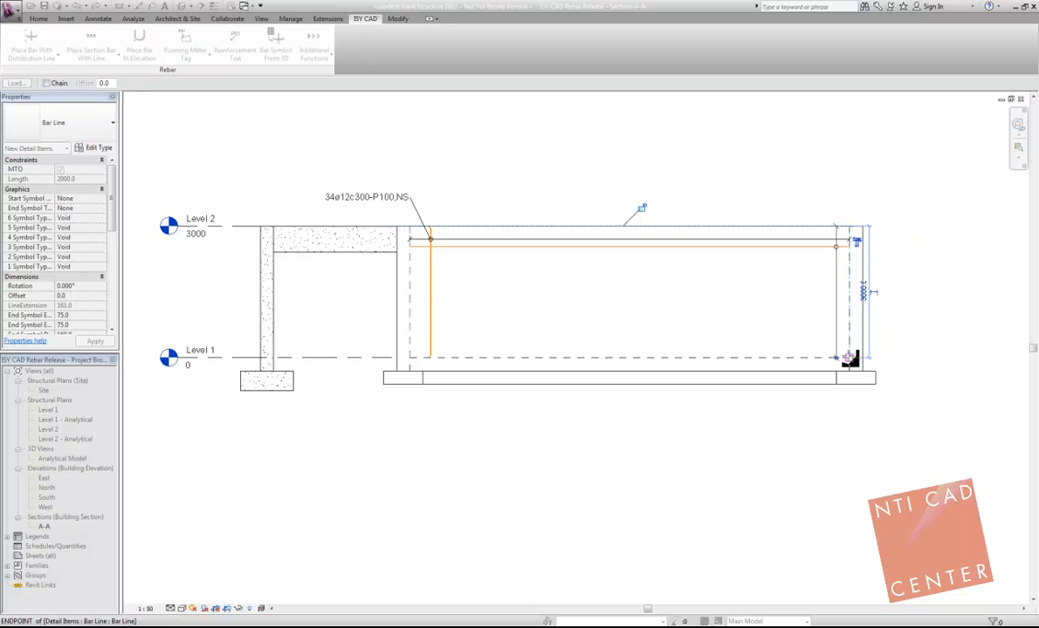
# Step: Examine the end symbols and distribution line of the P101 bar up close
pyautogui.click(835, 265)
pyautogui.scroll(5, 777, 269)
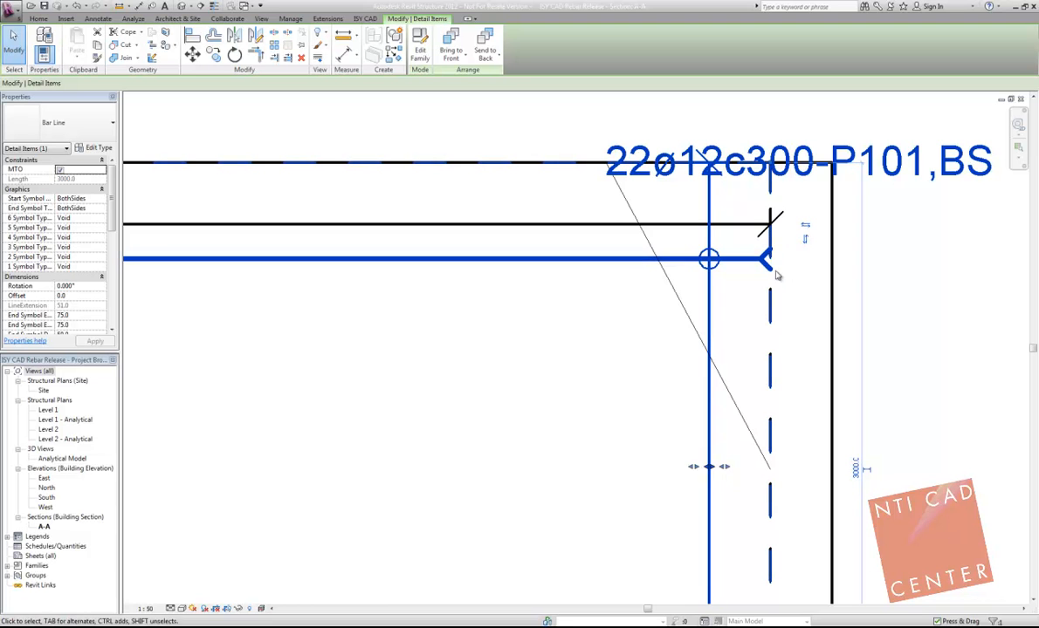
pyautogui.scroll(-4, 768, 262)
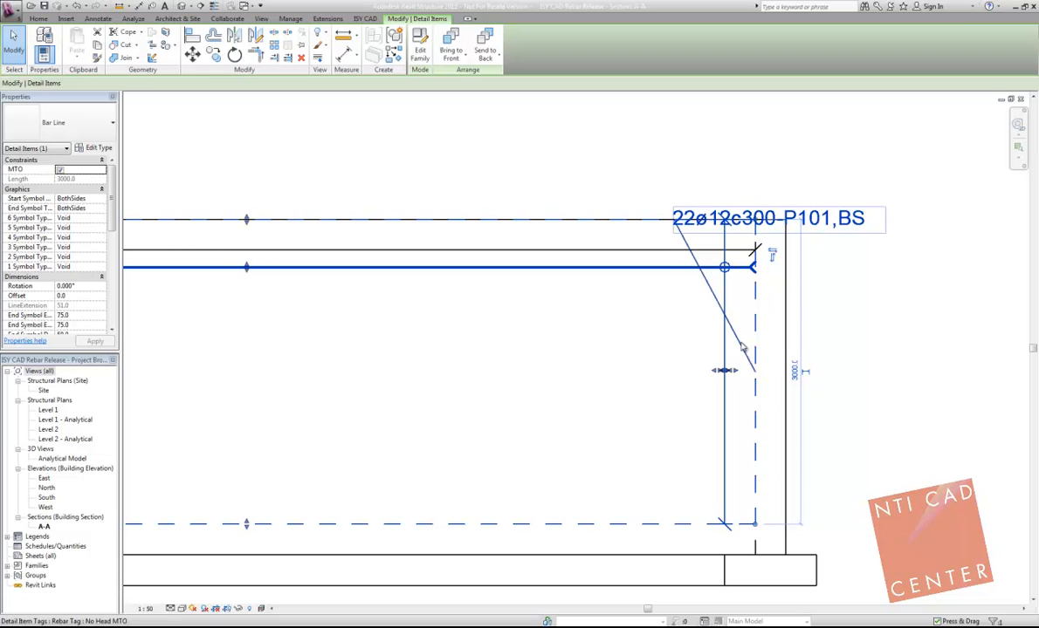
pyautogui.click(795, 185)
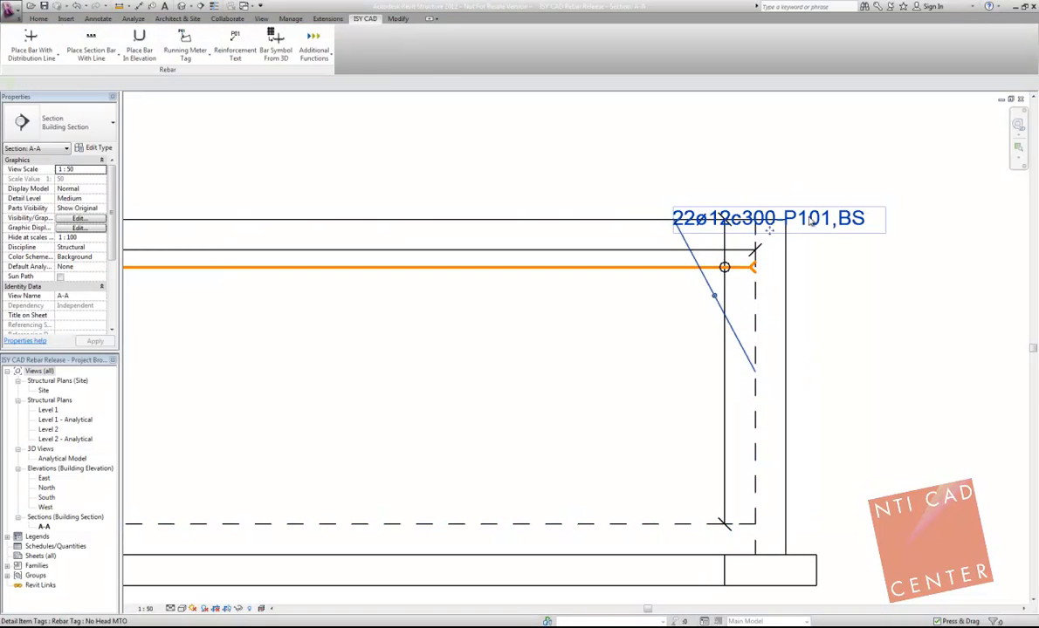
# Step: Move the P101 tag above the wall corner, set its leader to Free End and attach it to the distribution circle
pyautogui.click(801, 216)
pyautogui.moveTo(770, 239); pyautogui.dragTo(862, 151)
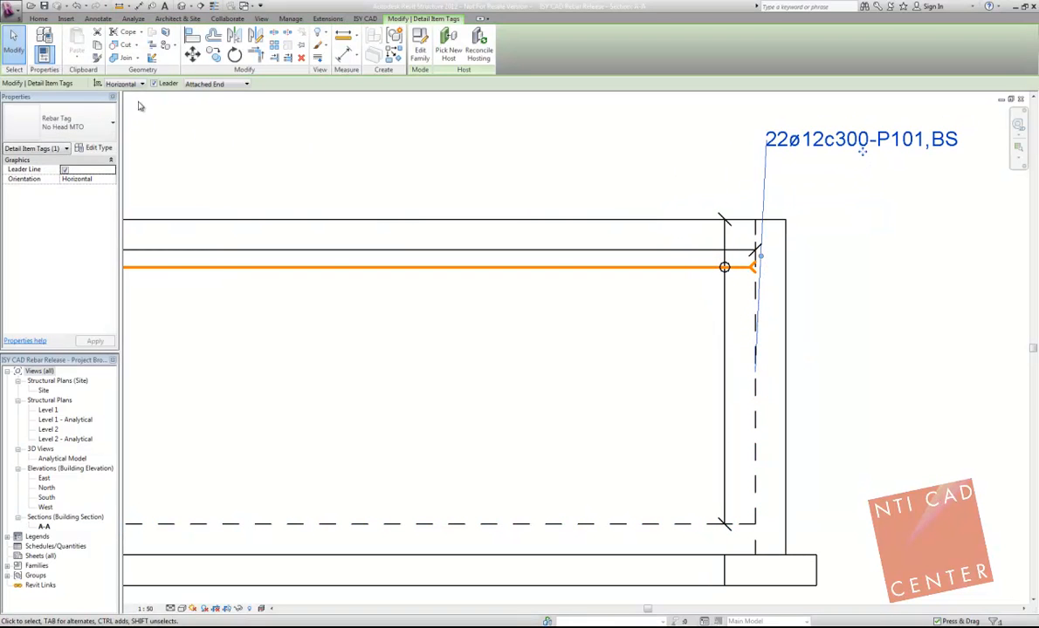
pyautogui.click(219, 88)
pyautogui.click(201, 99)
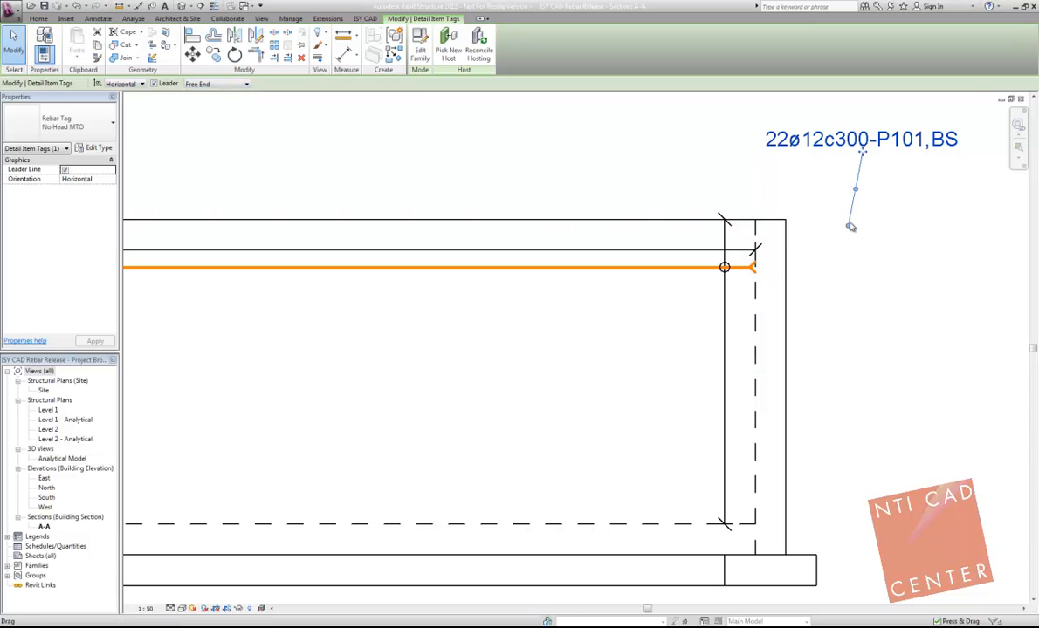
pyautogui.moveTo(850, 227); pyautogui.dragTo(726, 266)
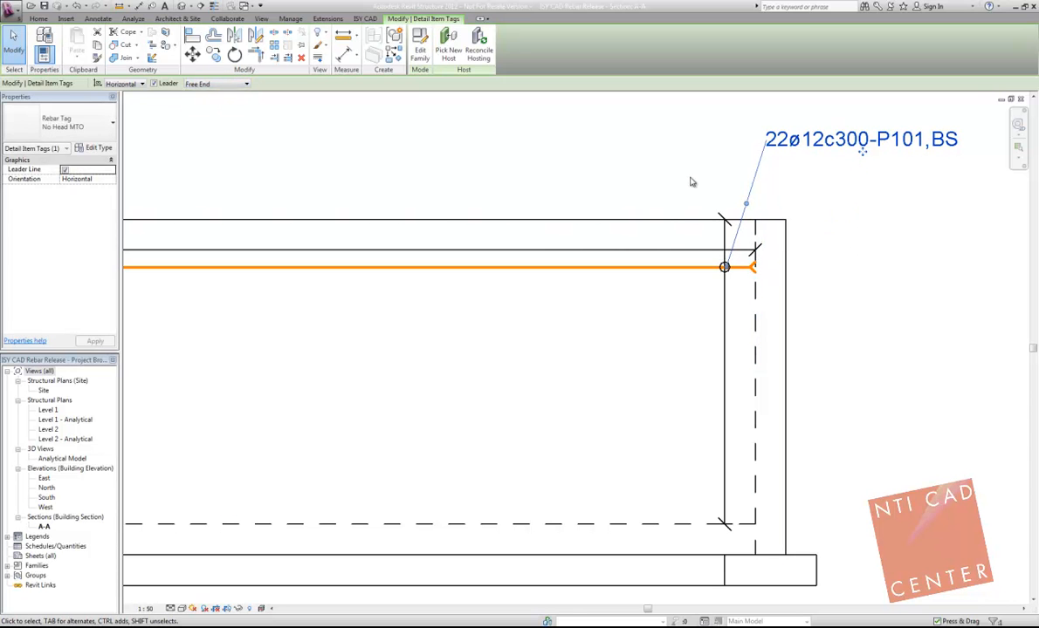
pyautogui.click(667, 207)
# Step: Review the parameter values of the P101 tag, including its bar mark, and cancel the dialog
pyautogui.scroll(-2, 668, 207)
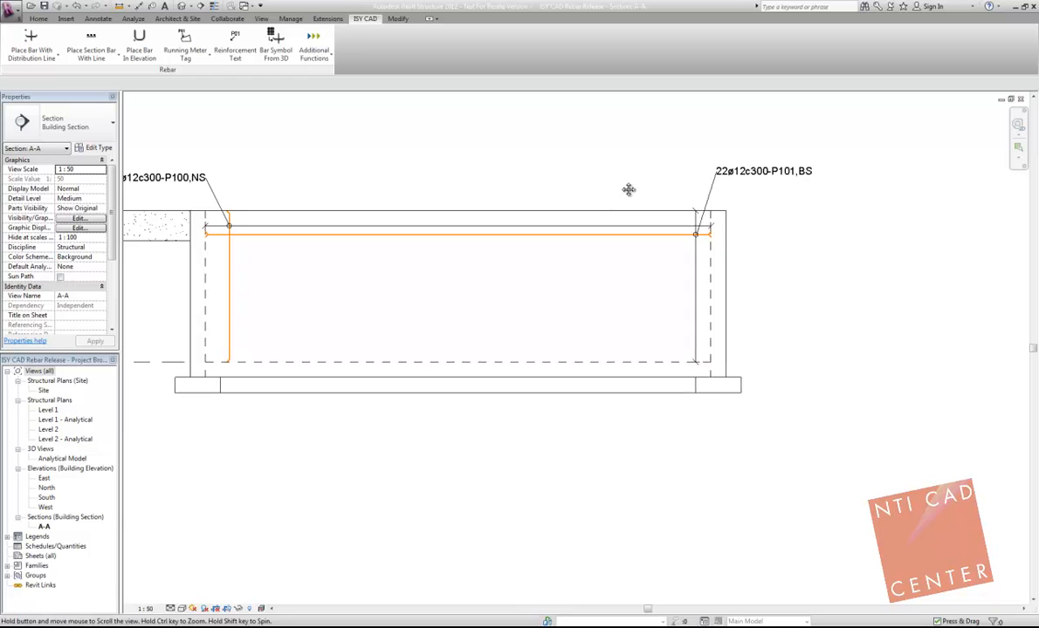
pyautogui.moveTo(761, 185); pyautogui.dragTo(774, 191, button='middle')
pyautogui.click(777, 180)
pyautogui.doubleClick(777, 180)
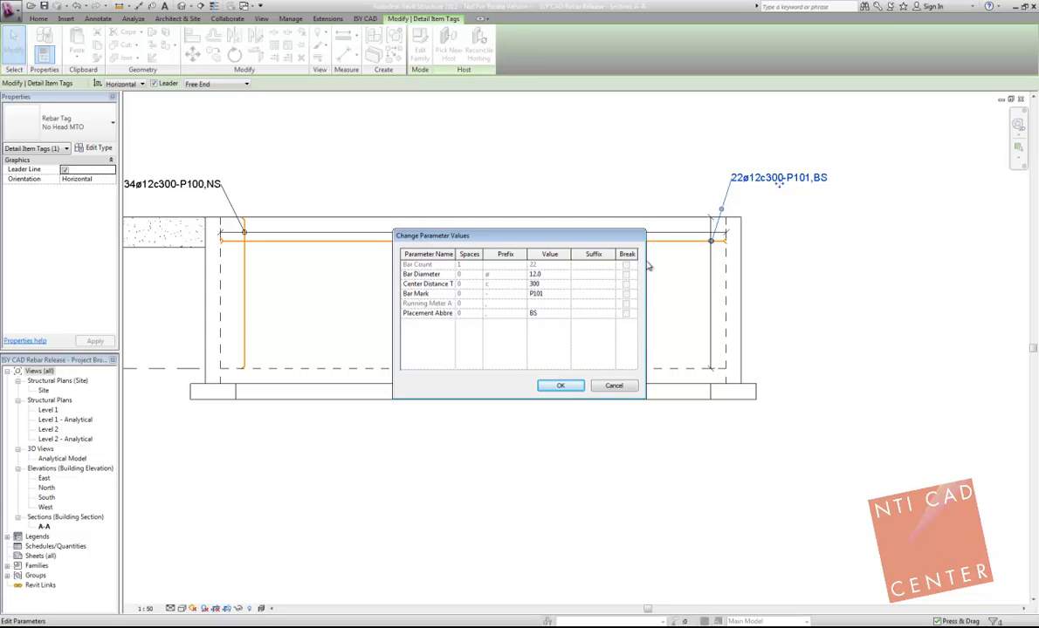
pyautogui.click(535, 293)
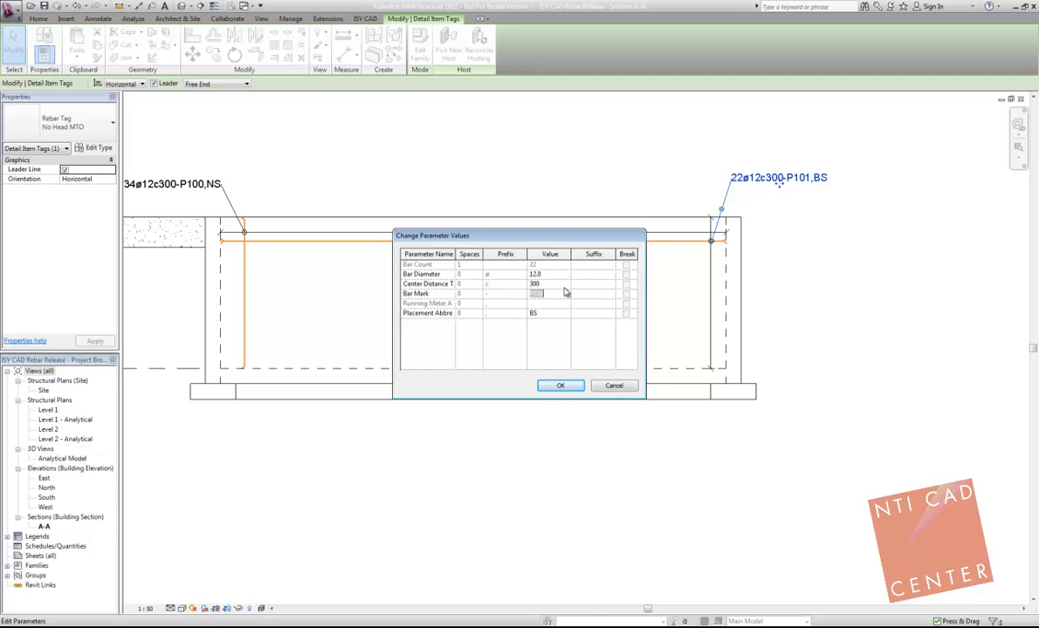
pyautogui.click(622, 387)
pyautogui.click(469, 165)
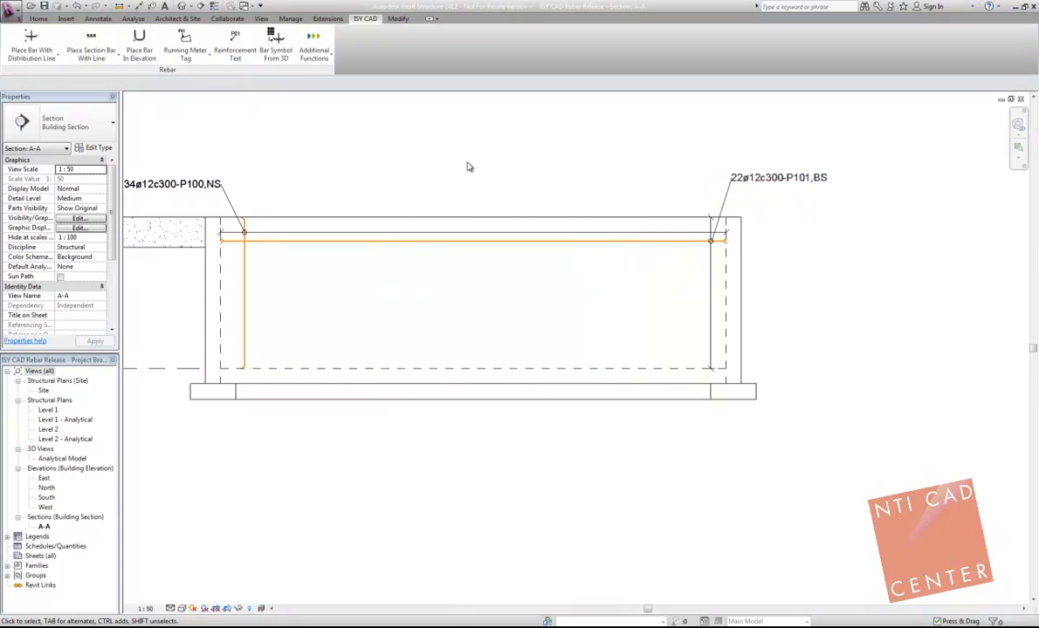
pyautogui.click(327, 57)
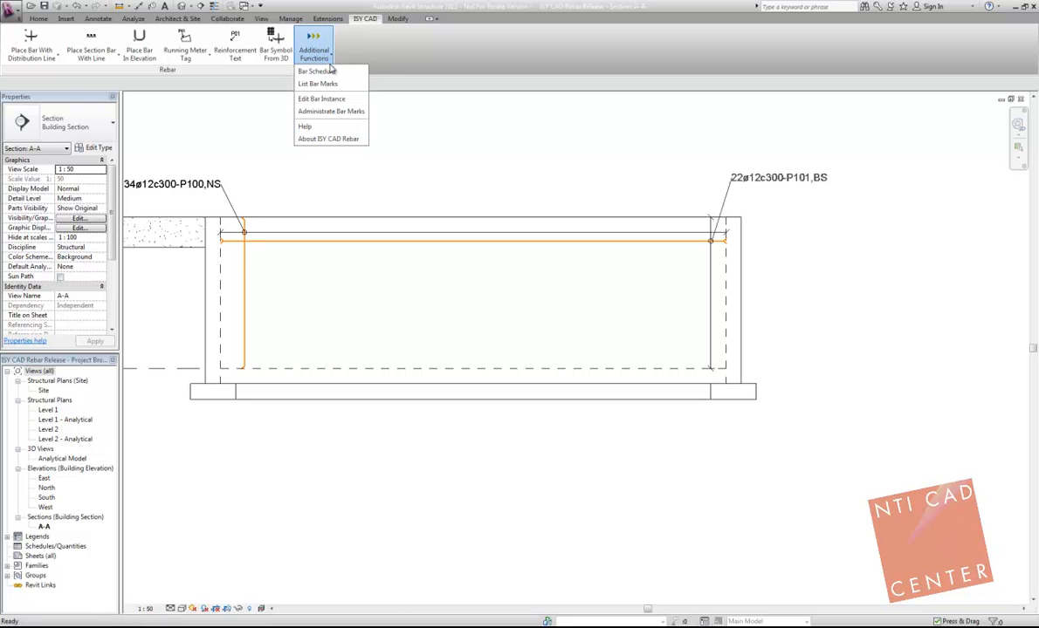
pyautogui.click(455, 145)
pyautogui.moveTo(478, 161); pyautogui.dragTo(492, 175, button='middle')
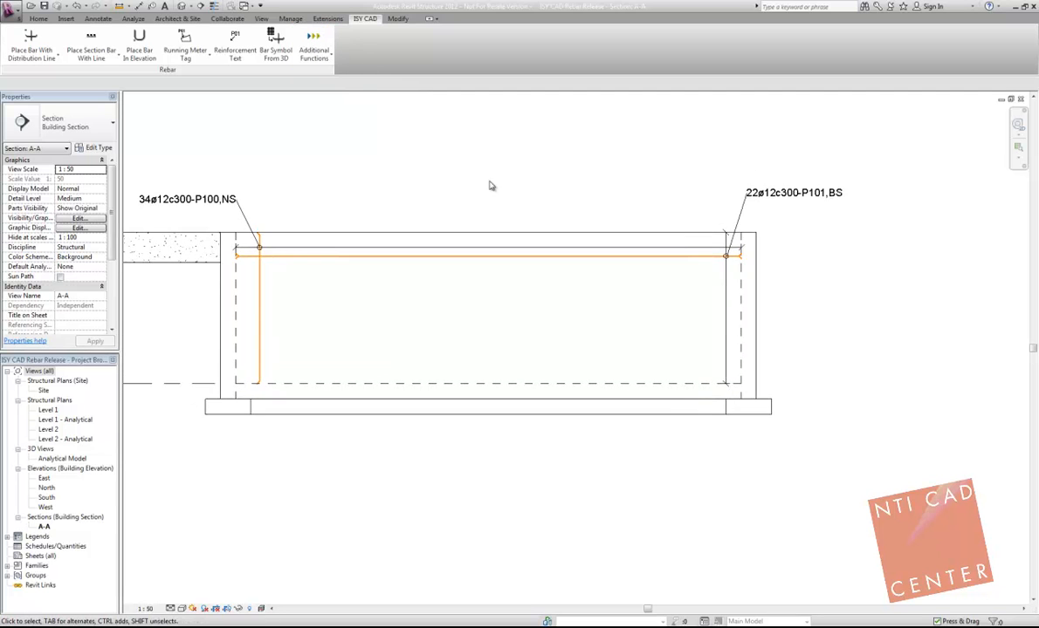
pyautogui.scroll(-1, 492, 175)
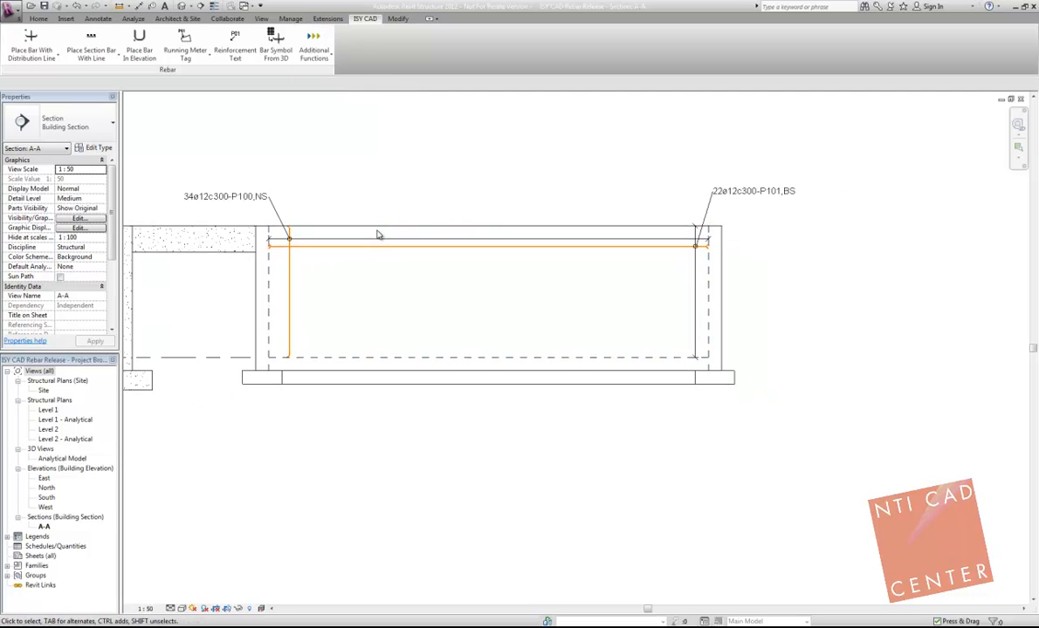
# Step: Inspect the P100 bar's properties down to its bar mark and placement data, and deselect it
pyautogui.click(294, 284)
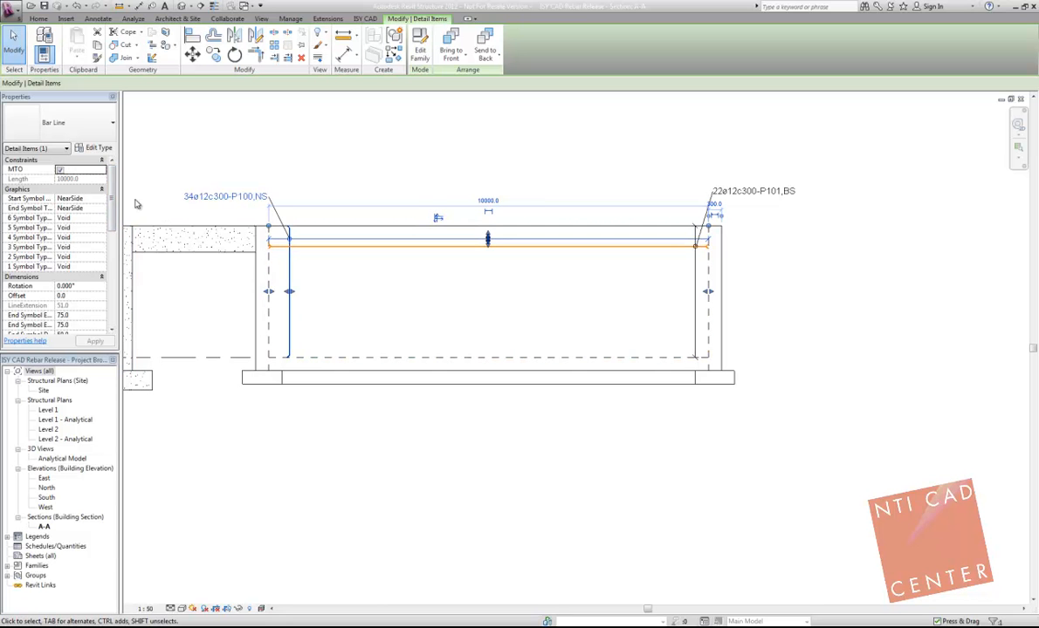
pyautogui.scroll(-1, 114, 198)
pyautogui.scroll(-5, 113, 198)
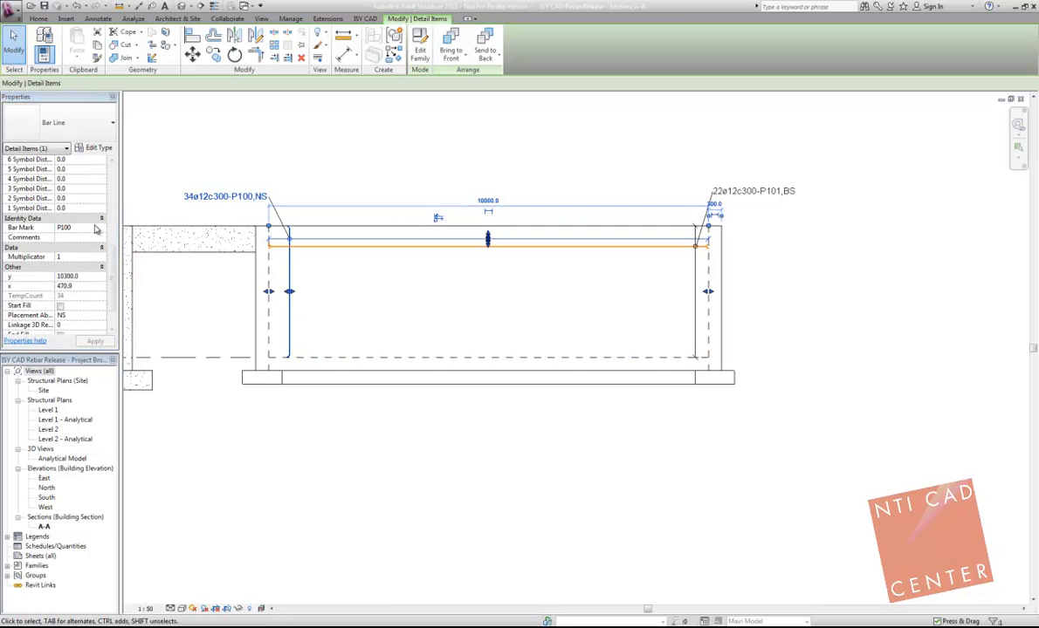
pyautogui.click(353, 160)
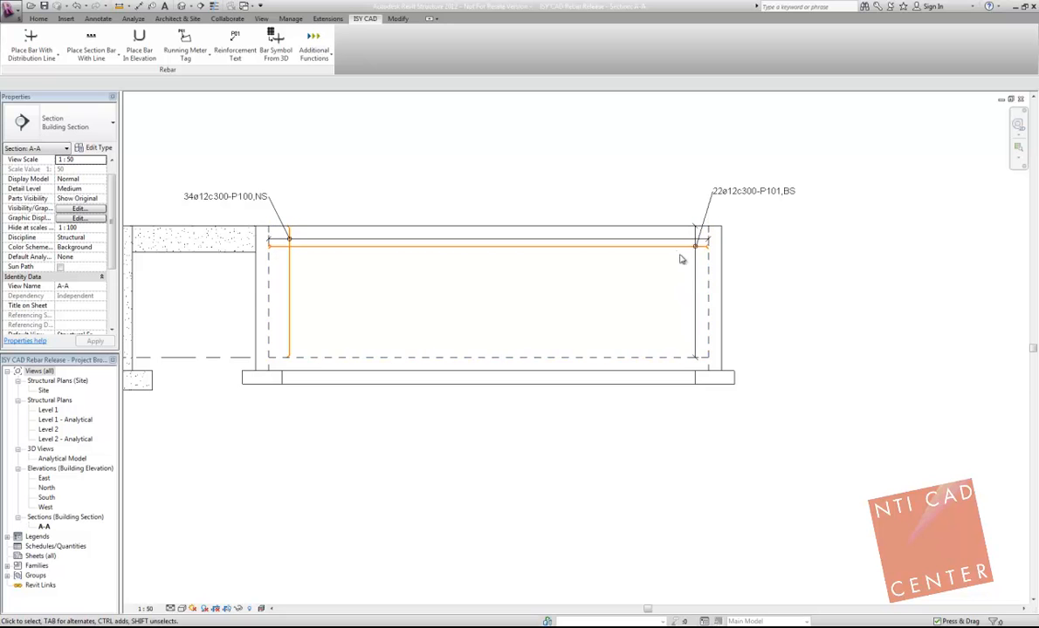
# Step: Shorten the P100 bar's distribution range to 8200 mm, and align its edge back to the wall's inner face
pyautogui.click(288, 283)
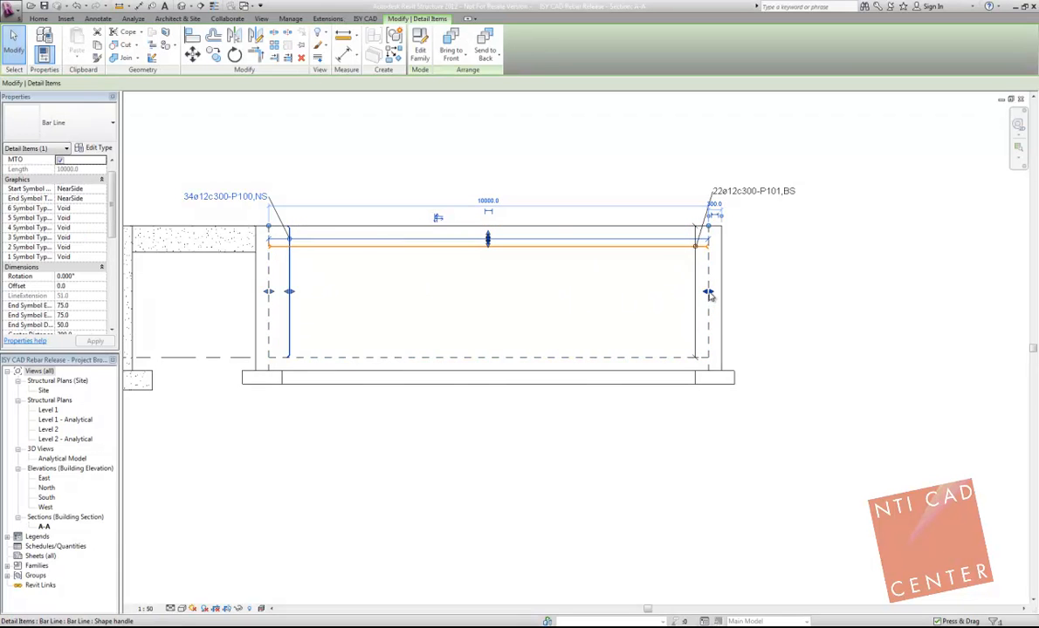
pyautogui.moveTo(708, 293); pyautogui.dragTo(256, 218)
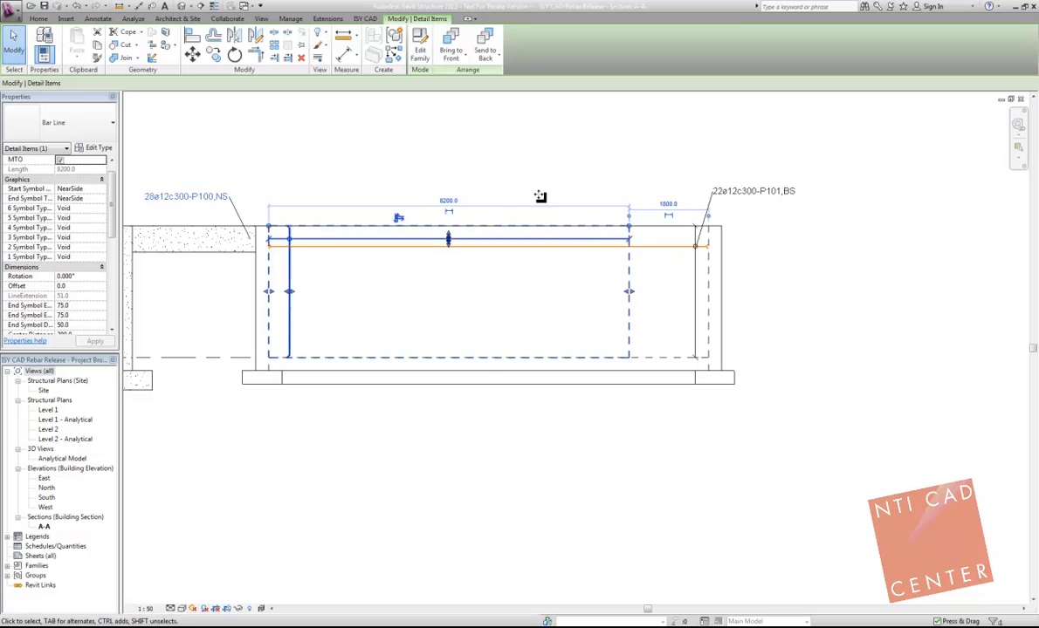
pyautogui.click(192, 36)
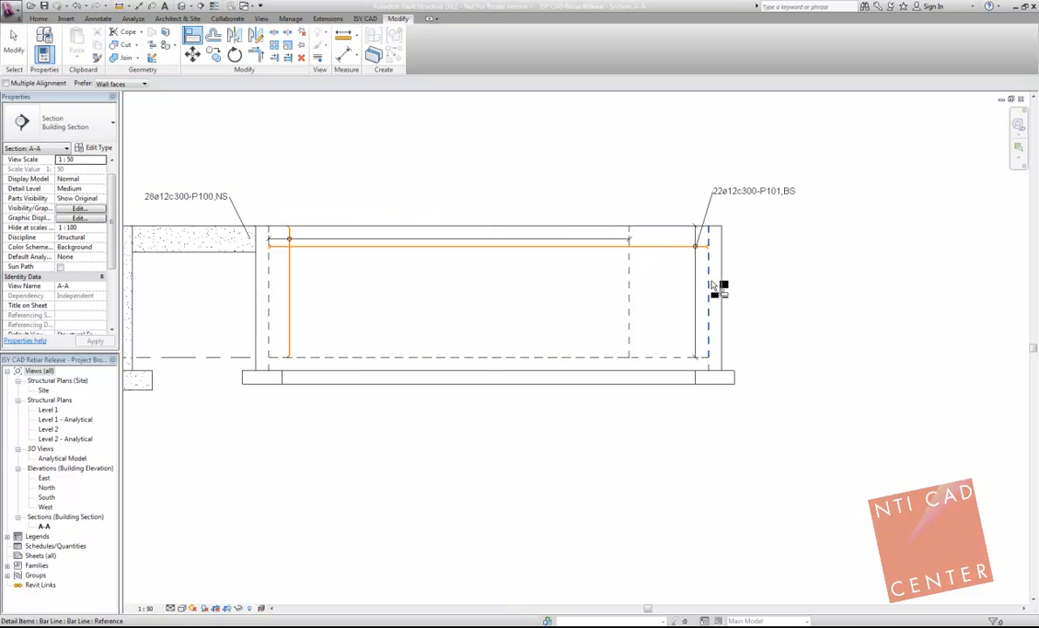
pyautogui.click(713, 287)
pyautogui.click(629, 296)
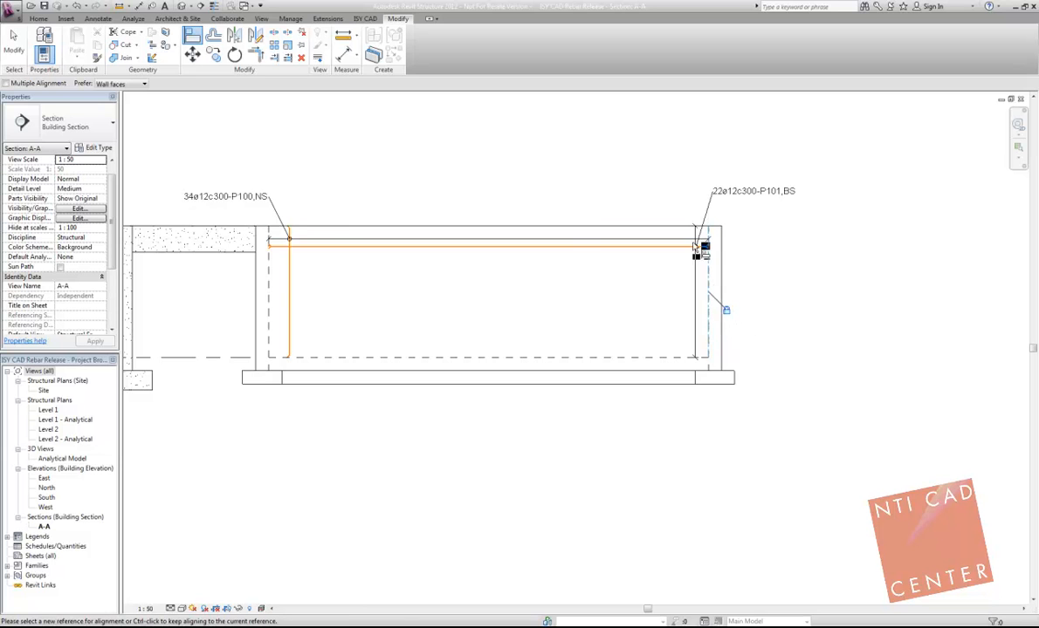
pyautogui.press('Escape')
pyautogui.press('Escape')
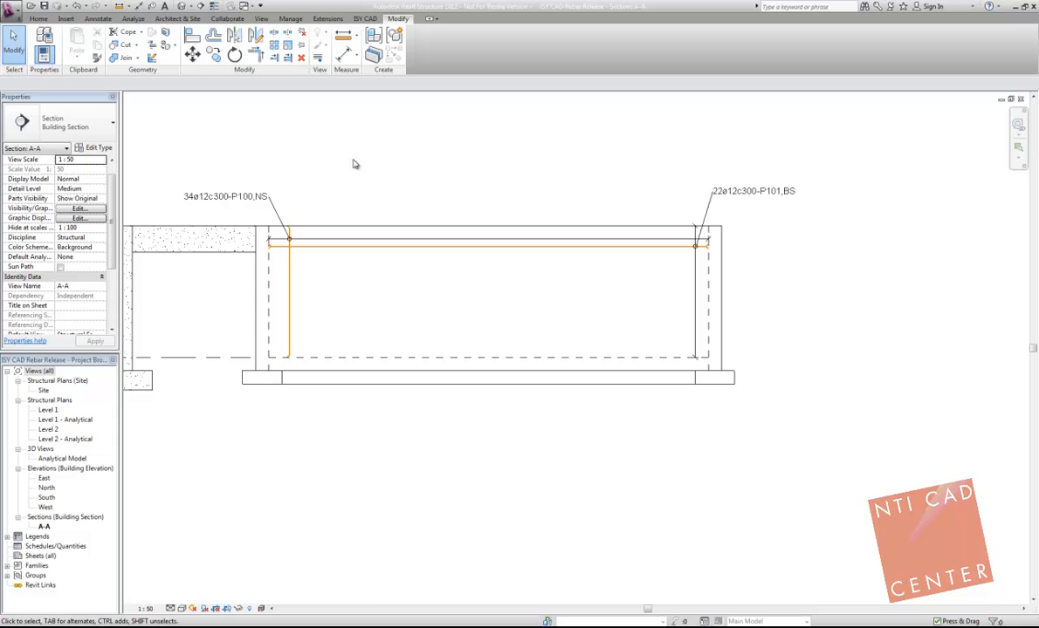
# Step: Define an elevation bar with new mark P102, shape code 11 - NS Rett Vinkel, leg A 800 and Arbitrary placement
pyautogui.scroll(-2, 354, 166)
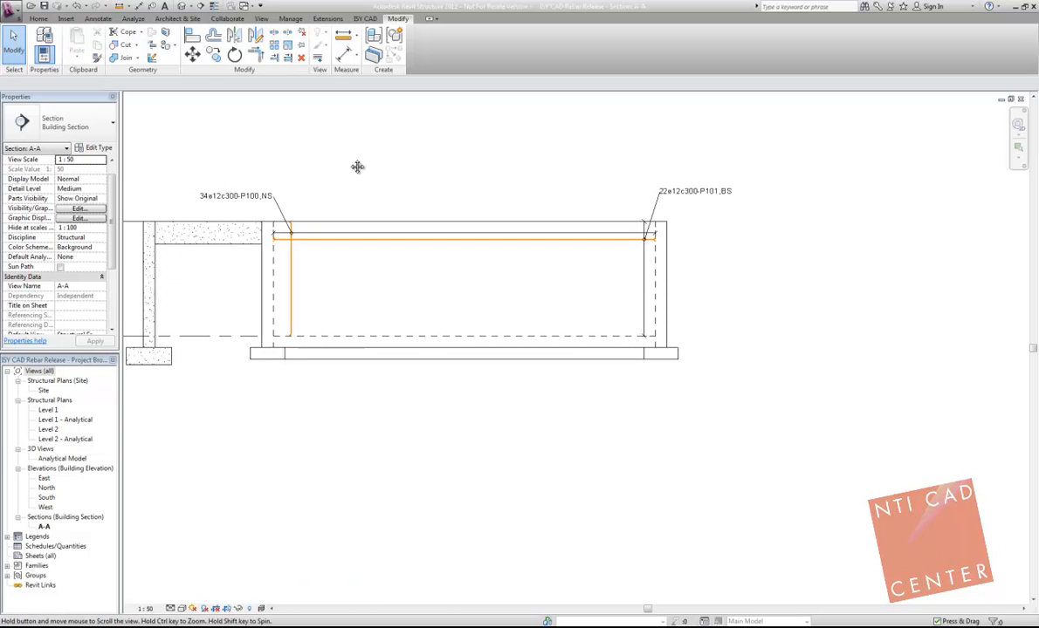
pyautogui.click(365, 18)
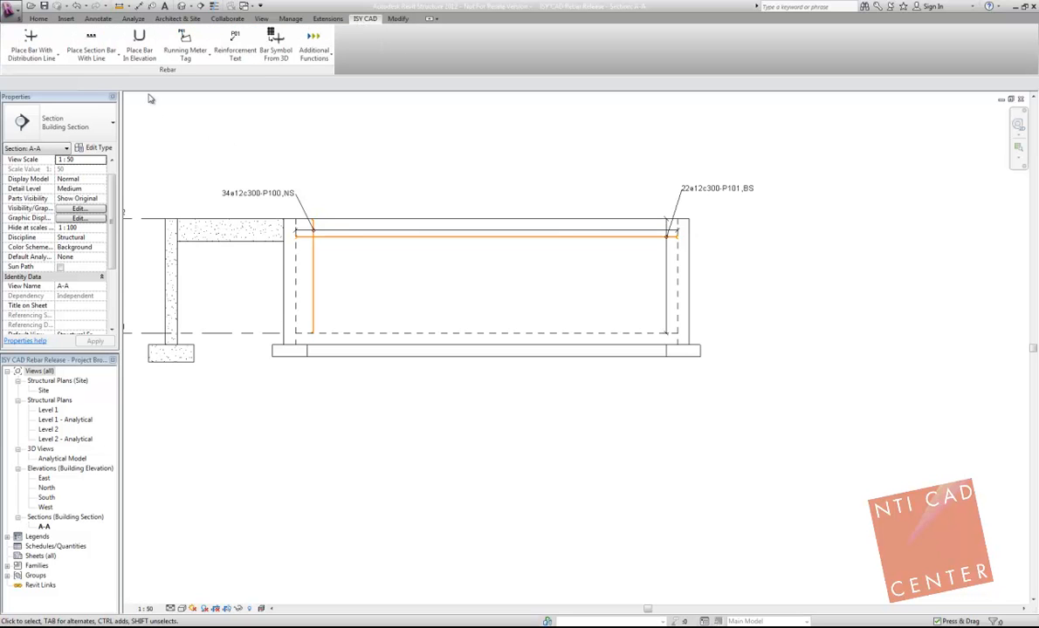
pyautogui.click(139, 48)
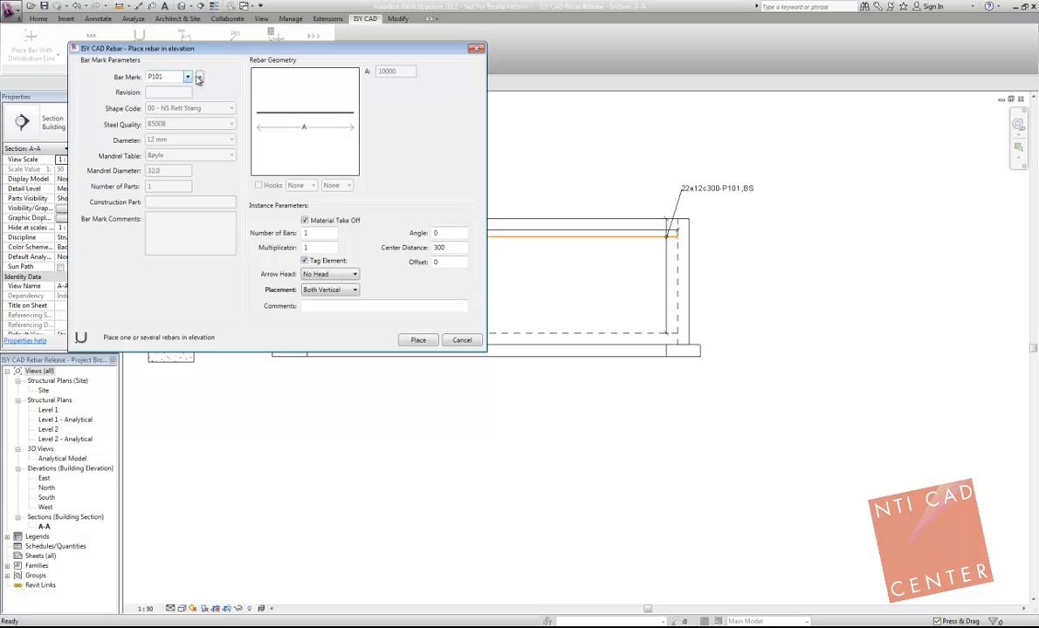
pyautogui.click(200, 78)
pyautogui.click(196, 109)
pyautogui.click(246, 160)
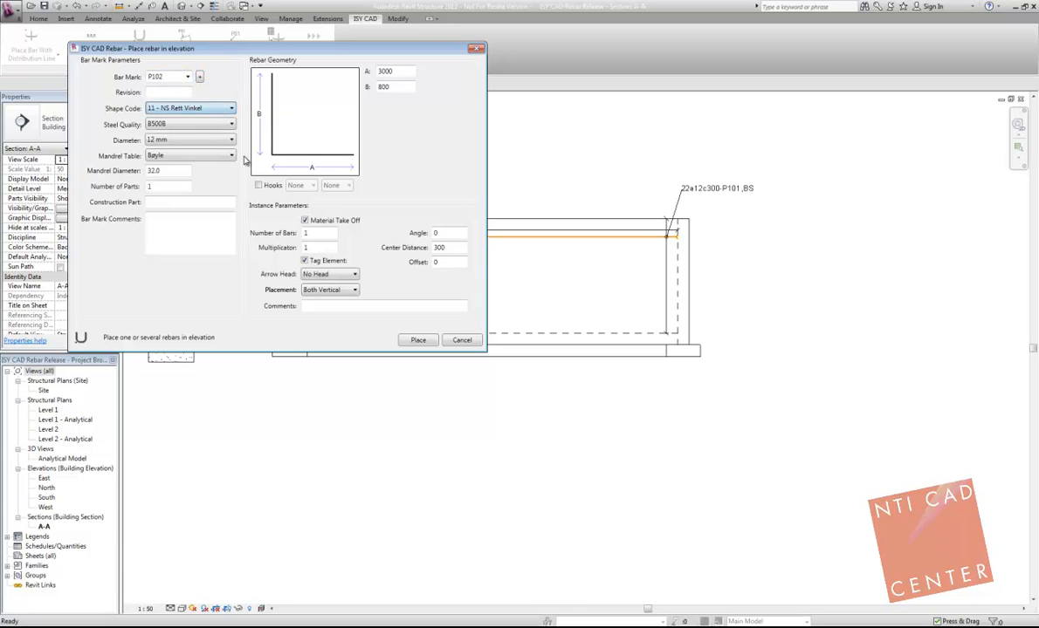
pyautogui.moveTo(392, 71); pyautogui.dragTo(321, 86)
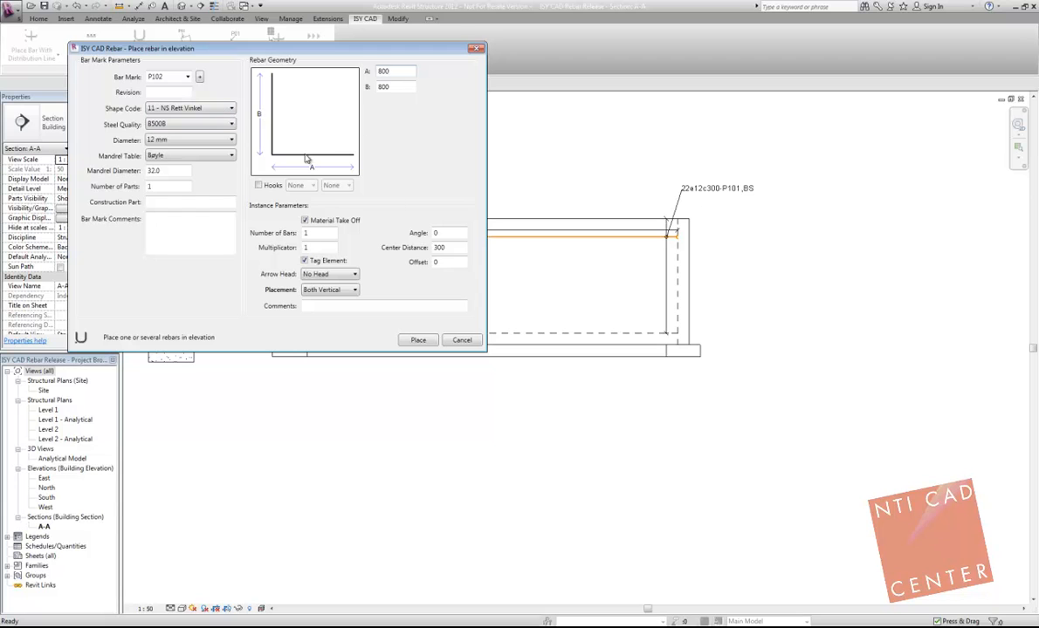
pyautogui.click(344, 290)
pyautogui.click(324, 356)
# Step: Place the P102 angle bar at the left-hand wall and footing junction, and end the placement
pyautogui.click(418, 339)
pyautogui.scroll(3, 293, 353)
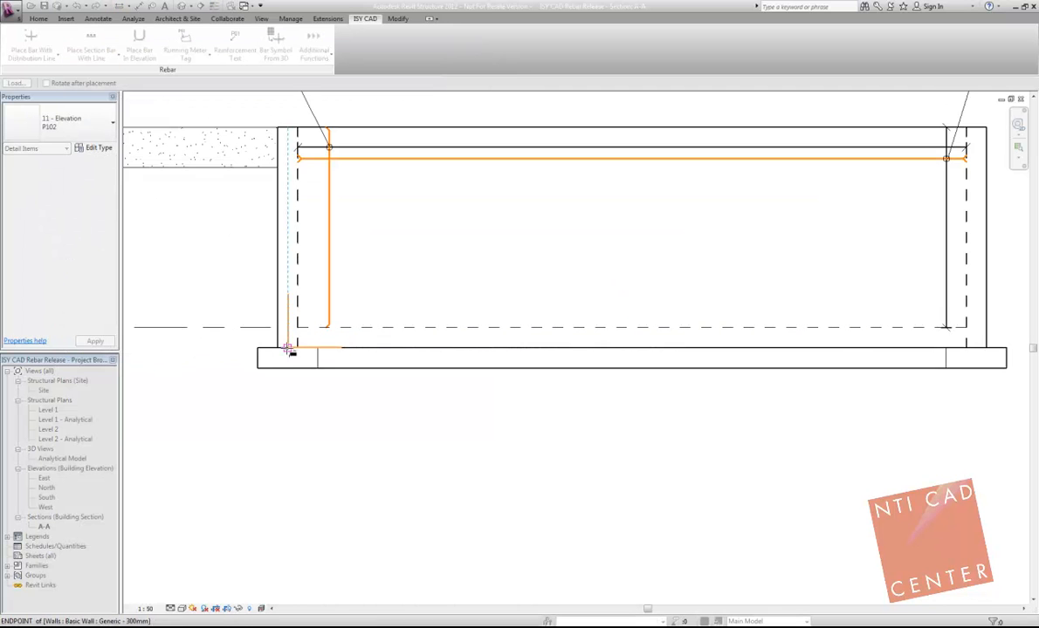
pyautogui.click(290, 359)
pyautogui.scroll(-3, 339, 262)
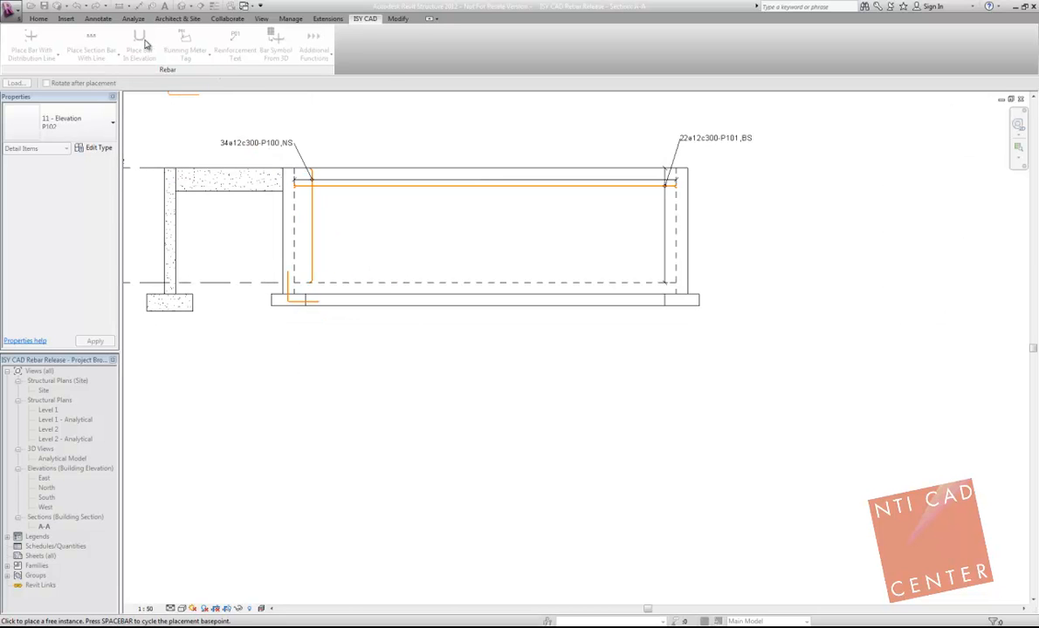
pyautogui.press('Escape')
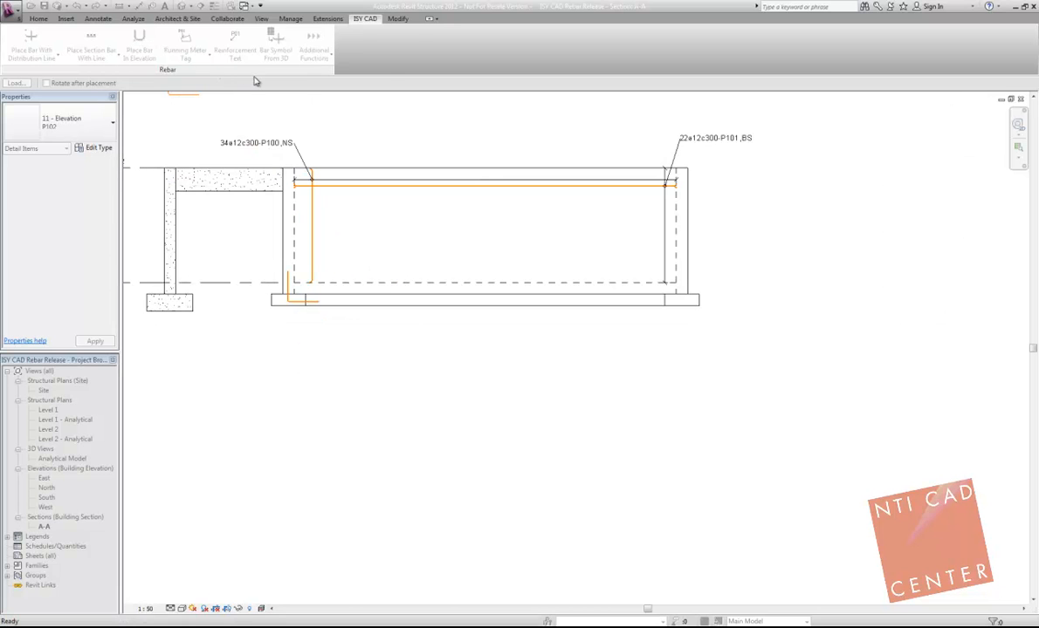
pyautogui.press('Escape')
# Step: Define an elevation bar with new mark P103 and hooks of -180° and 180° at its ends
pyautogui.click(145, 45)
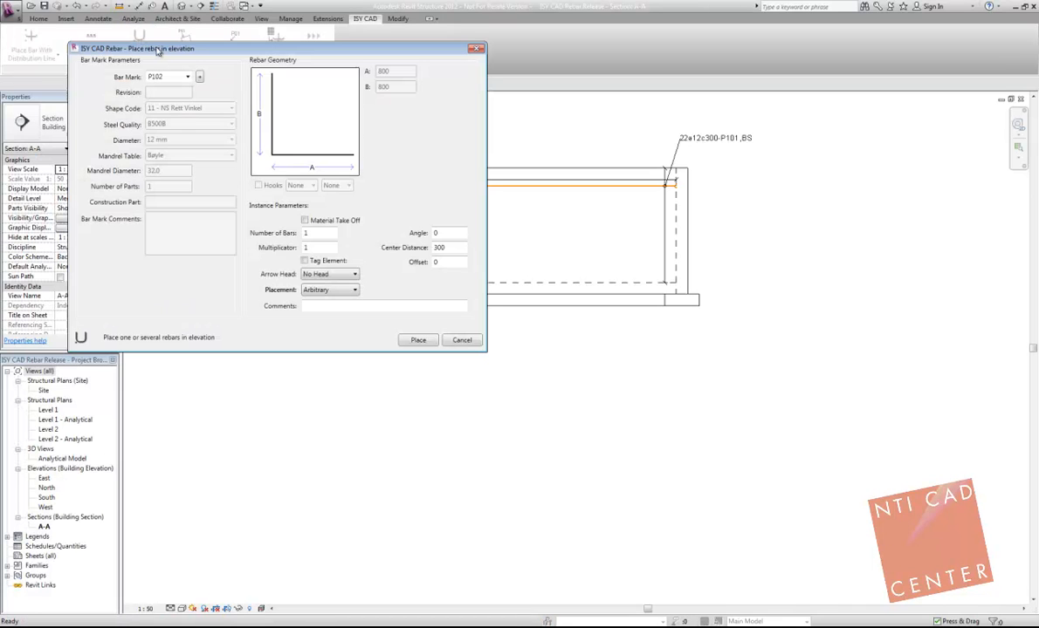
pyautogui.click(202, 80)
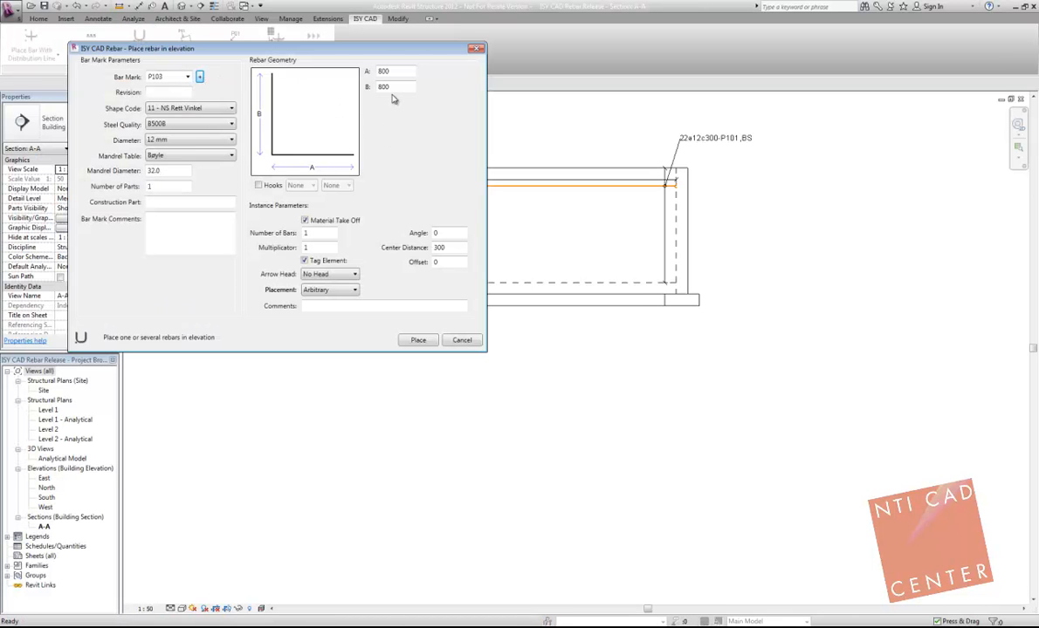
pyautogui.click(259, 186)
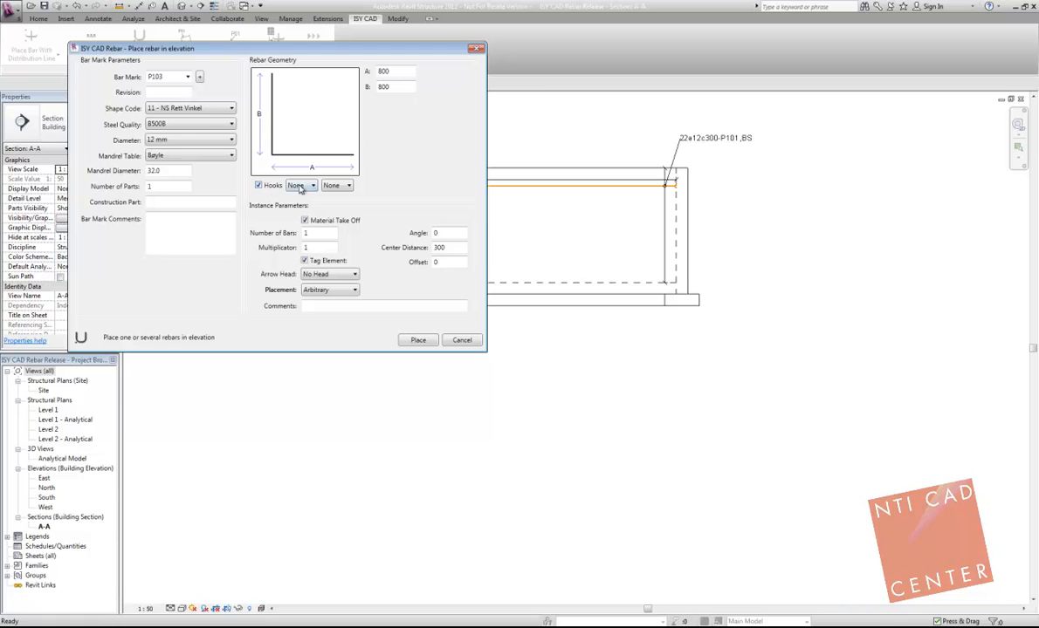
pyautogui.click(303, 206)
pyautogui.click(339, 186)
pyautogui.click(343, 247)
# Step: Place the P103 hooked bar at the right-hand wall and footing junction, rotated so its horizontal leg points inward along the footing
pyautogui.click(418, 341)
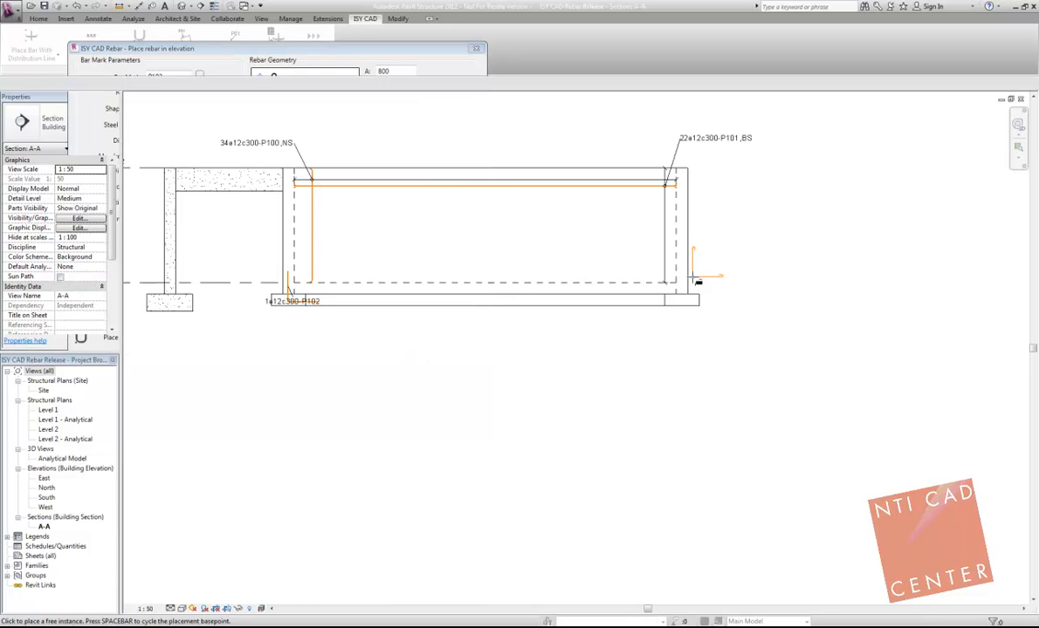
pyautogui.scroll(4, 689, 304)
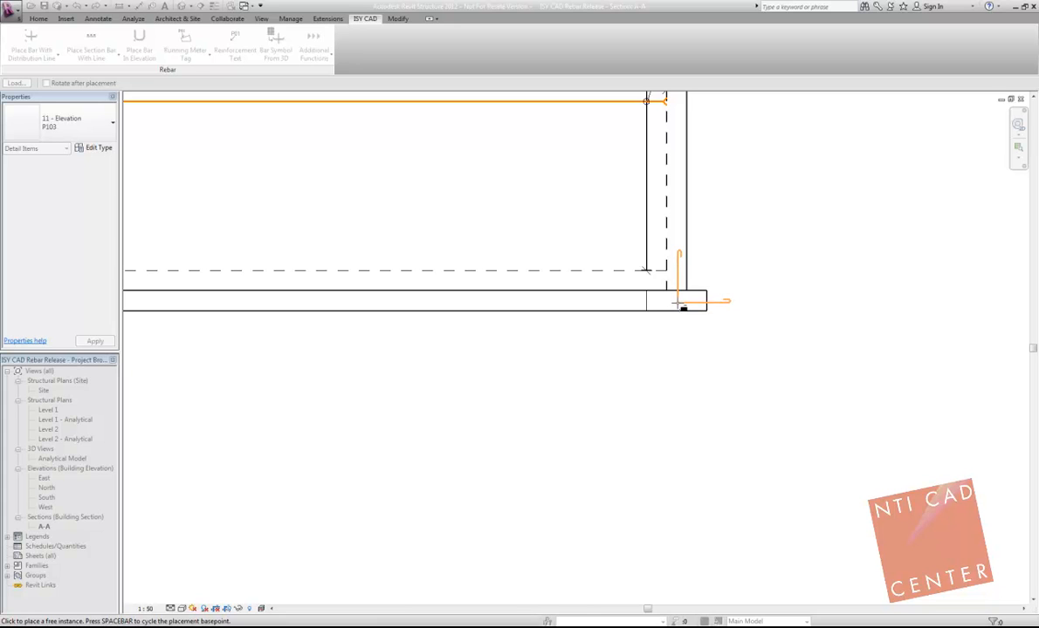
pyautogui.press('space')
pyautogui.press('space')
pyautogui.press('space')
pyautogui.press('space')
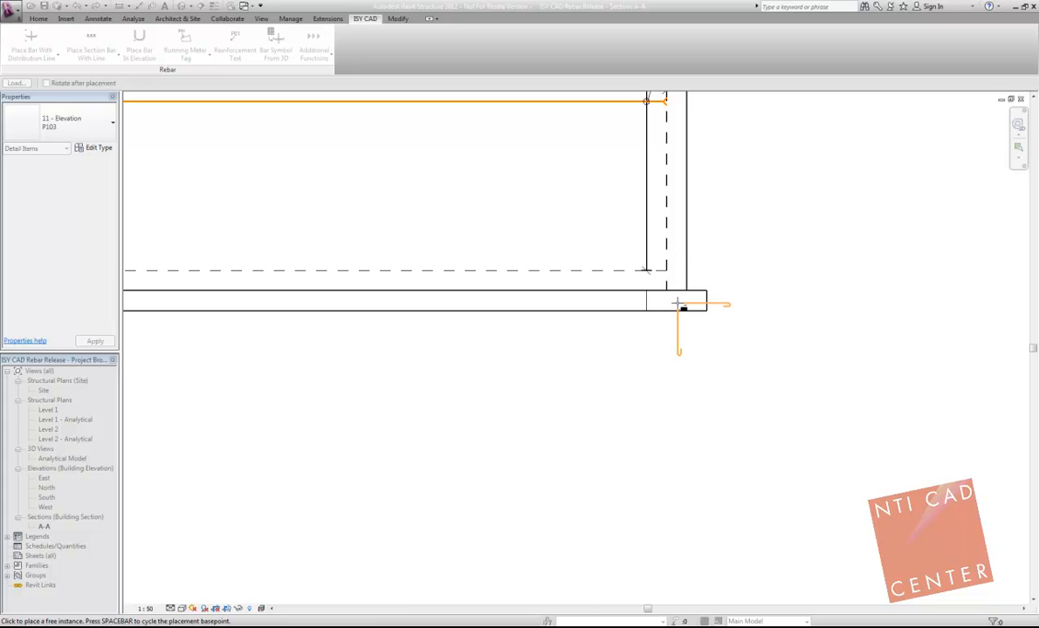
pyautogui.press('space')
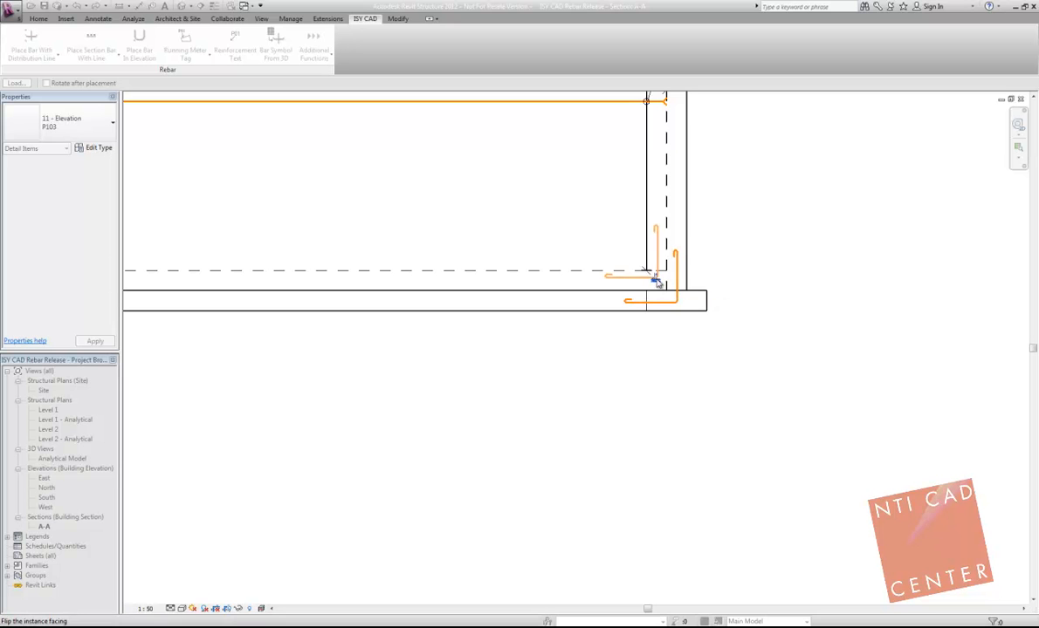
pyautogui.click(681, 306)
pyautogui.click(685, 285)
pyautogui.press('space')
pyautogui.press('space')
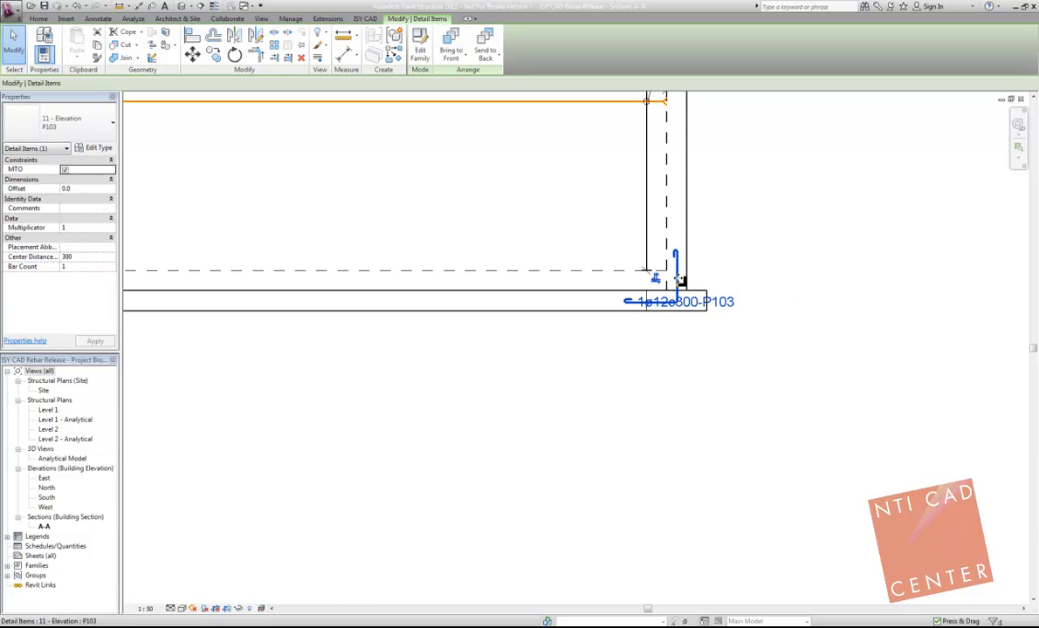
# Step: Move the P103 tag outside the right-hand wall, level with the bar's vertical leg
pyautogui.click(713, 303)
pyautogui.click(614, 386)
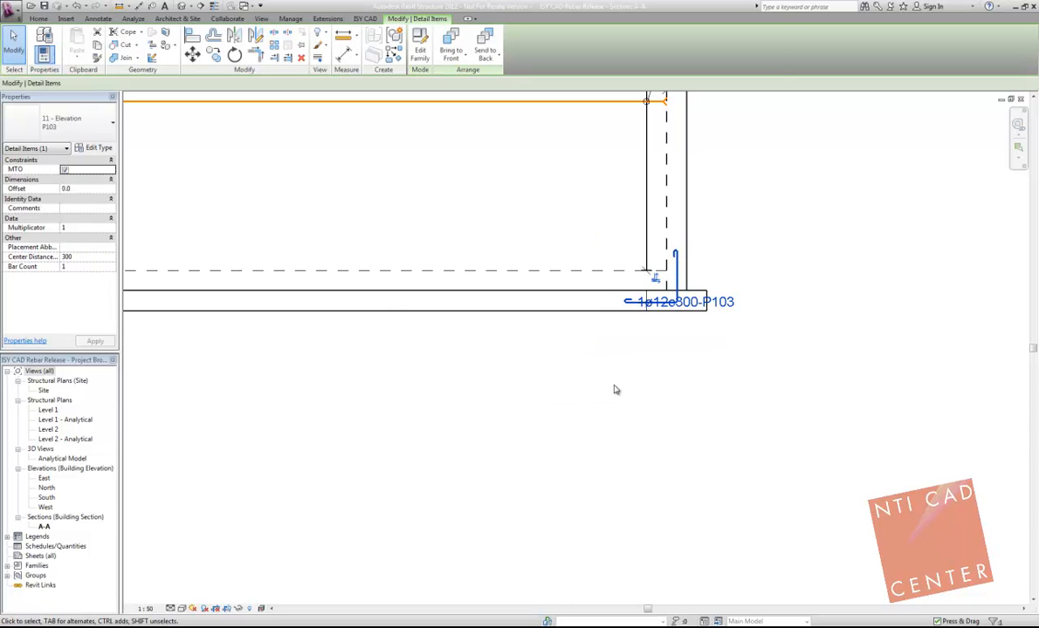
pyautogui.click(616, 389)
pyautogui.click(716, 304)
pyautogui.keyDown('ctrl'); pyautogui.moveTo(689, 310); pyautogui.dragTo(772, 286); pyautogui.keyUp('ctrl')
pyautogui.click(716, 239)
# Step: Set up a section bar along a line using bar mark P101 at 300 mm center distance
pyautogui.scroll(-3, 684, 239)
pyautogui.moveTo(473, 212); pyautogui.dragTo(506, 257, button='middle')
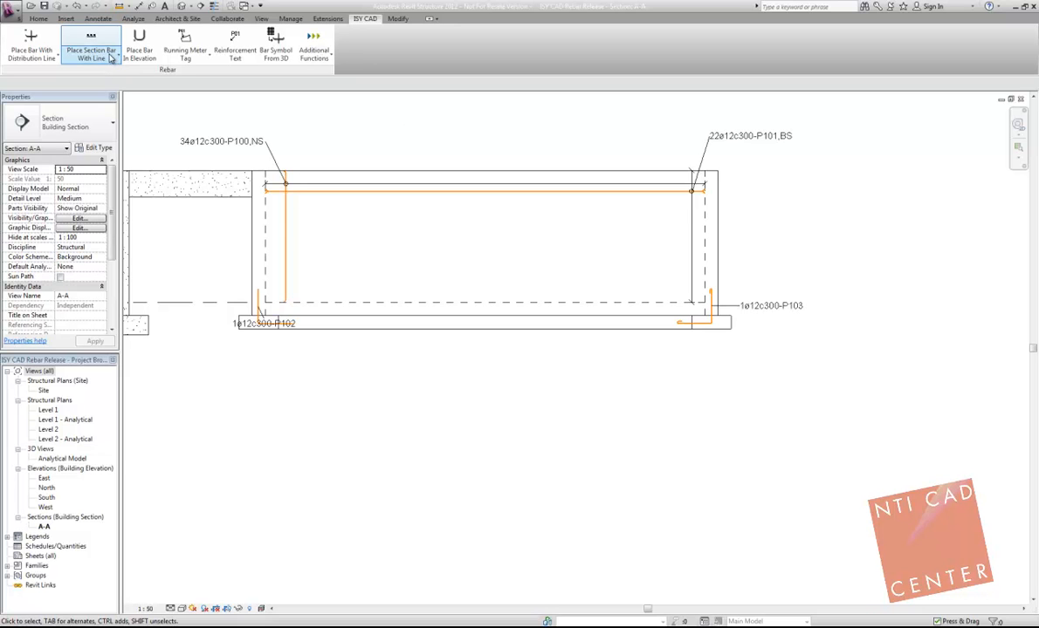
pyautogui.click(111, 59)
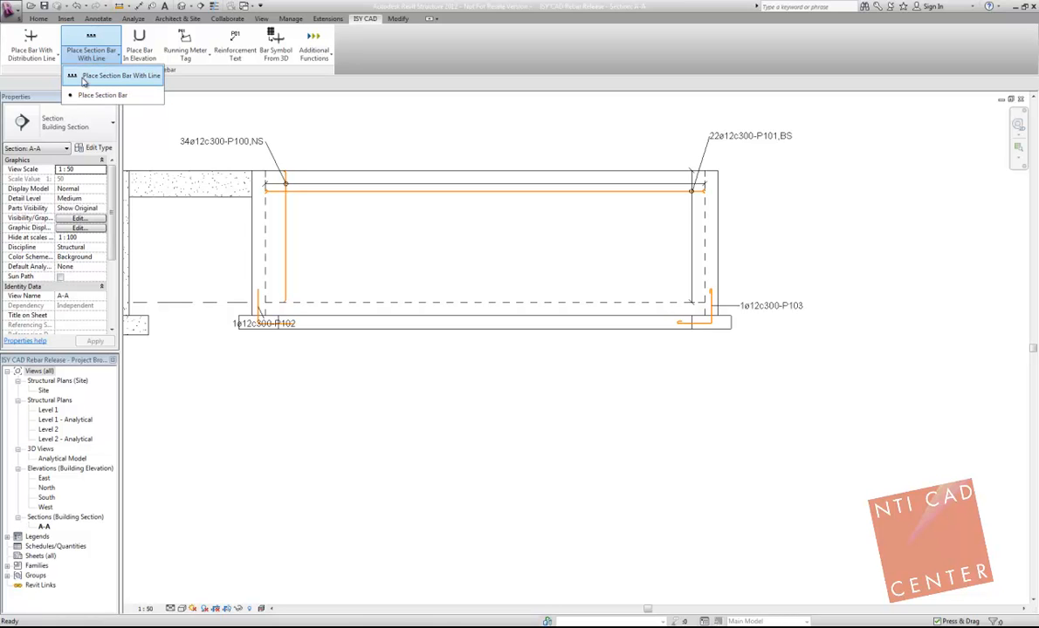
pyautogui.click(83, 79)
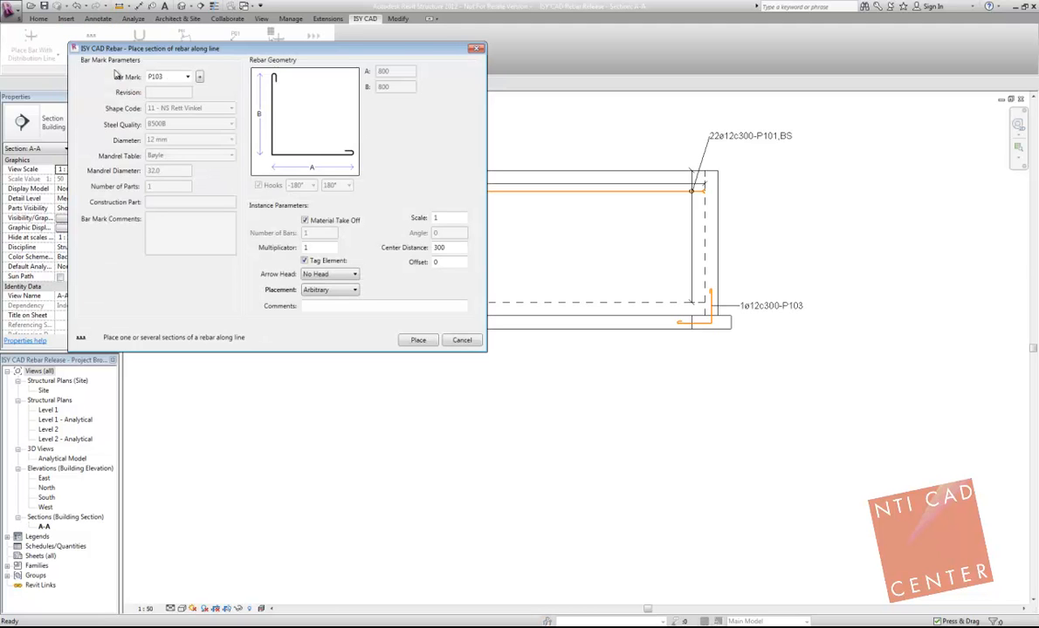
pyautogui.click(177, 98)
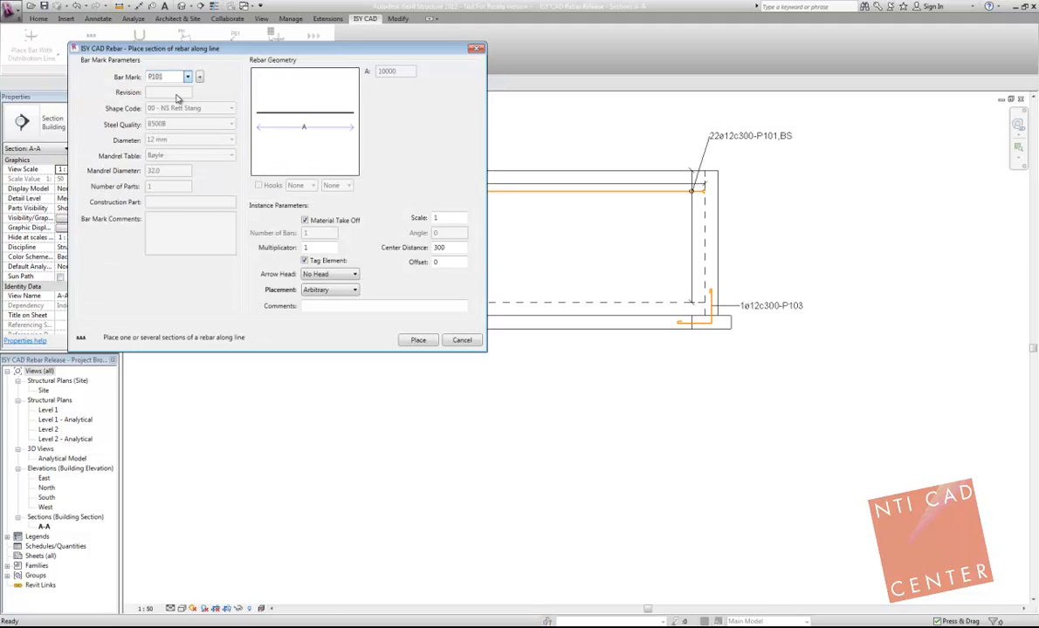
pyautogui.click(178, 76)
pyautogui.click(417, 341)
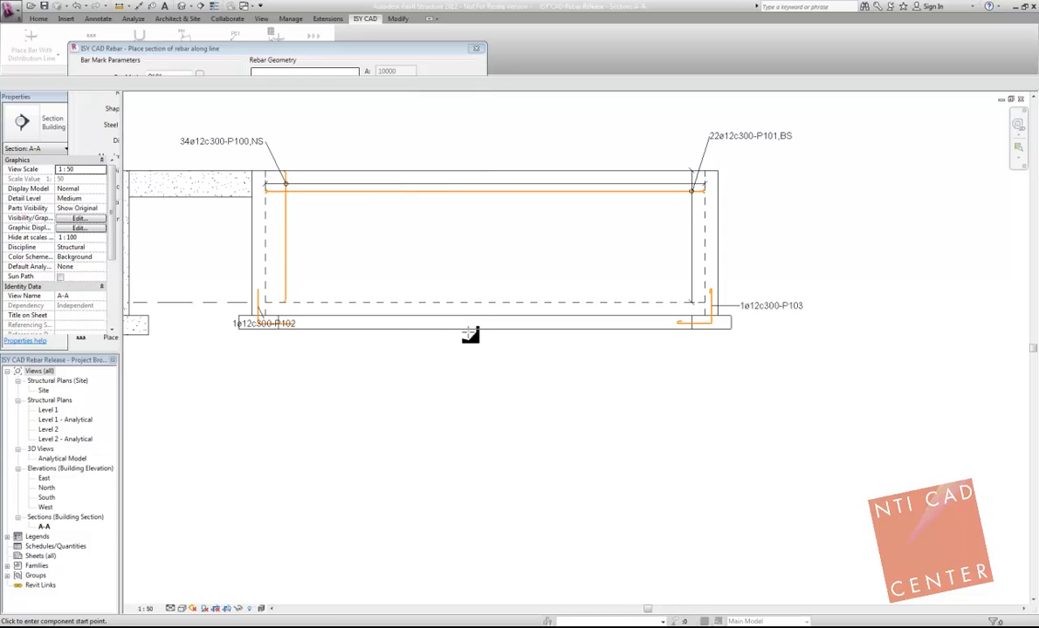
# Step: Draw the P101 section bar line along the footing from the right-hand wall to the left-hand wall
pyautogui.scroll(5, 715, 316)
pyautogui.click(719, 310)
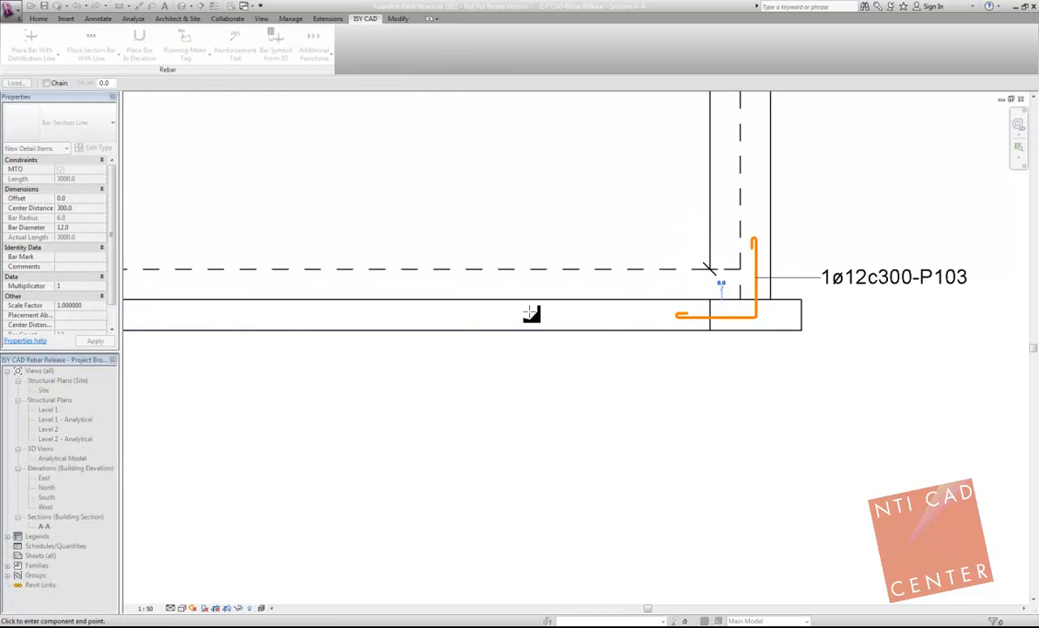
pyautogui.scroll(-1, 207, 315)
pyautogui.moveTo(207, 315); pyautogui.dragTo(655, 287, button='middle')
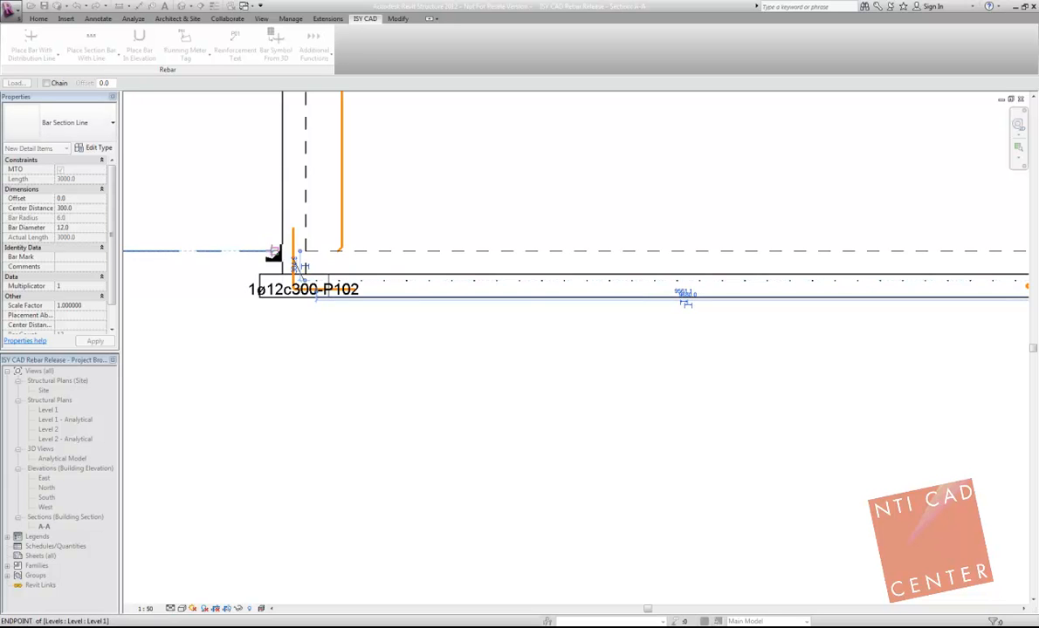
pyautogui.click(274, 251)
pyautogui.scroll(-4, 274, 253)
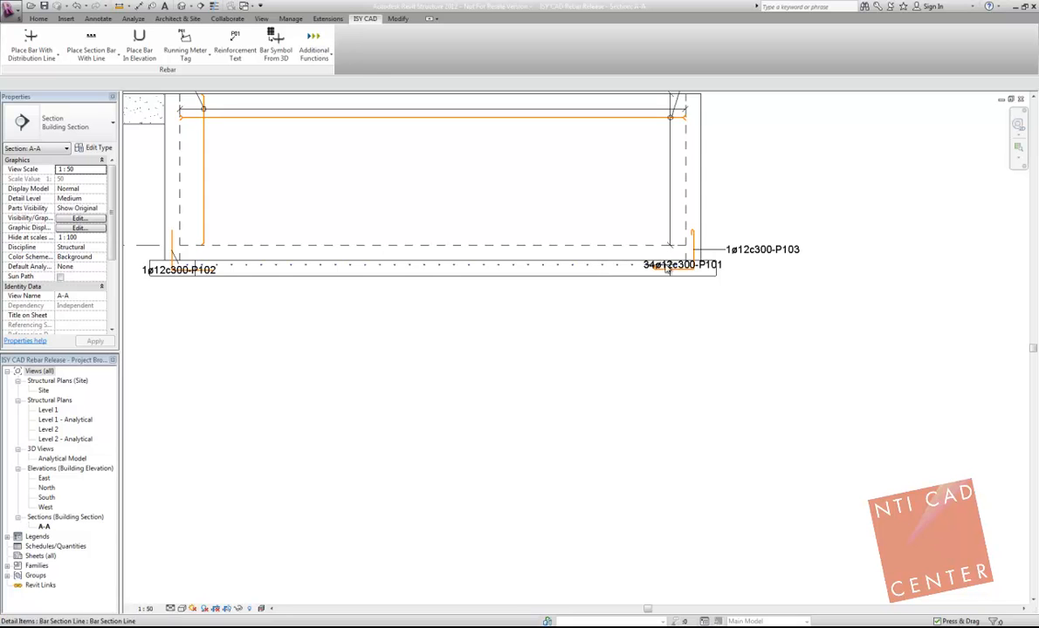
# Step: Move the P101 section bar tag below the footing, set its leader to Free End and attach it to the bar row
pyautogui.scroll(3, 512, 262)
pyautogui.scroll(-2, 742, 253)
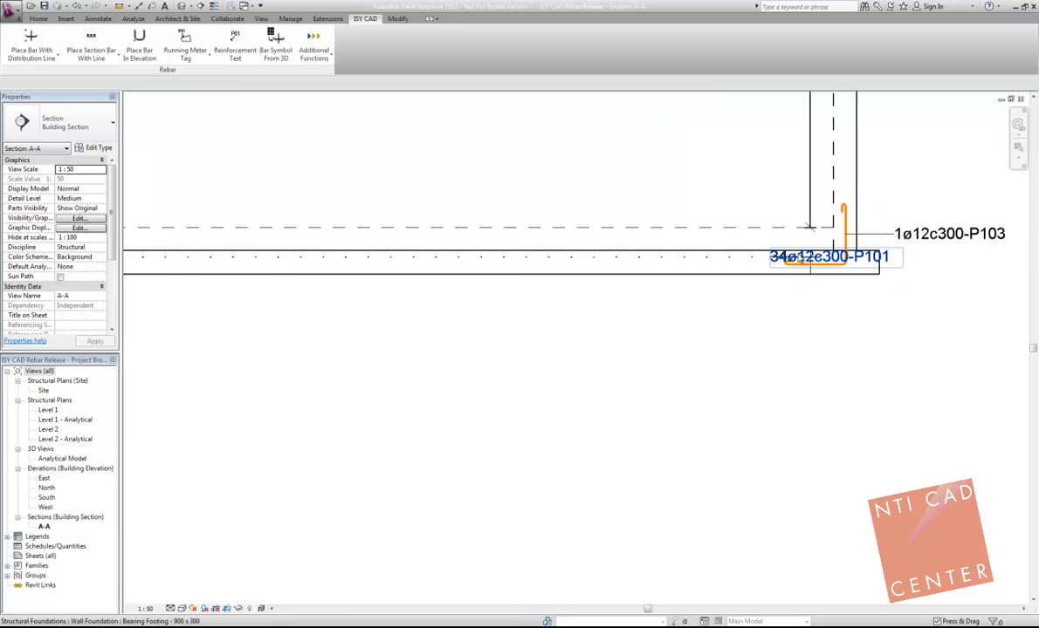
pyautogui.click(810, 260)
pyautogui.press('Escape')
pyautogui.click(810, 260)
pyautogui.moveTo(810, 260); pyautogui.dragTo(305, 330)
pyautogui.click(204, 86)
pyautogui.click(203, 102)
pyautogui.moveTo(299, 379); pyautogui.dragTo(319, 261)
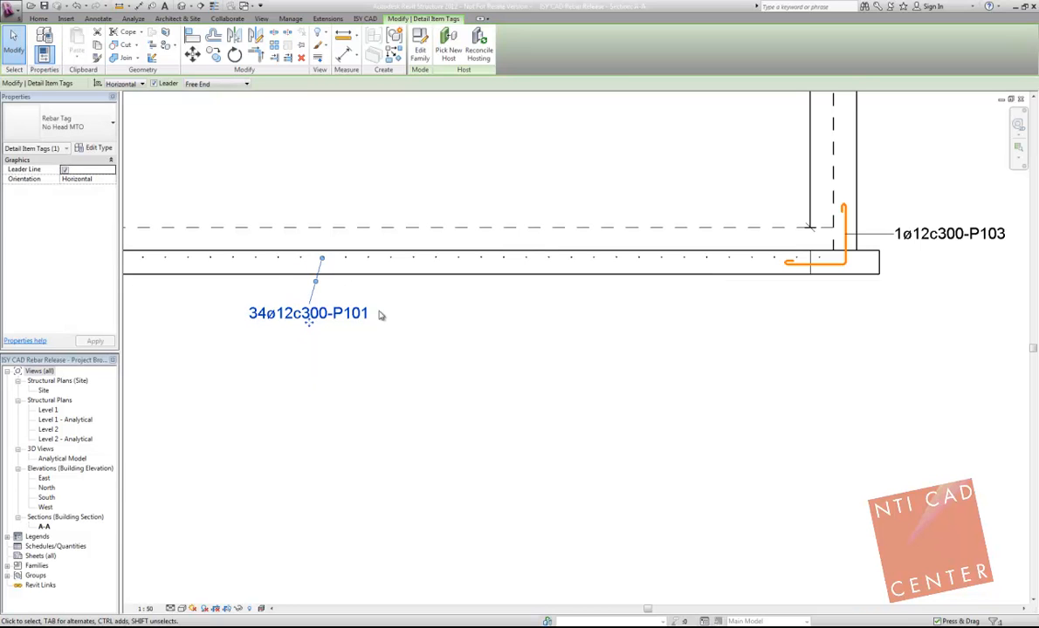
pyautogui.click(424, 336)
pyautogui.scroll(-2, 429, 342)
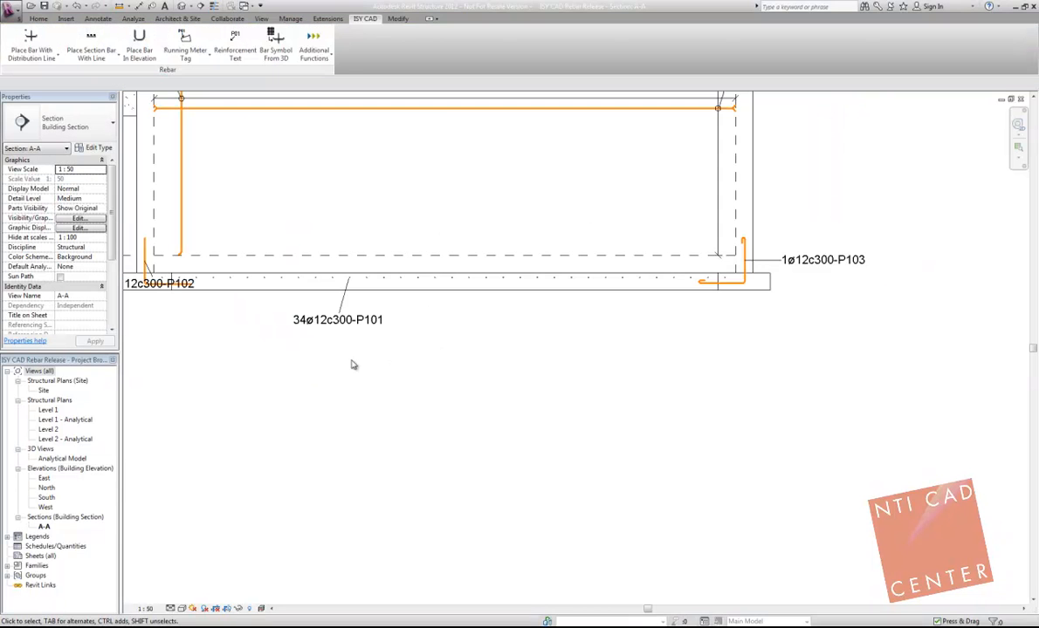
pyautogui.scroll(-1, 351, 355)
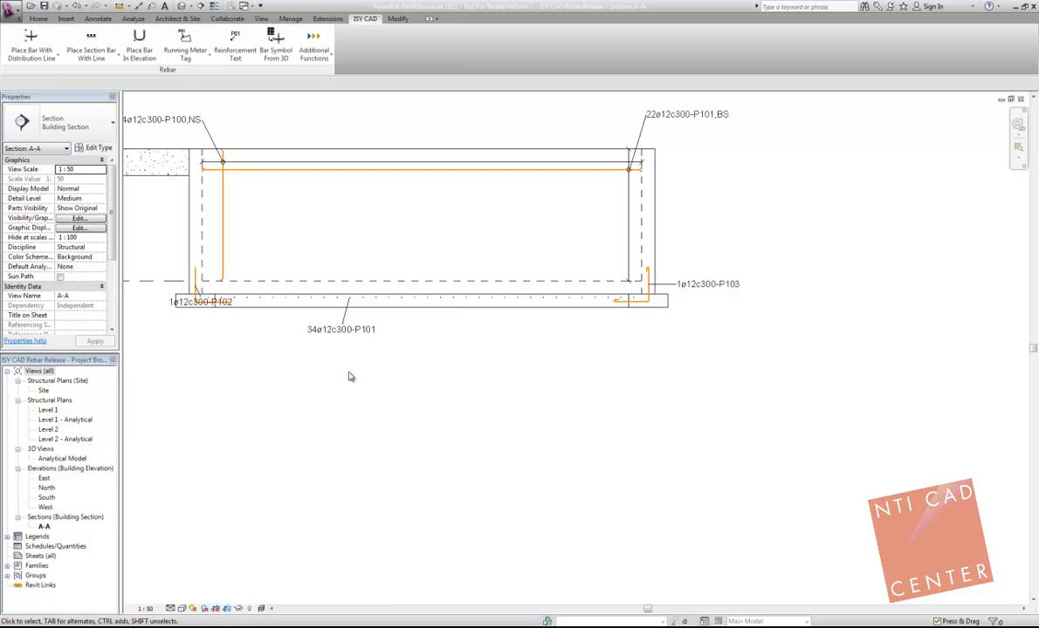
# Step: Set up an elevation bar with new bar mark P104, shape code 46 - NS 4 knekk åpen V, A 1000, B 900, C 600, D 350 and E 700
pyautogui.scroll(-1, 349, 376)
pyautogui.moveTo(320, 271); pyautogui.dragTo(344, 290, button='middle')
pyautogui.moveTo(295, 123); pyautogui.dragTo(303, 155, button='middle')
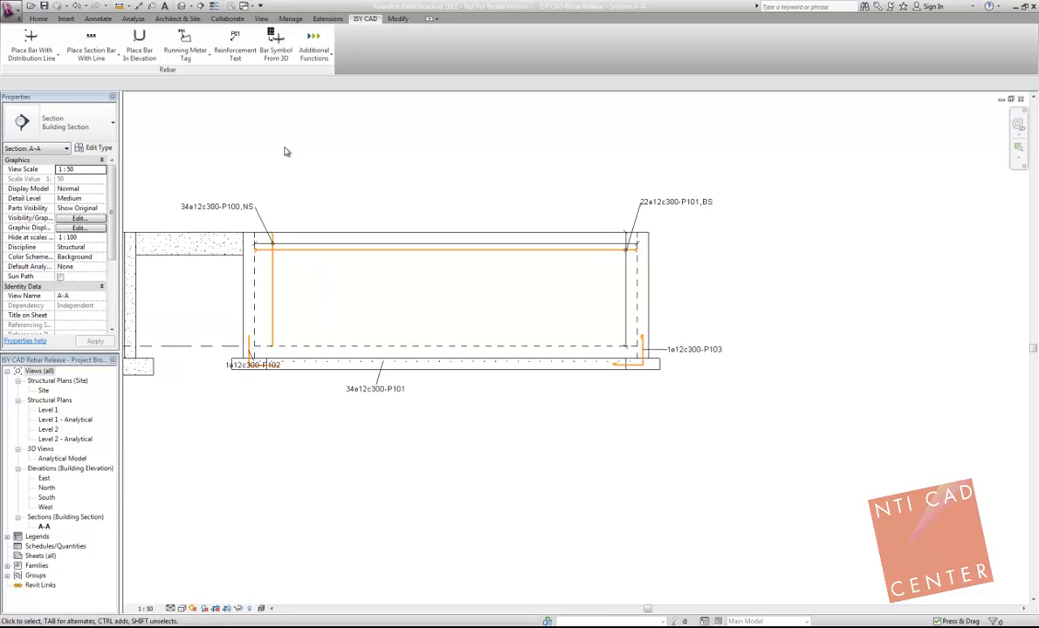
pyautogui.click(133, 44)
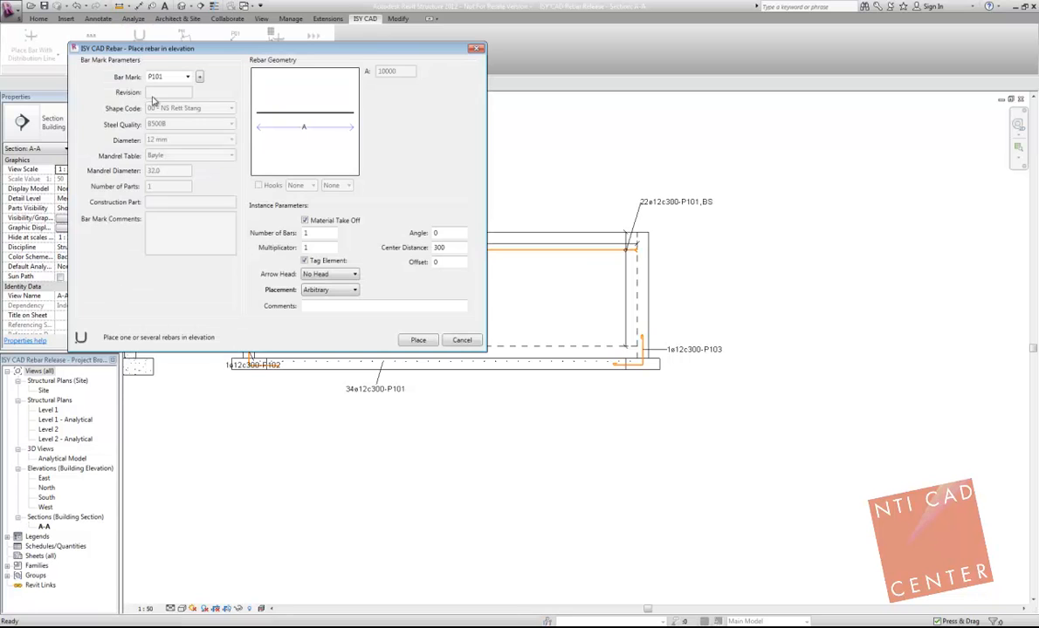
pyautogui.click(189, 78)
pyautogui.click(170, 115)
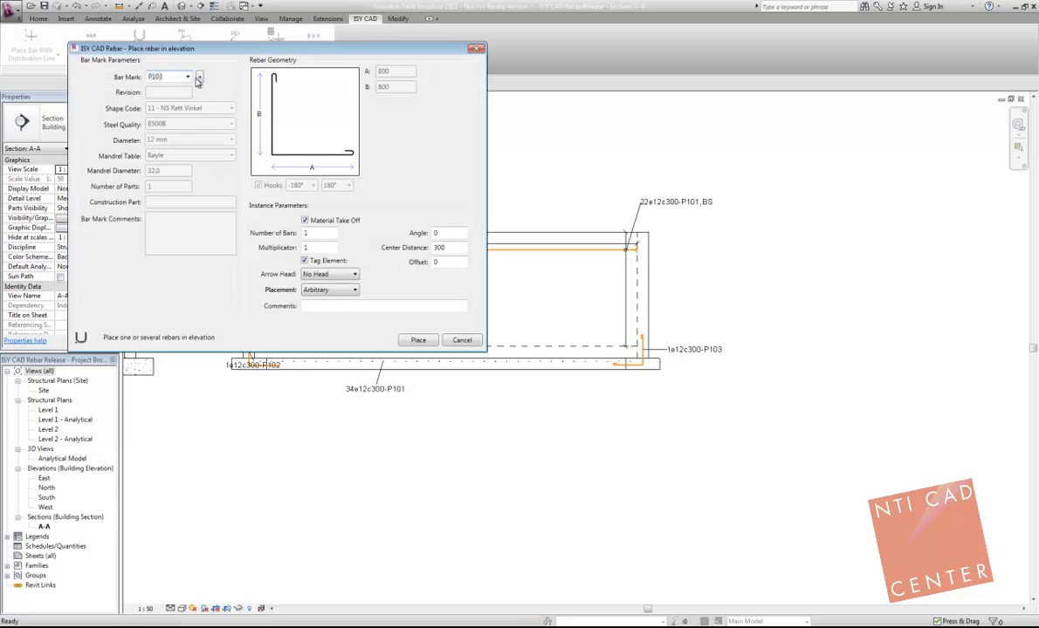
pyautogui.click(200, 78)
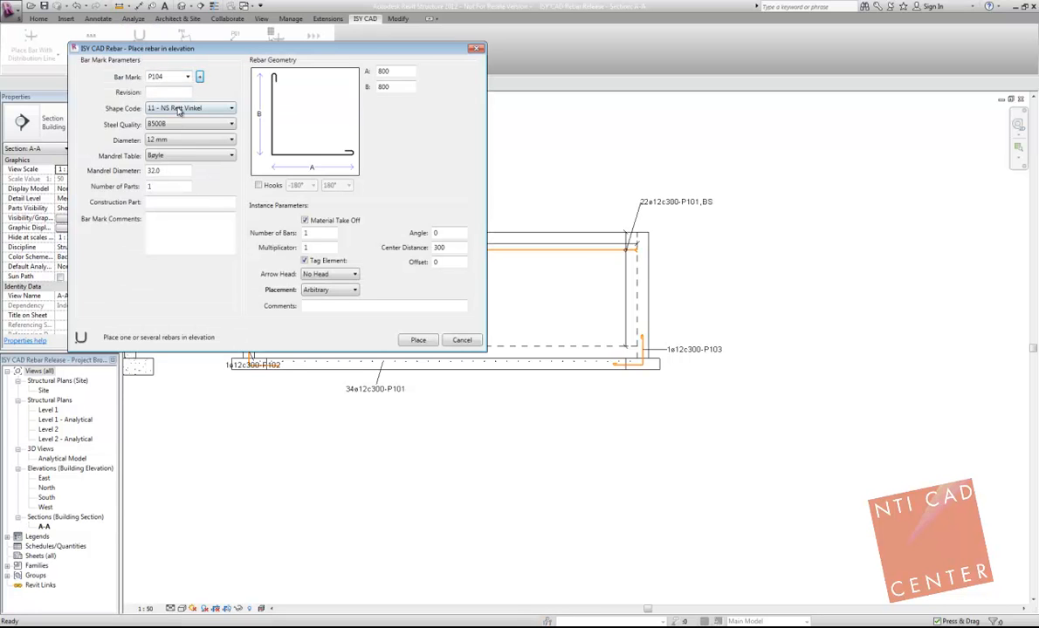
pyautogui.click(178, 109)
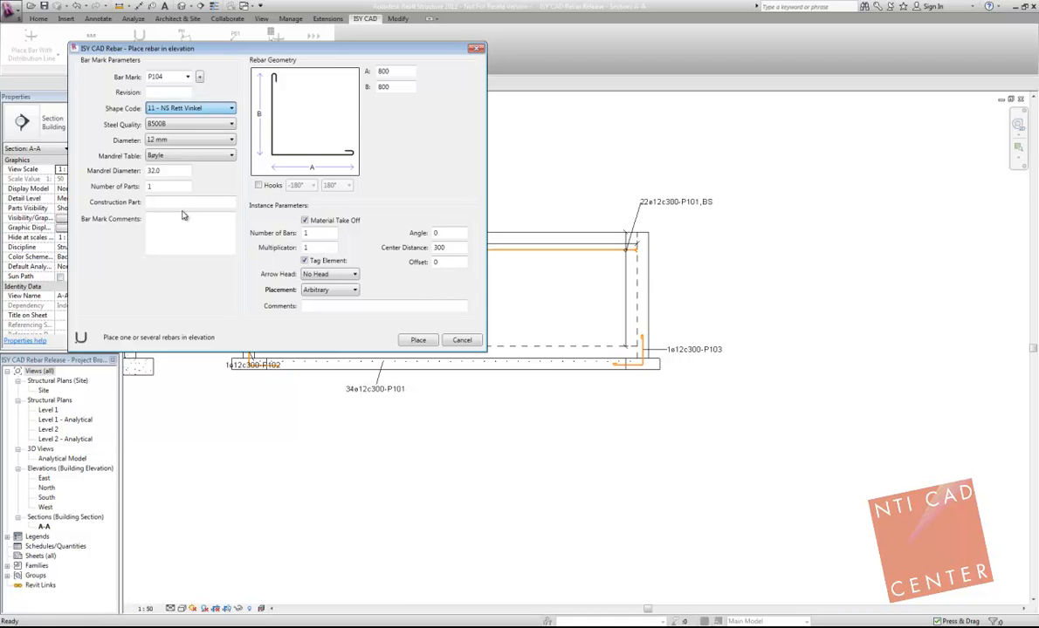
pyautogui.click(184, 213)
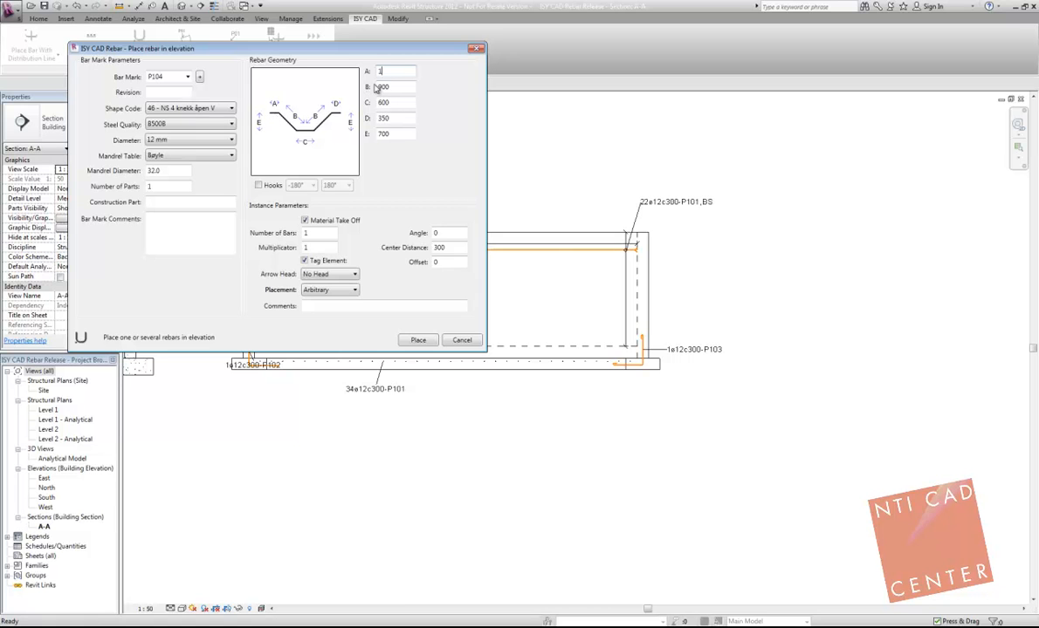
# Step: Place the P104 elevation bar in the empty area above the left part of the wall
pyautogui.click(417, 340)
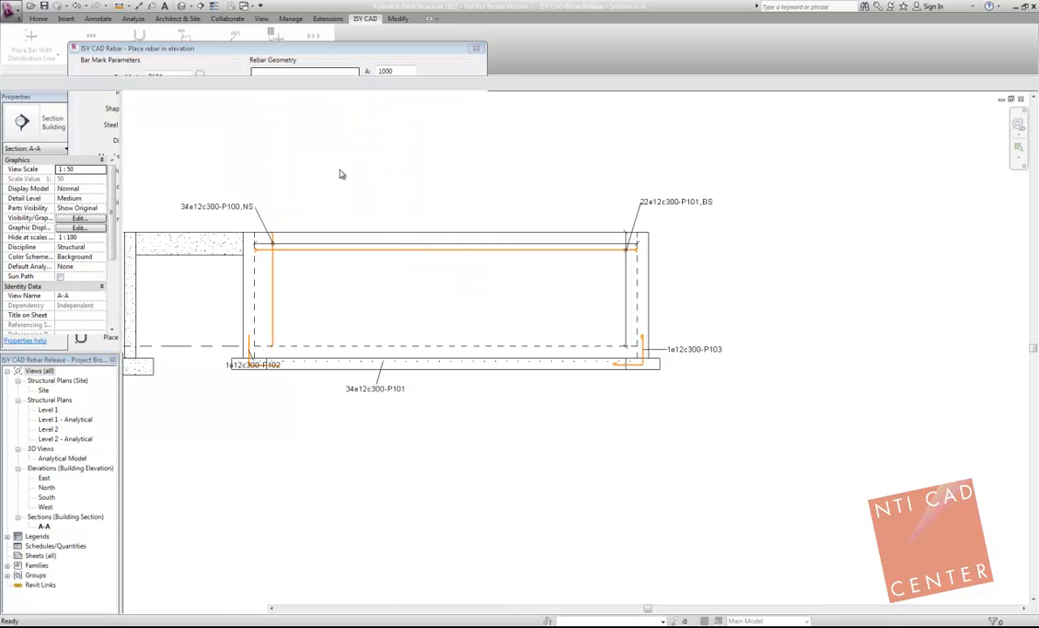
pyautogui.moveTo(269, 171); pyautogui.dragTo(358, 187, button='middle')
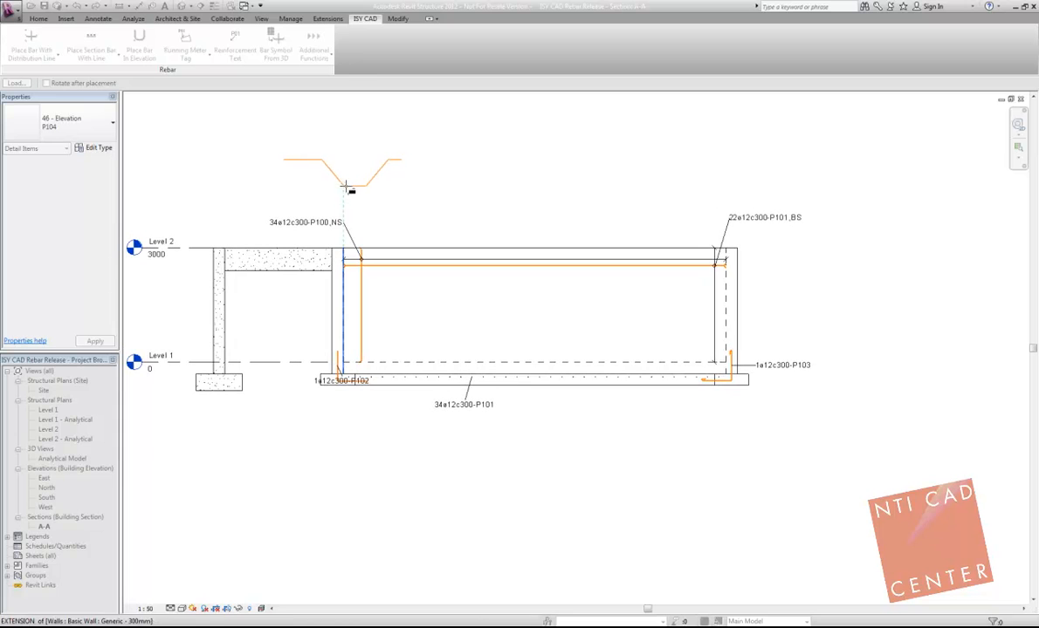
pyautogui.click(375, 174)
pyautogui.moveTo(371, 160); pyautogui.dragTo(333, 233, button='middle')
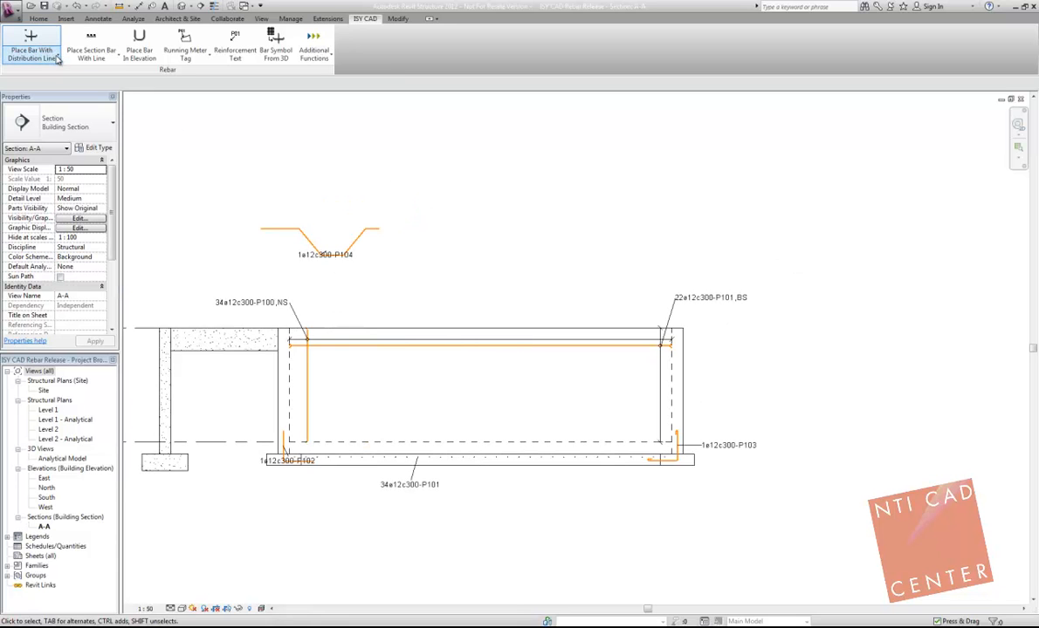
# Step: Place a P104 bar in plane at scale 50, directly above the P104 elevation bar and aligned with its left end
pyautogui.click(56, 58)
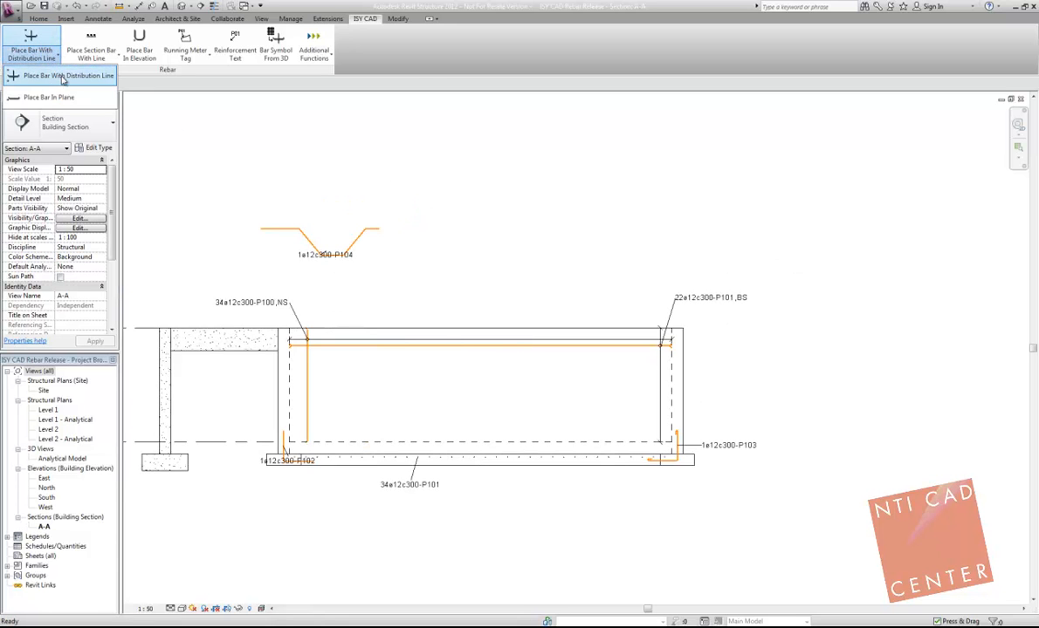
pyautogui.click(39, 98)
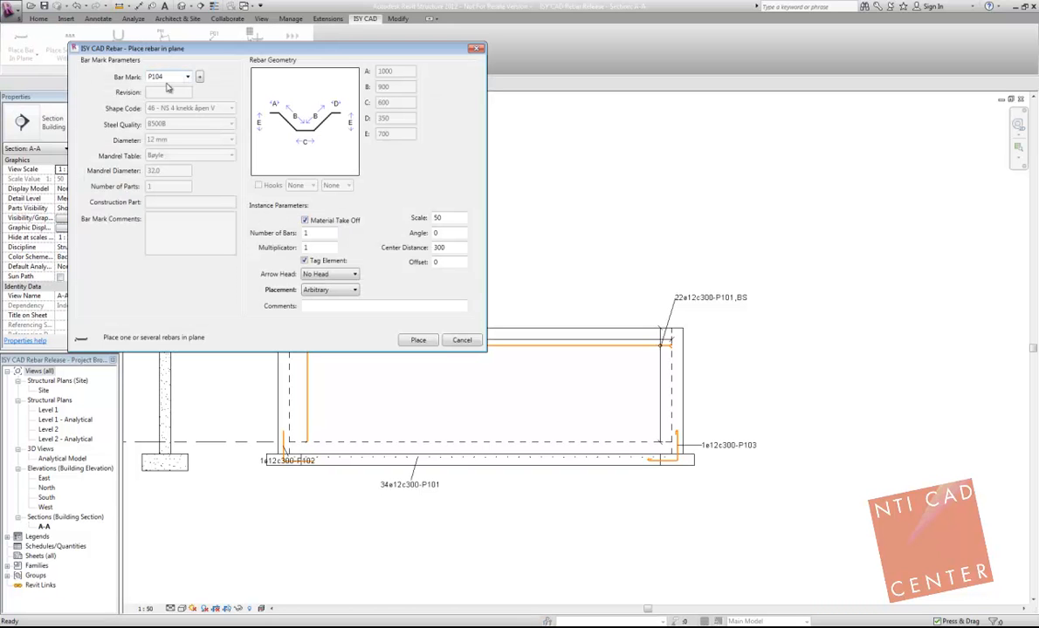
pyautogui.click(418, 340)
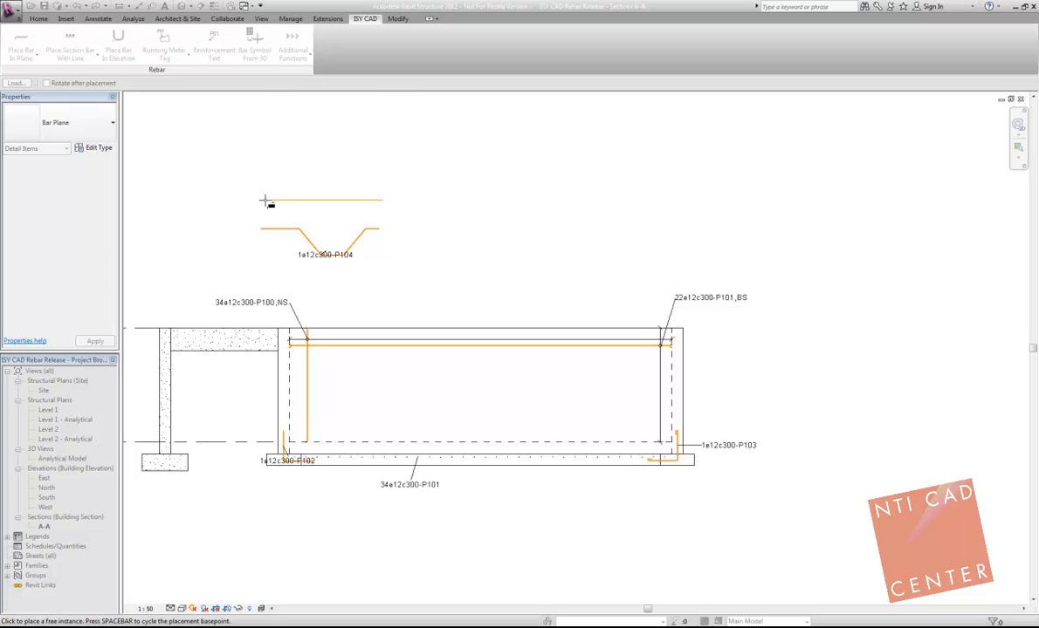
pyautogui.click(262, 200)
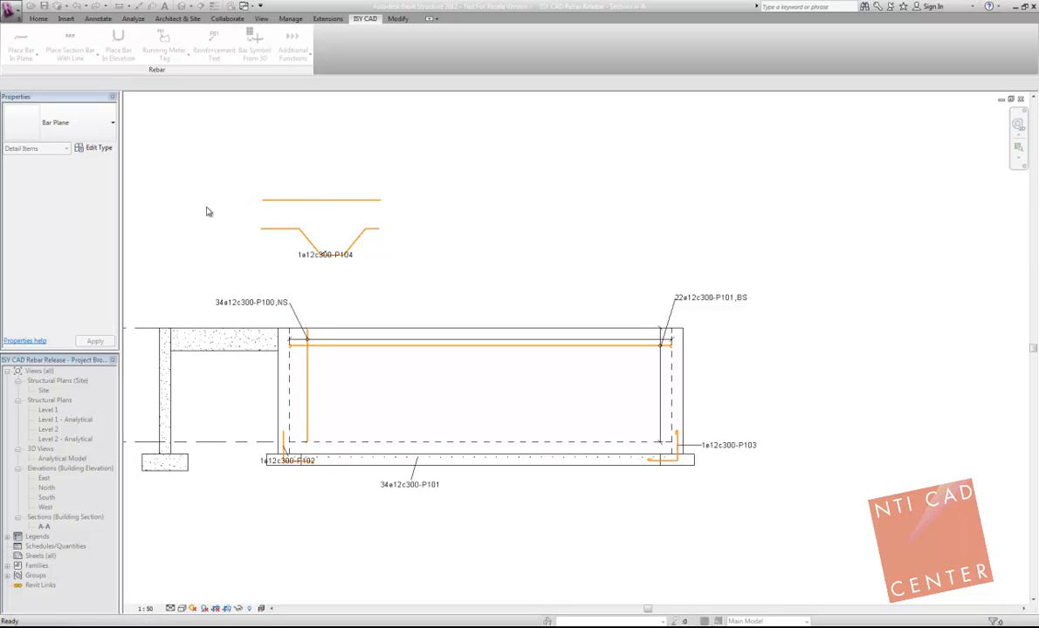
# Step: Move the in-plane P104 tag above its bar and the elevation P104 tag below its bar
pyautogui.scroll(3, 320, 208)
pyautogui.click(229, 205)
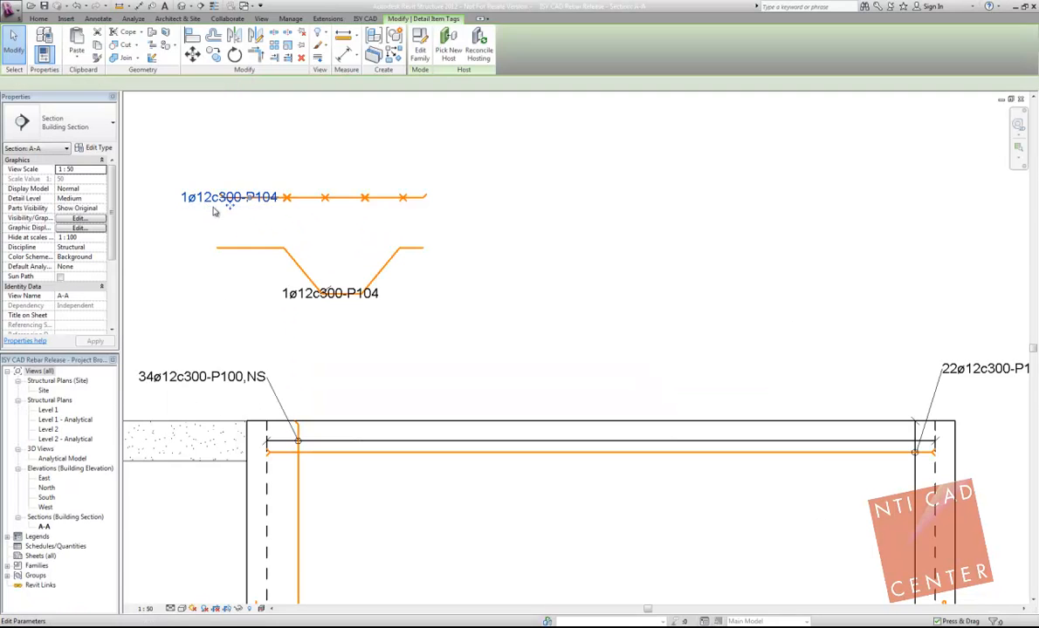
pyautogui.moveTo(229, 204); pyautogui.dragTo(229, 160)
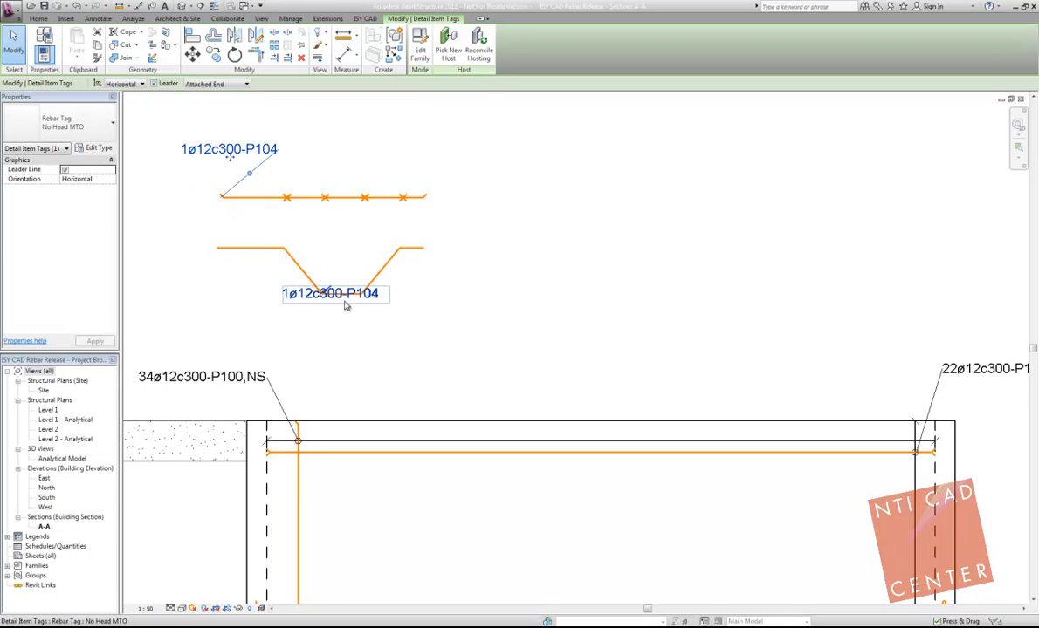
pyautogui.click(341, 271)
pyautogui.click(345, 264)
pyautogui.click(324, 295)
pyautogui.moveTo(331, 303); pyautogui.dragTo(322, 331)
pyautogui.click(297, 236)
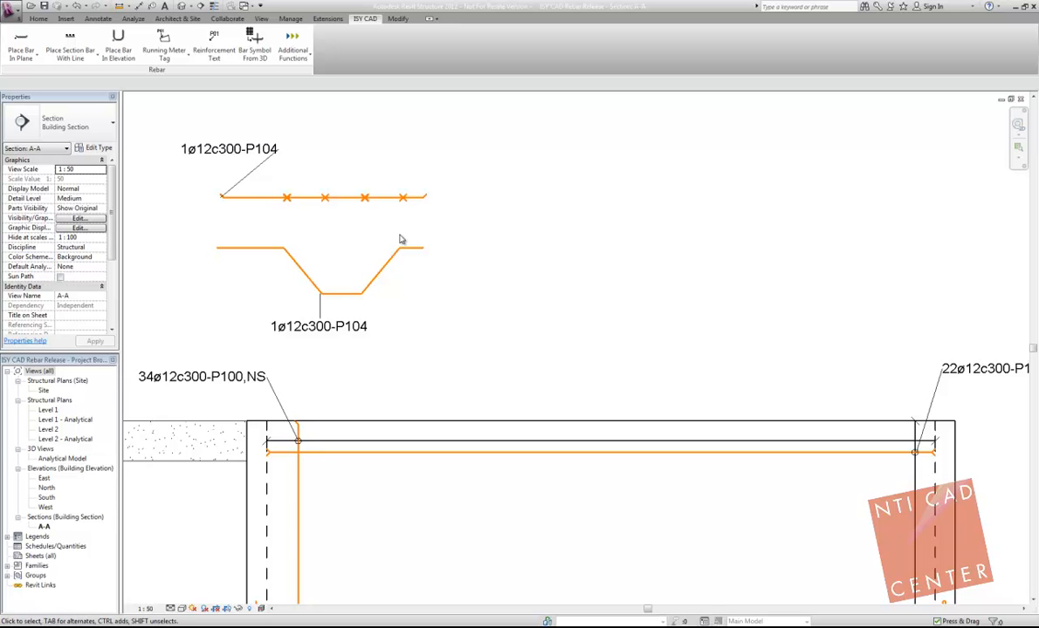
pyautogui.scroll(-2, 376, 253)
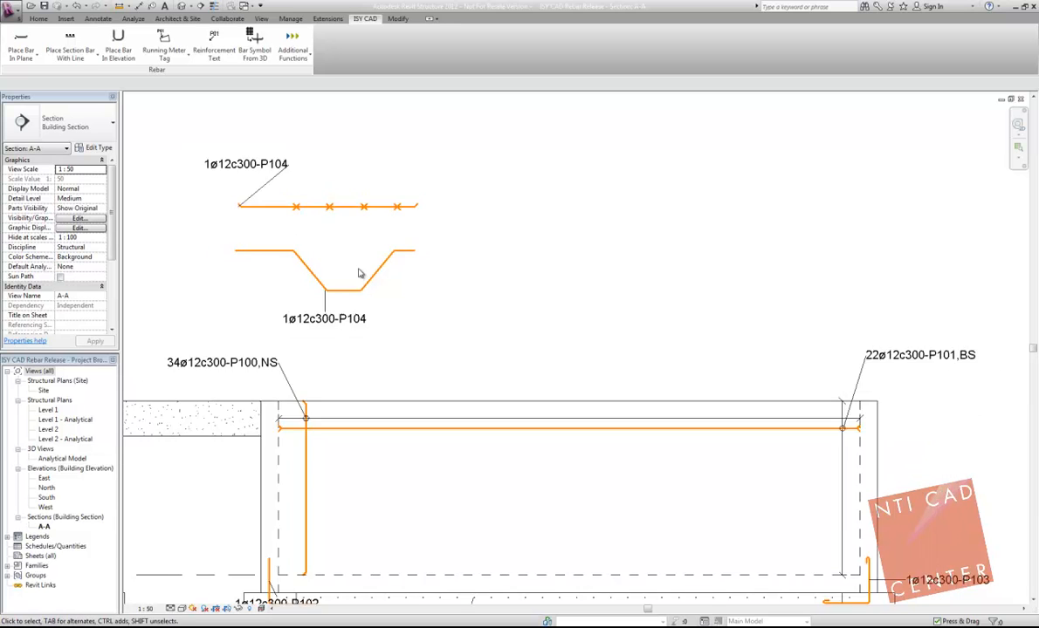
# Step: Place a P102 bar in elevation at an angle of 30, to the right of the P104 elevation bar
pyautogui.click(118, 42)
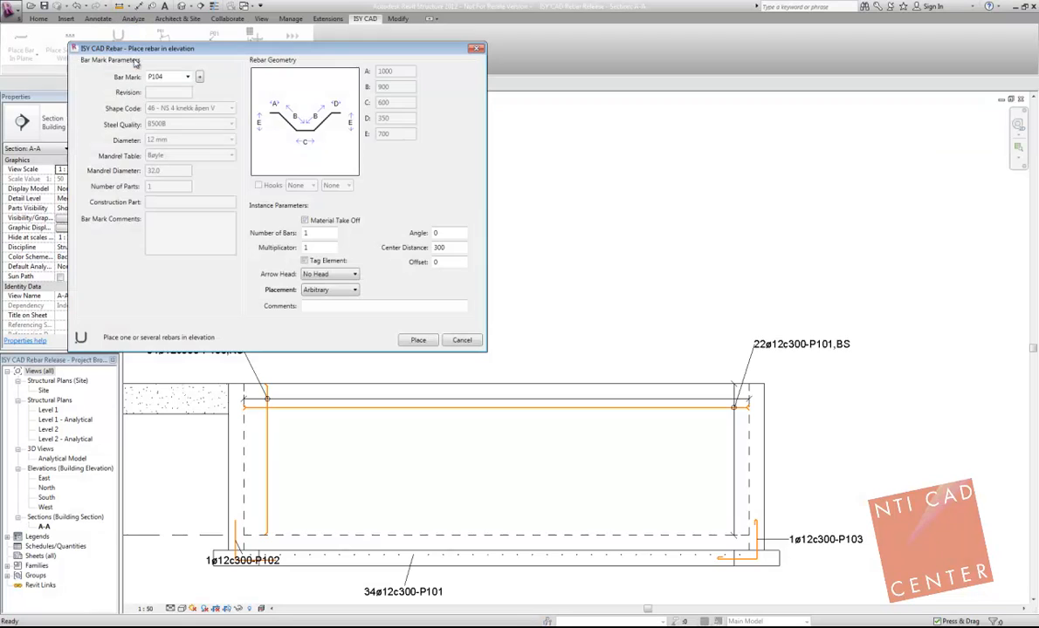
pyautogui.click(175, 99)
pyautogui.click(187, 77)
pyautogui.click(168, 100)
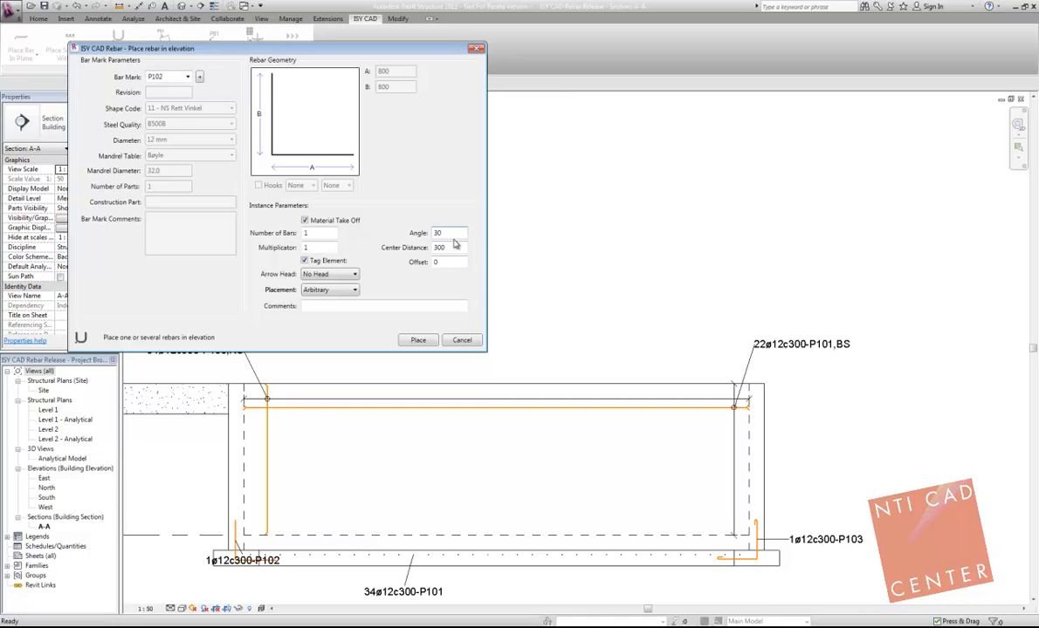
pyautogui.write('30')
pyautogui.click(419, 340)
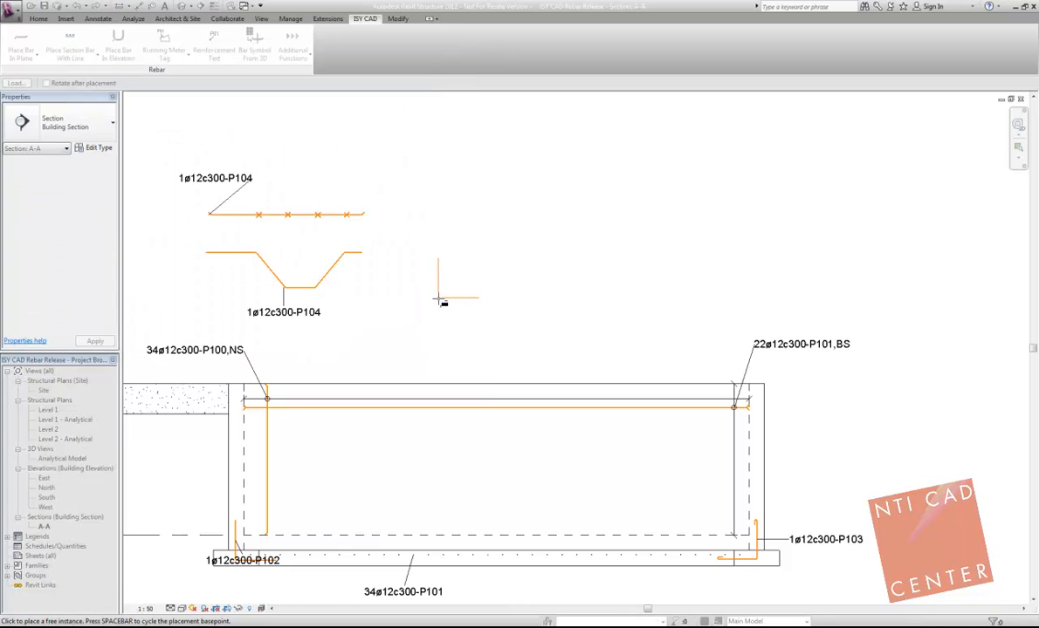
pyautogui.click(429, 314)
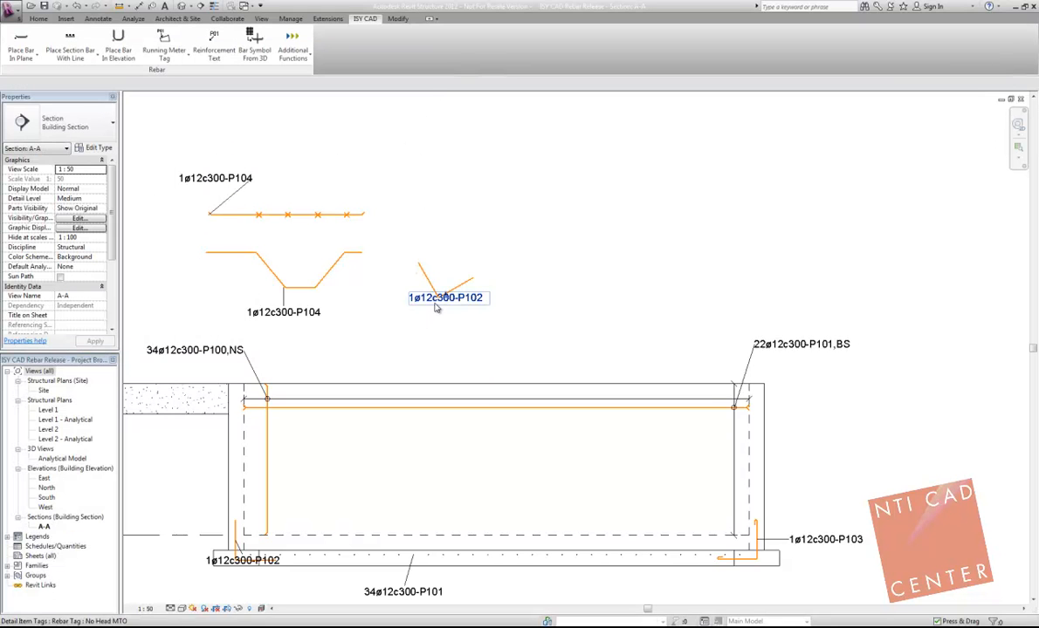
# Step: Place a P102 bar in plane with scale 50 and angle 30, above the rotated P102 elevation bar
pyautogui.click(22, 39)
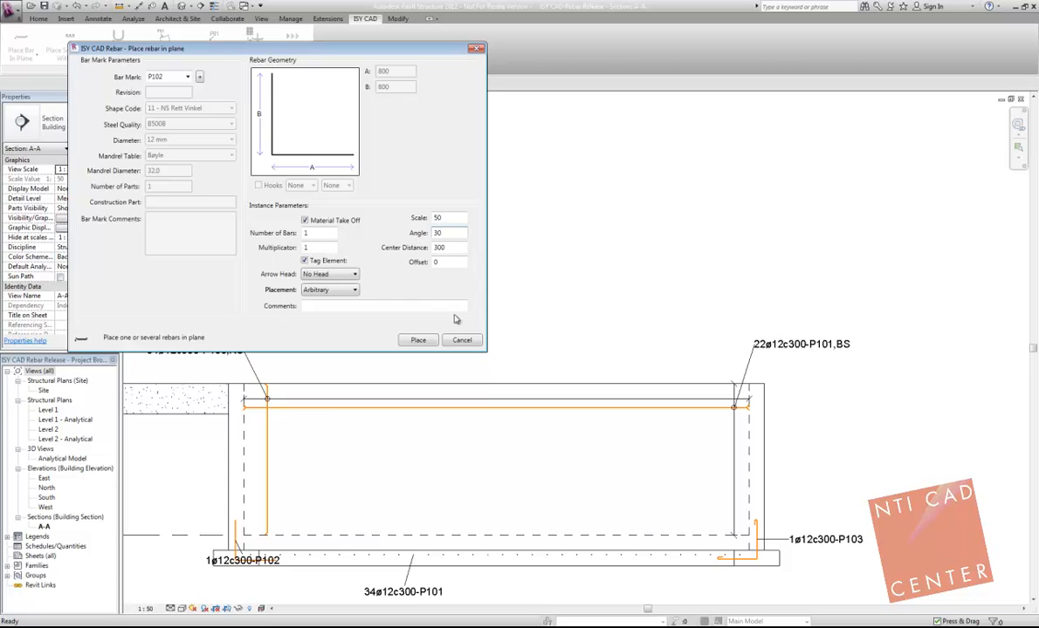
pyautogui.click(419, 341)
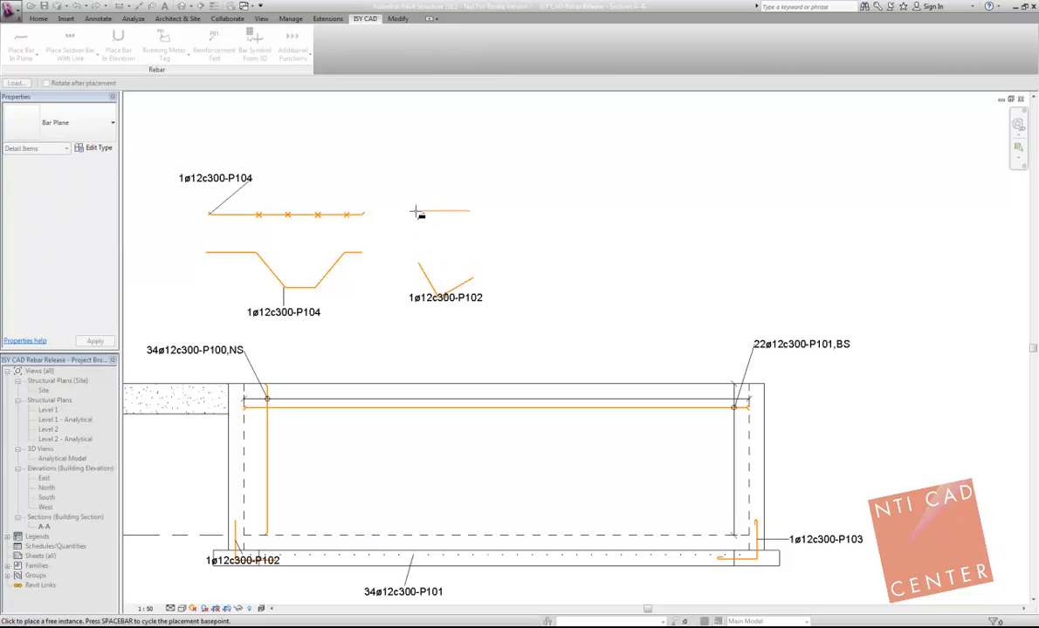
pyautogui.click(418, 212)
pyautogui.press('Escape')
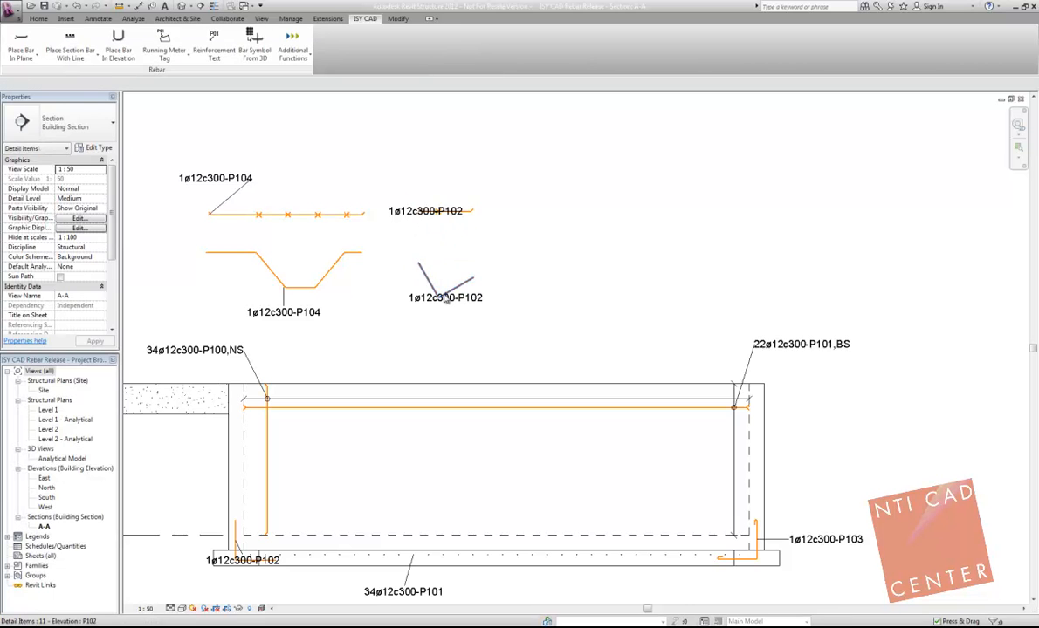
# Step: Move the tag of the in-plane P102 bar above the bar
pyautogui.scroll(2, 433, 233)
pyautogui.click(422, 214)
pyautogui.moveTo(422, 214); pyautogui.dragTo(413, 150)
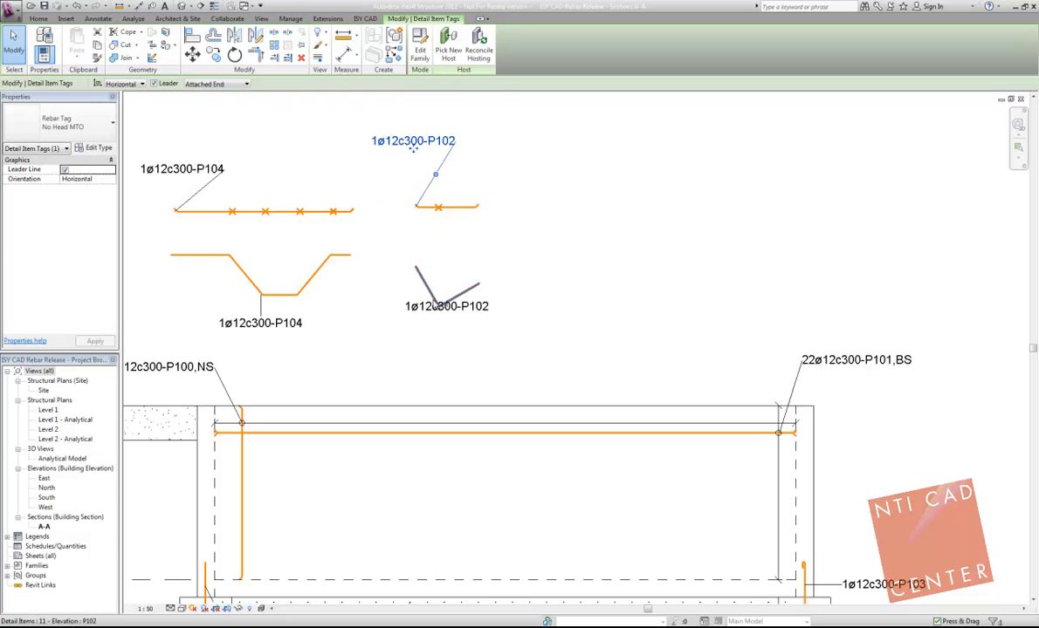
pyautogui.scroll(-1, 446, 304)
pyautogui.scroll(-5, 446, 301)
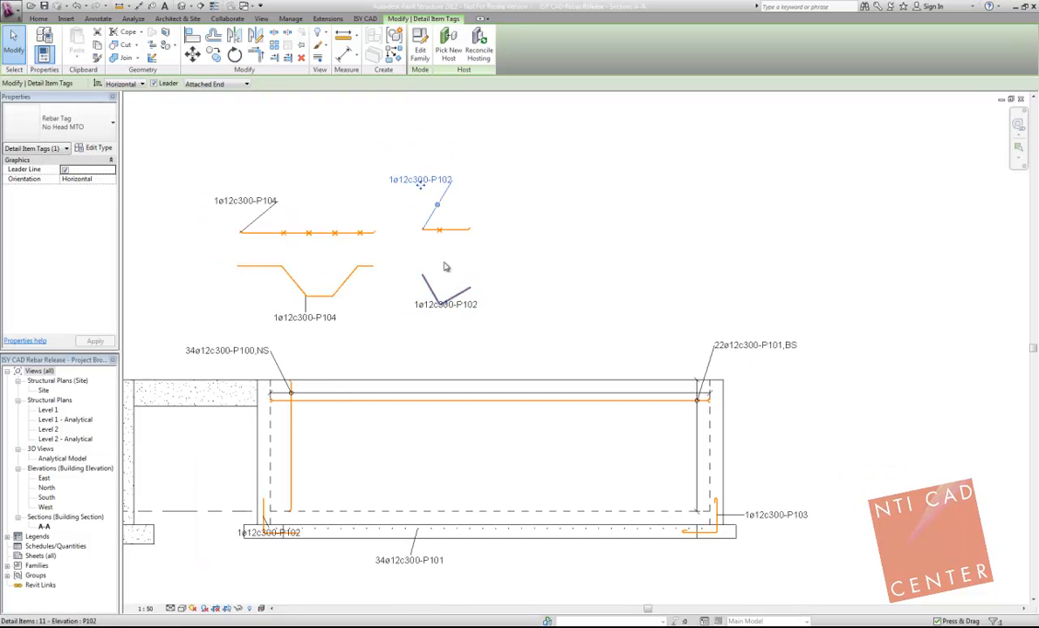
# Step: Set up running meter bars with new bar mark P105, 12 mm diameter, length A 12000 and center distance 300
pyautogui.click(364, 19)
pyautogui.press('Escape')
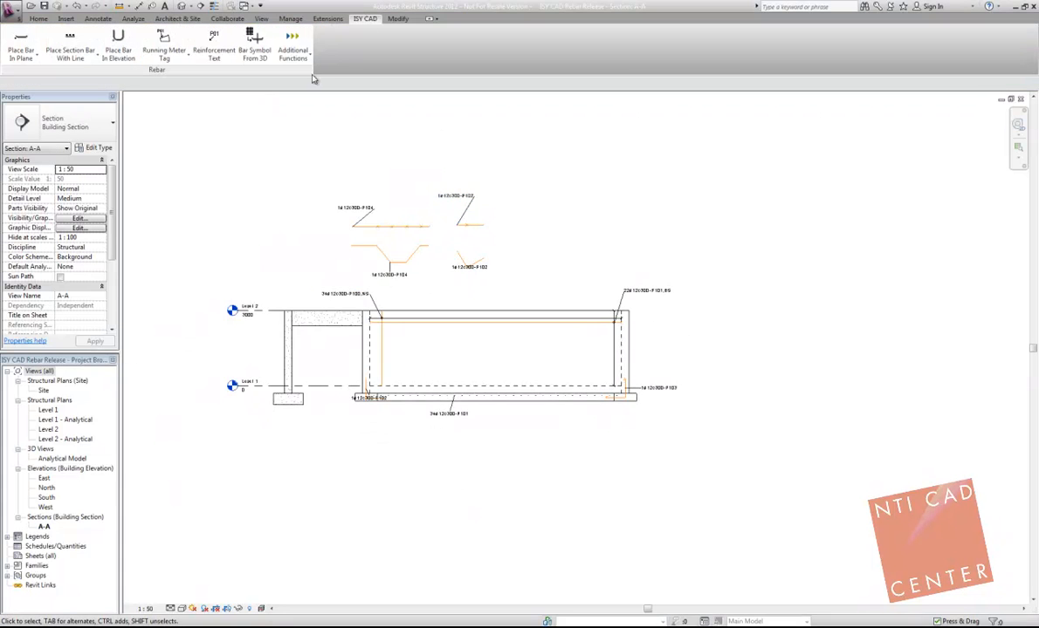
pyautogui.scroll(-2, 292, 133)
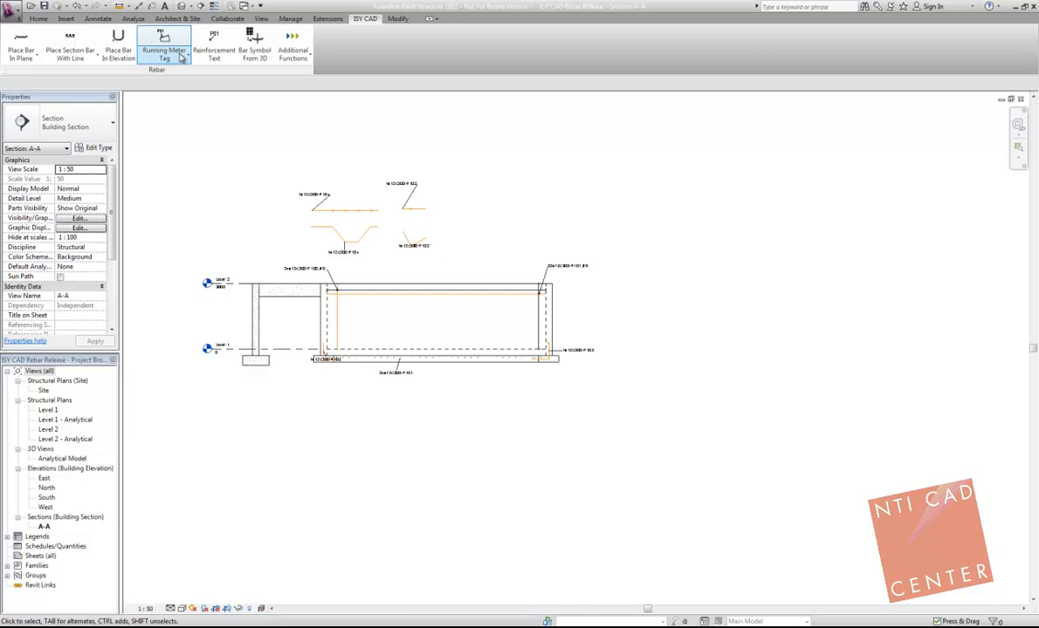
pyautogui.click(186, 57)
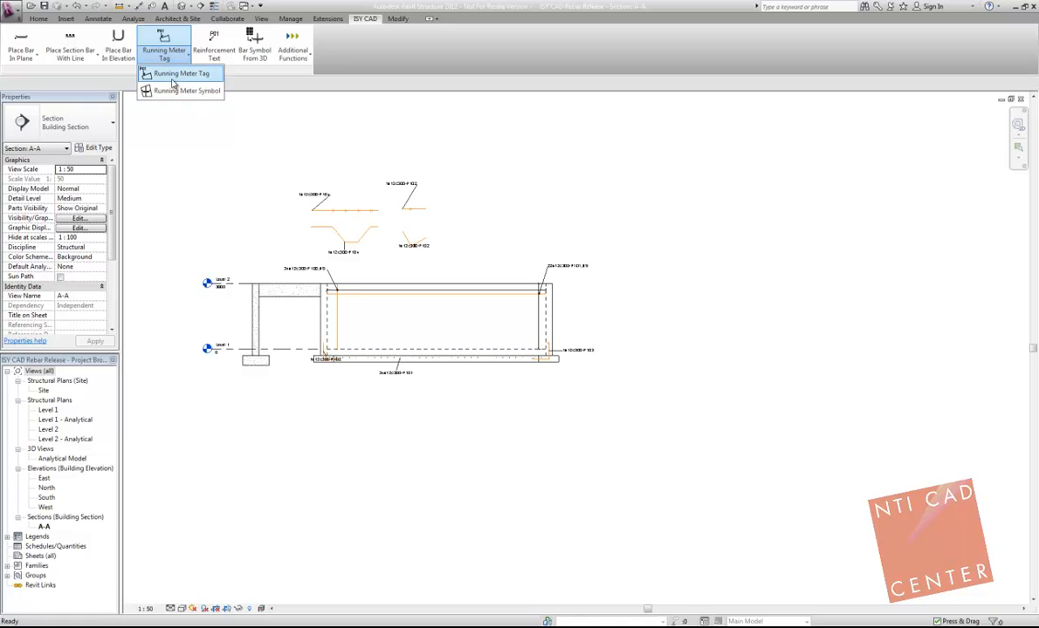
pyautogui.click(174, 77)
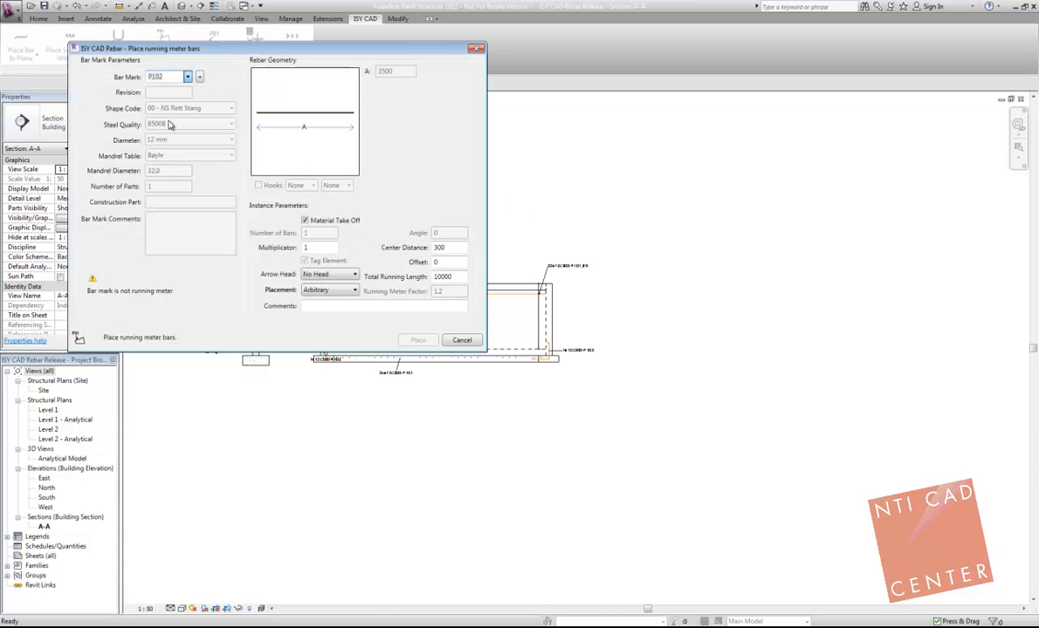
pyautogui.click(199, 77)
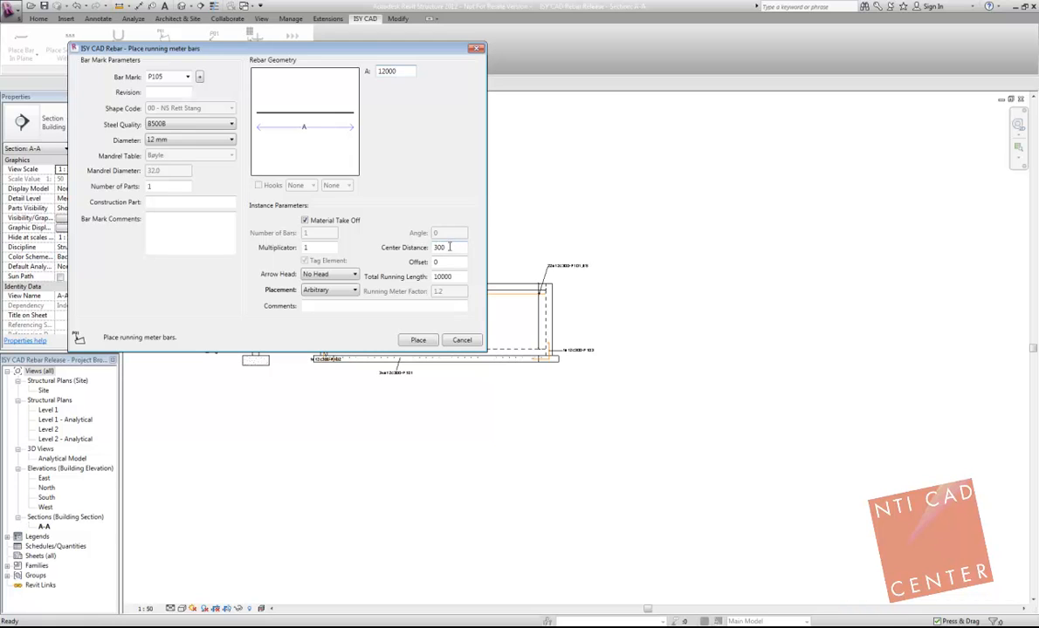
pyautogui.click(454, 278)
# Step: Place the P105 running meter bar above the right part of the wall and move its tag above the insertion point
pyautogui.click(418, 340)
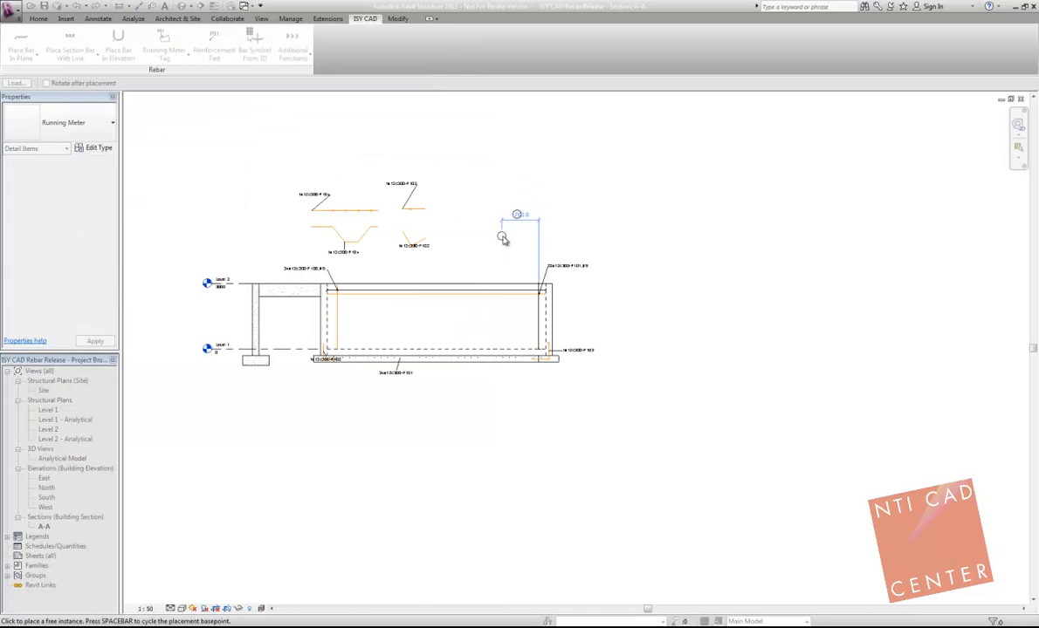
pyautogui.click(503, 237)
pyautogui.scroll(3, 515, 226)
pyautogui.click(513, 229)
pyautogui.moveTo(513, 234); pyautogui.dragTo(519, 209)
pyautogui.press('Escape')
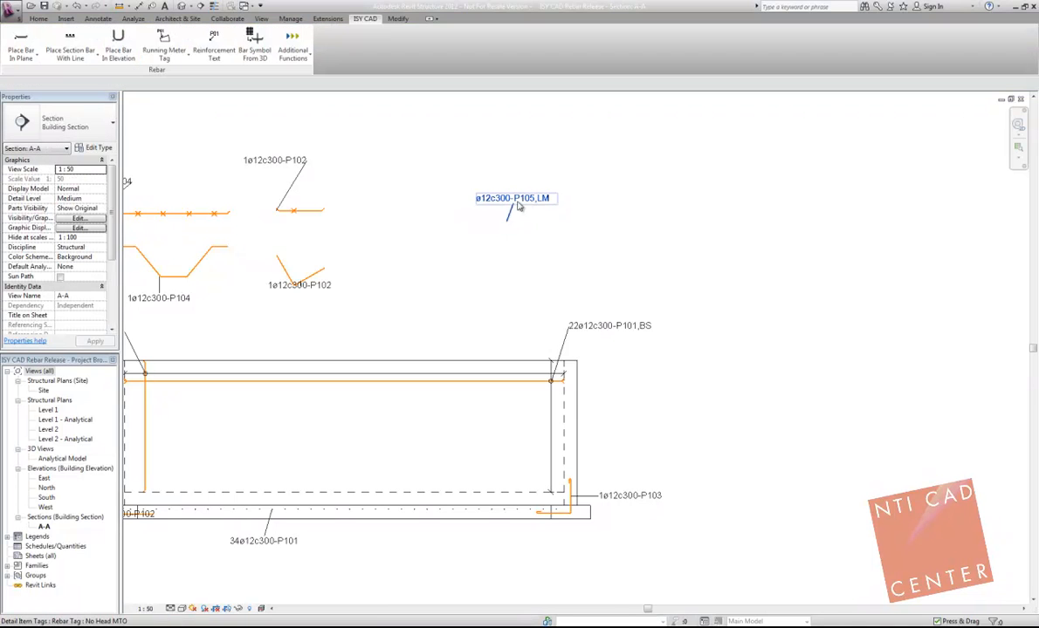
pyautogui.scroll(2, 527, 206)
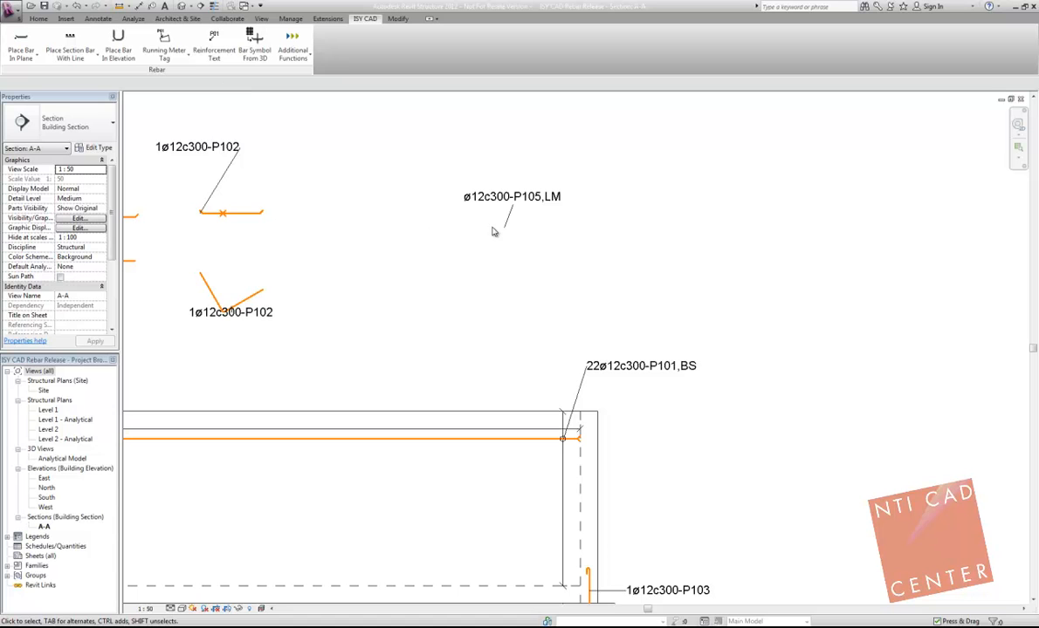
# Step: Place a running meter symbol with scale 50 and arbitrary placement, about 8500 mm long, below the P105 tag
pyautogui.click(164, 54)
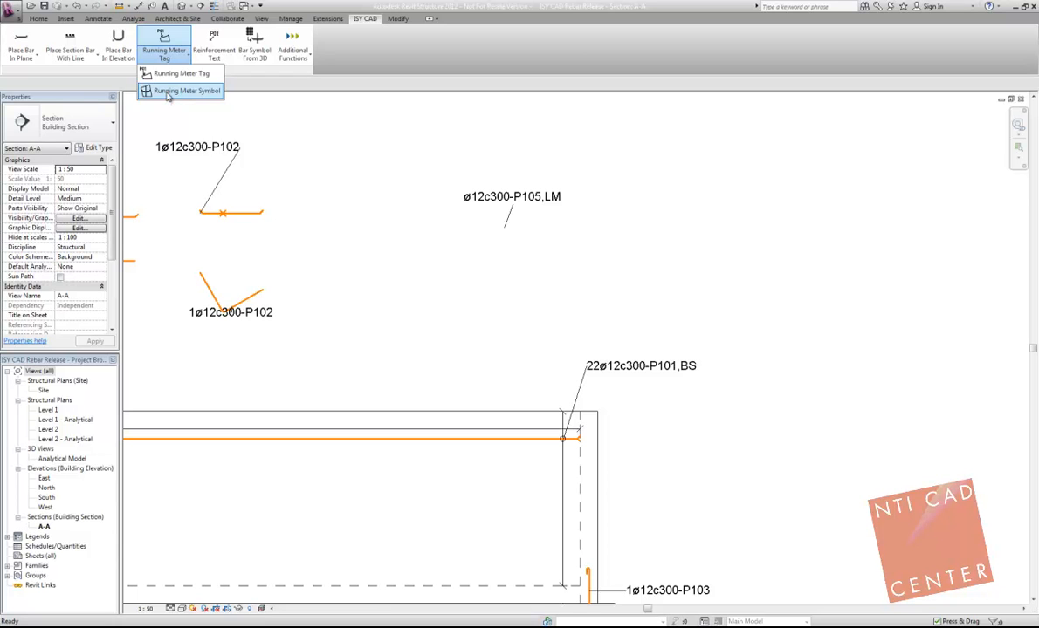
pyautogui.click(168, 94)
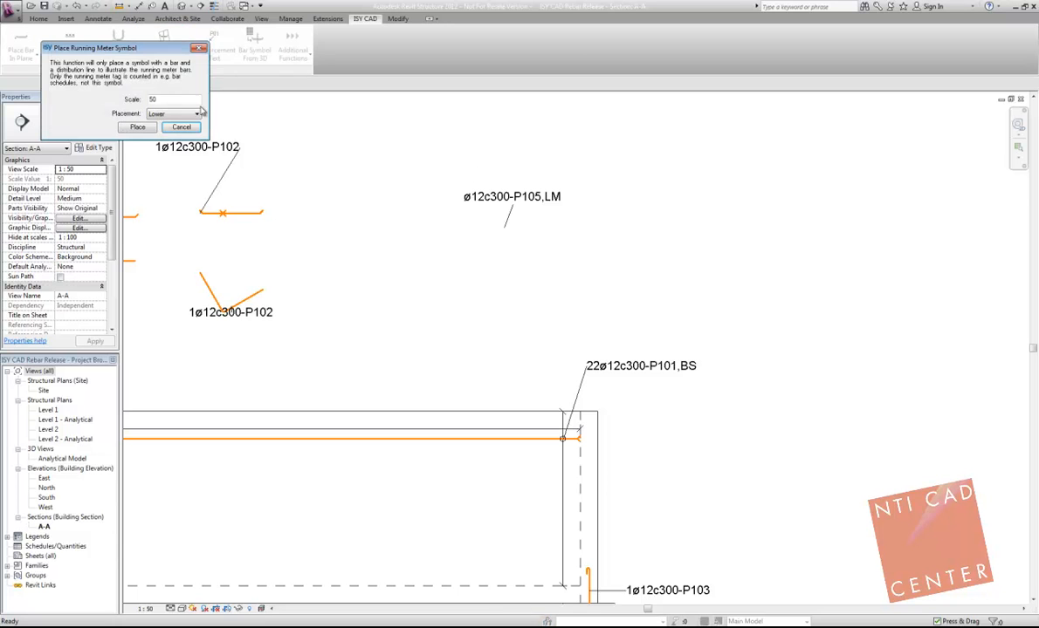
pyautogui.click(158, 115)
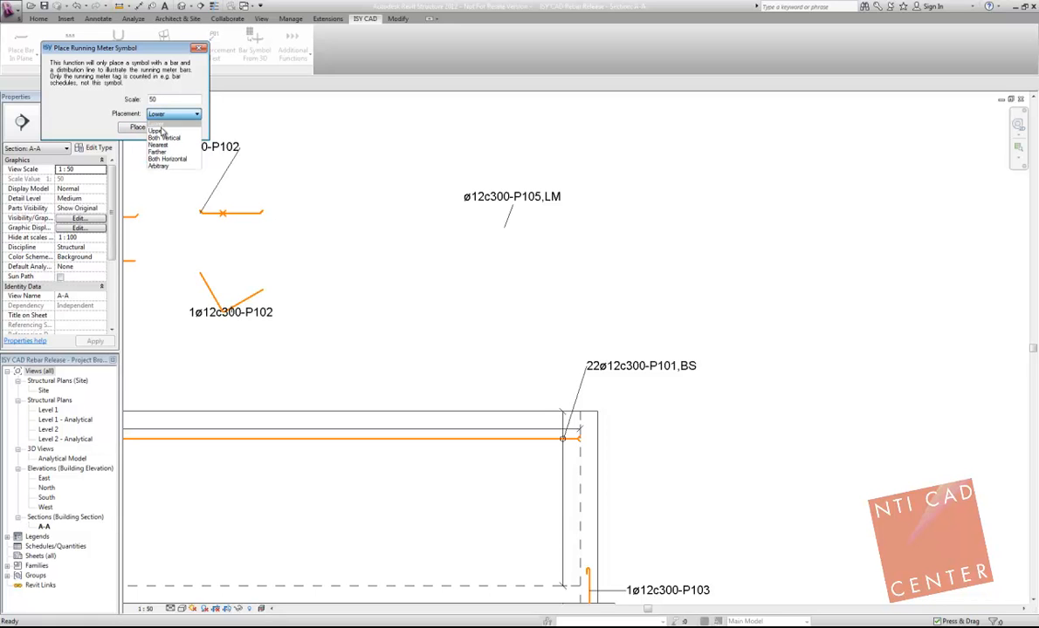
pyautogui.click(168, 166)
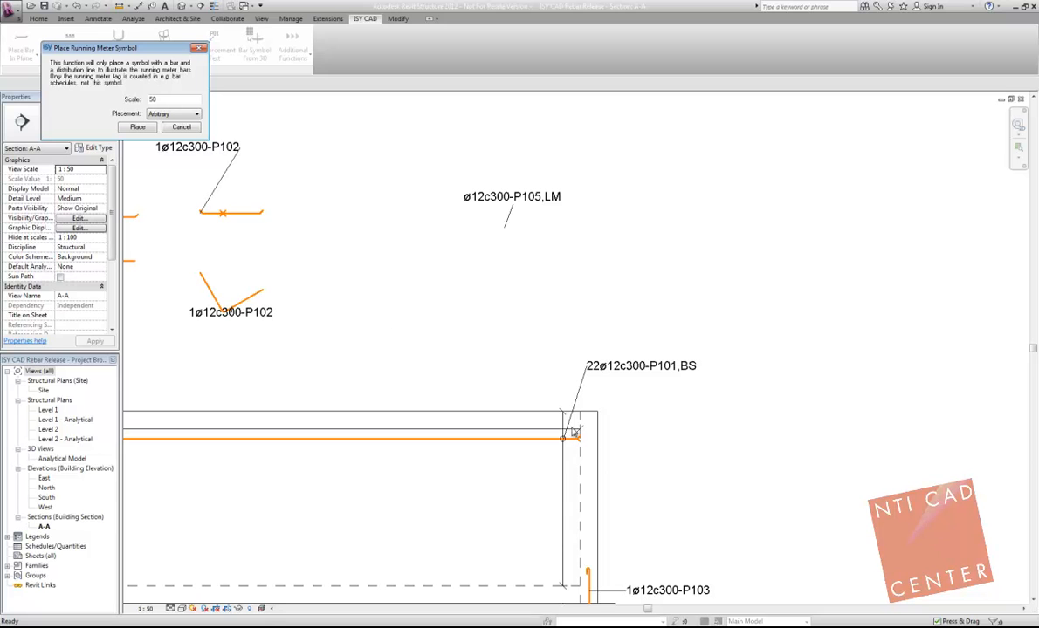
pyautogui.click(135, 131)
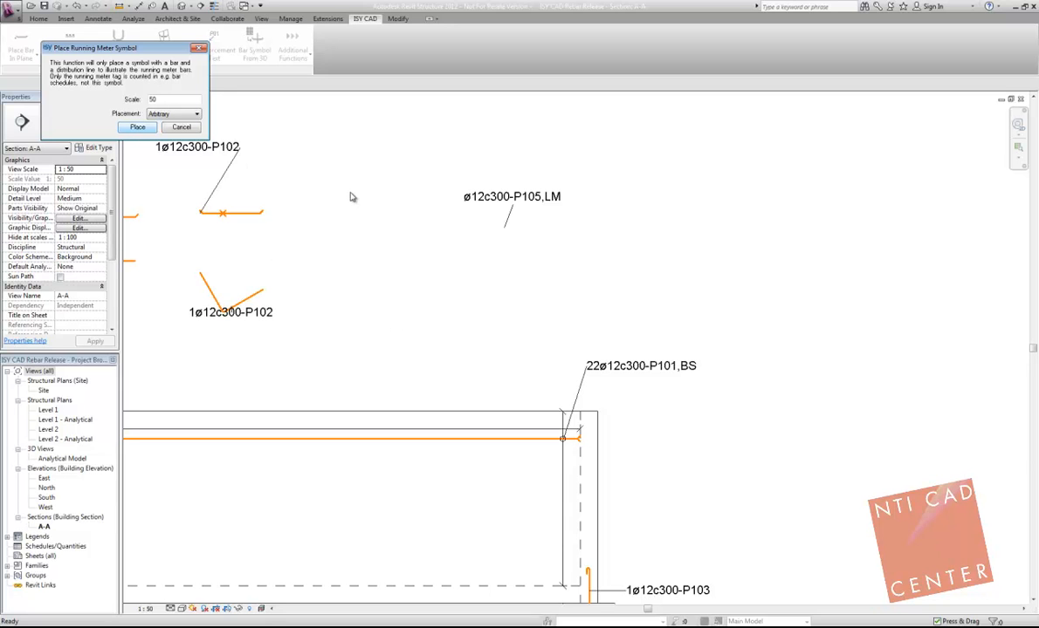
pyautogui.click(404, 234)
pyautogui.click(898, 241)
pyautogui.press('Escape')
pyautogui.press('Escape')
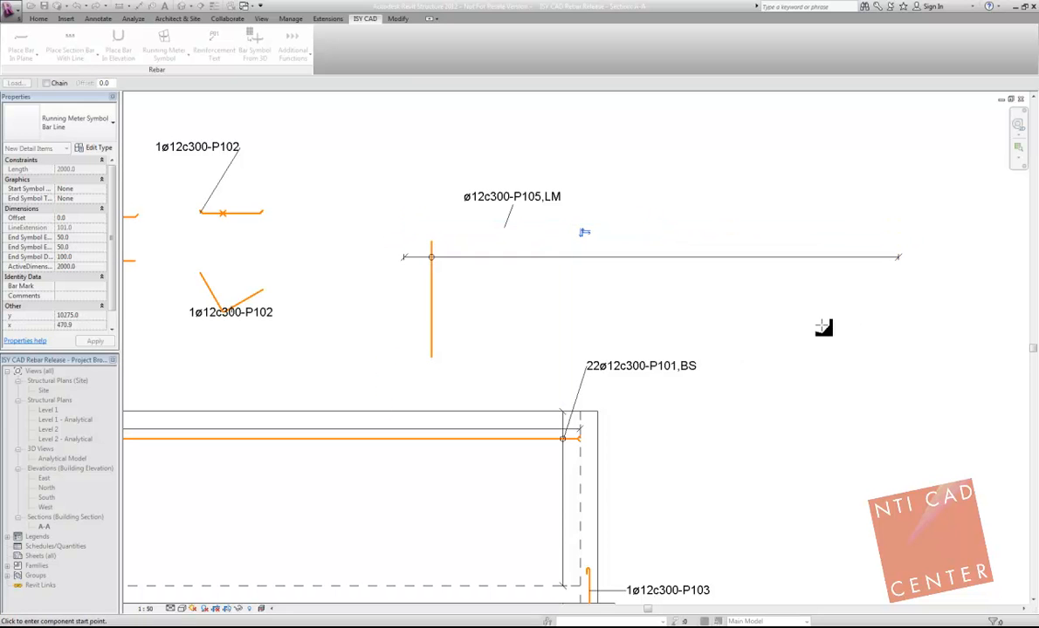
# Step: Reshape the running meter symbol to a bar about 5350 mm long with a distribution line about 900 mm long
pyautogui.click(409, 262)
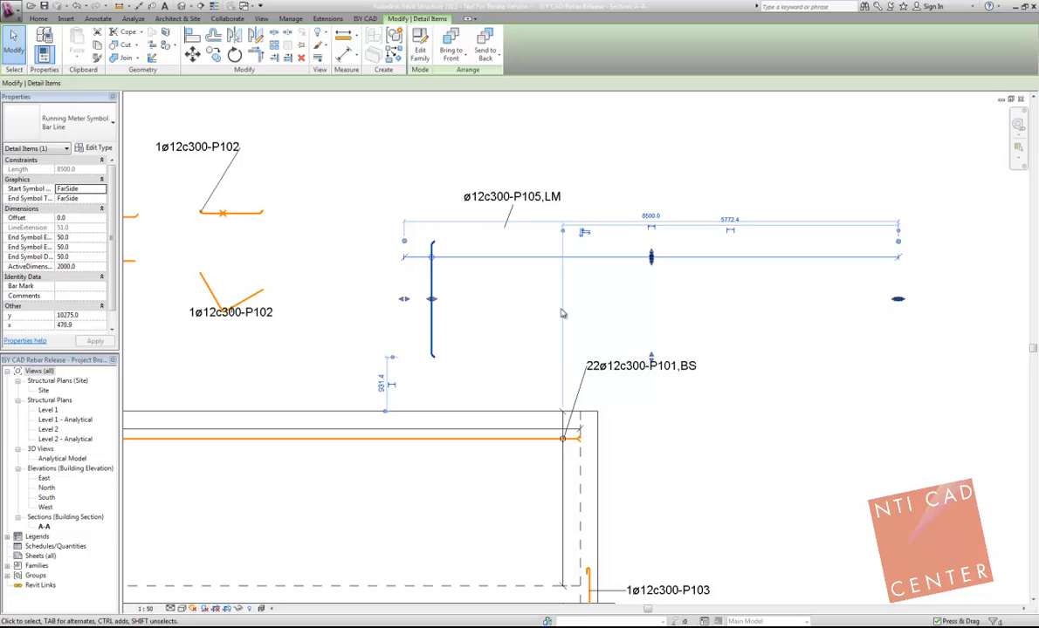
pyautogui.moveTo(431, 299); pyautogui.dragTo(900, 555)
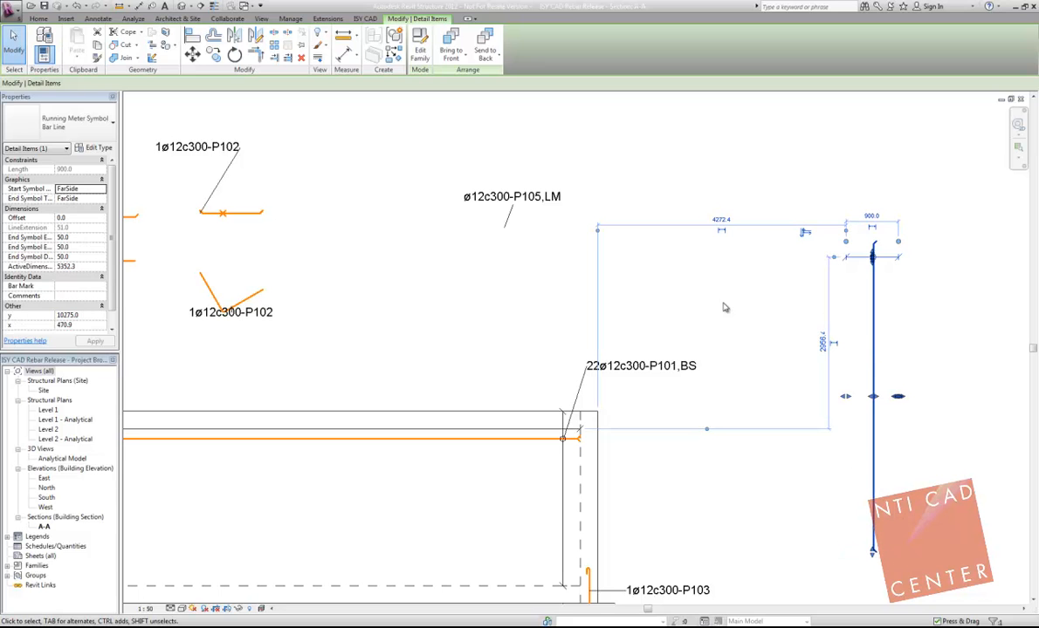
pyautogui.click(654, 280)
# Step: Move the P105 tag above the running meter symbol and end its free-end leader where the bar crosses the distribution line
pyautogui.click(515, 202)
pyautogui.moveTo(516, 204); pyautogui.dragTo(921, 209)
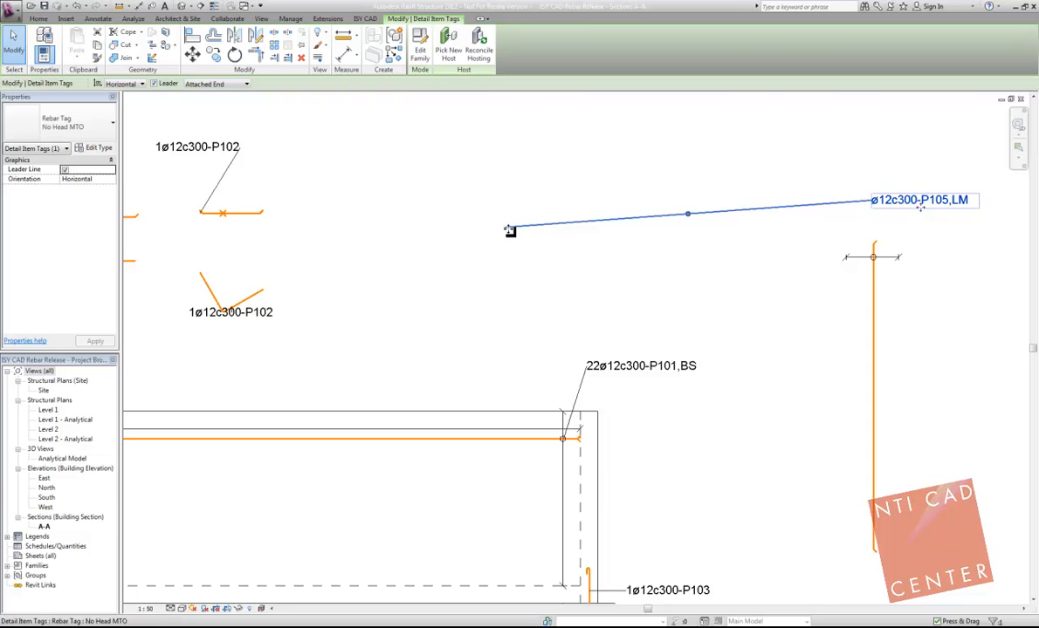
pyautogui.click(220, 84)
pyautogui.click(197, 100)
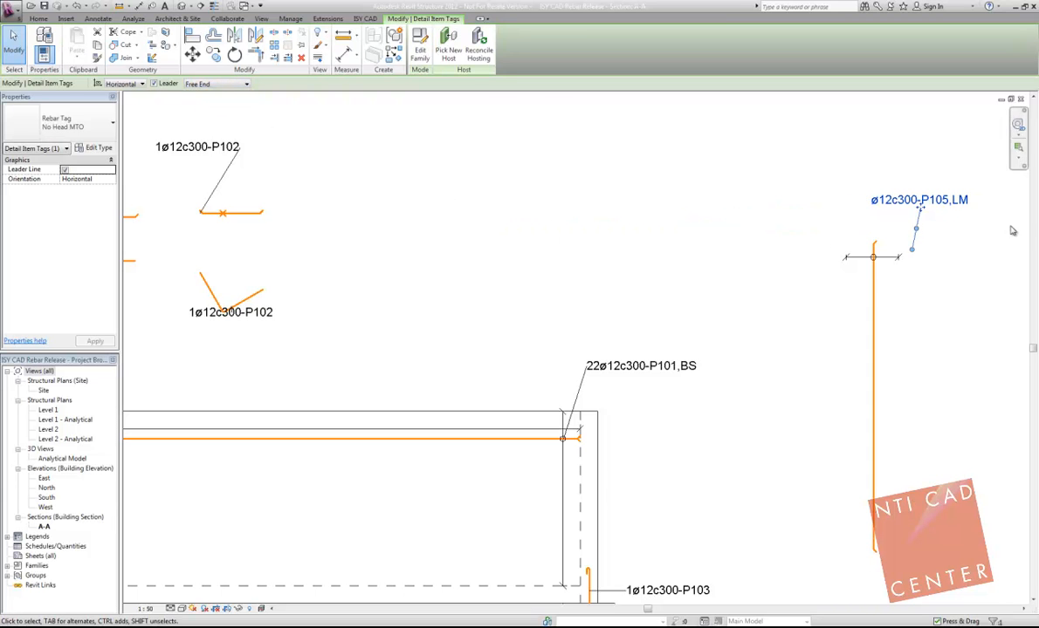
pyautogui.moveTo(912, 253); pyautogui.dragTo(873, 259)
pyautogui.click(748, 194)
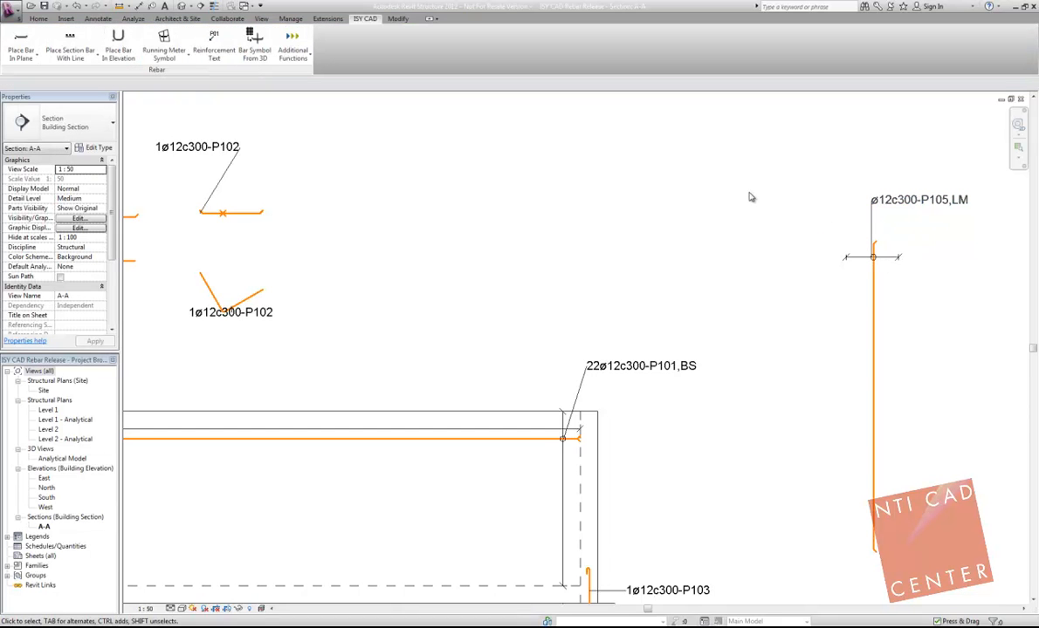
# Step: Examine the running meter symbol and its P105 tag beside the wall section
pyautogui.moveTo(732, 204); pyautogui.dragTo(629, 205, button='middle')
pyautogui.scroll(-2, 621, 200)
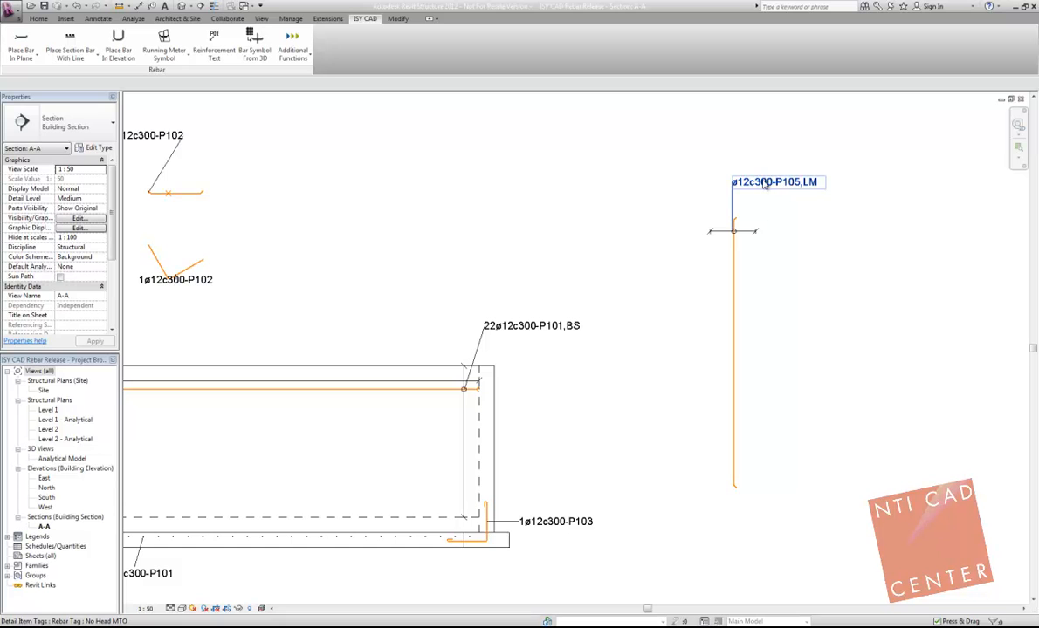
pyautogui.click(733, 253)
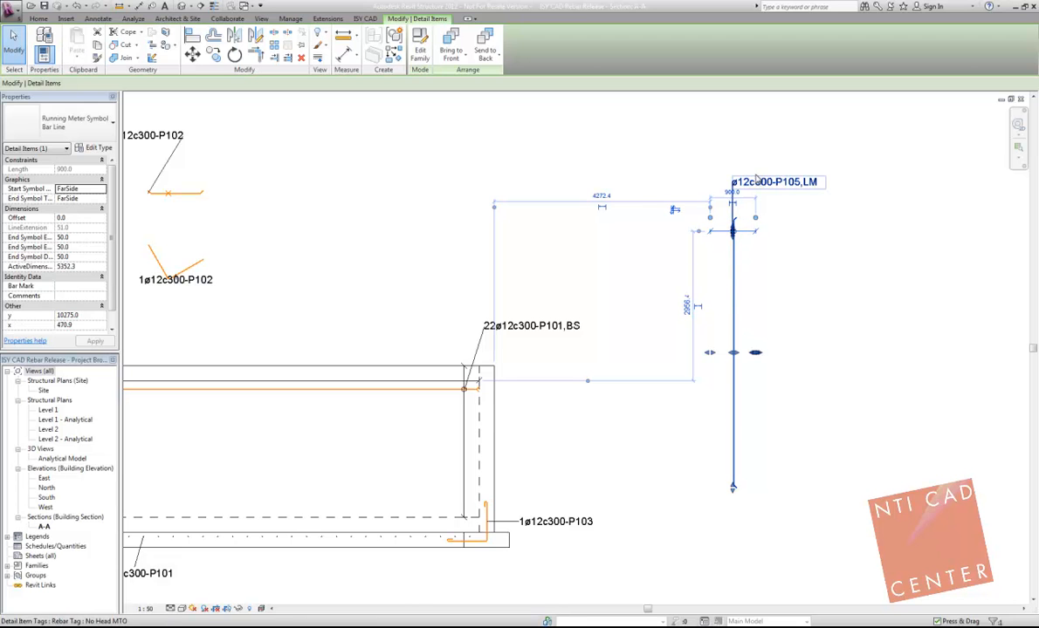
pyautogui.click(703, 154)
pyautogui.click(734, 251)
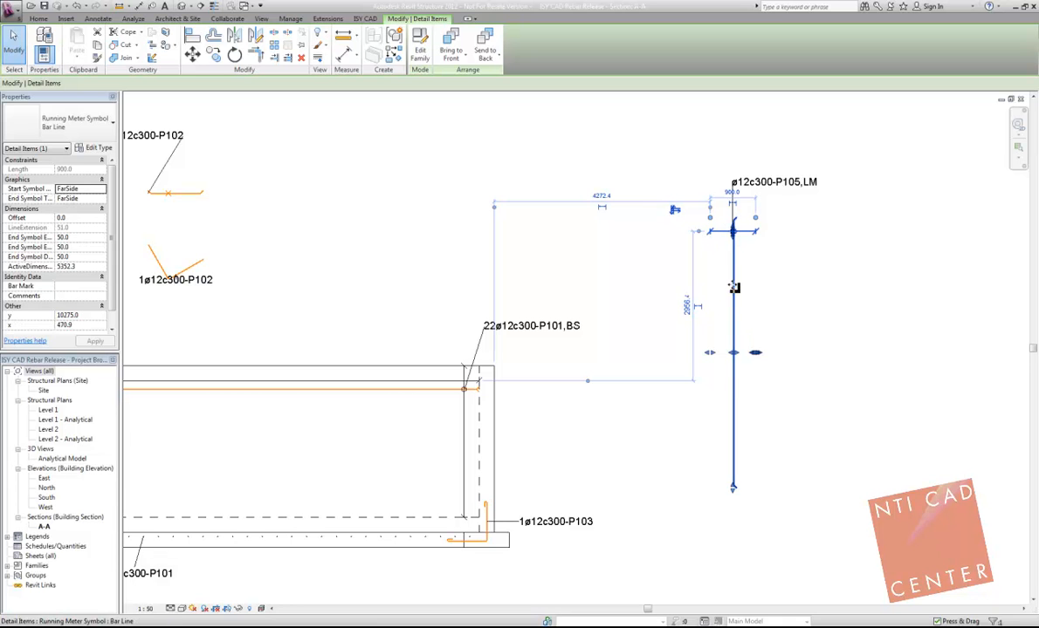
pyautogui.click(617, 237)
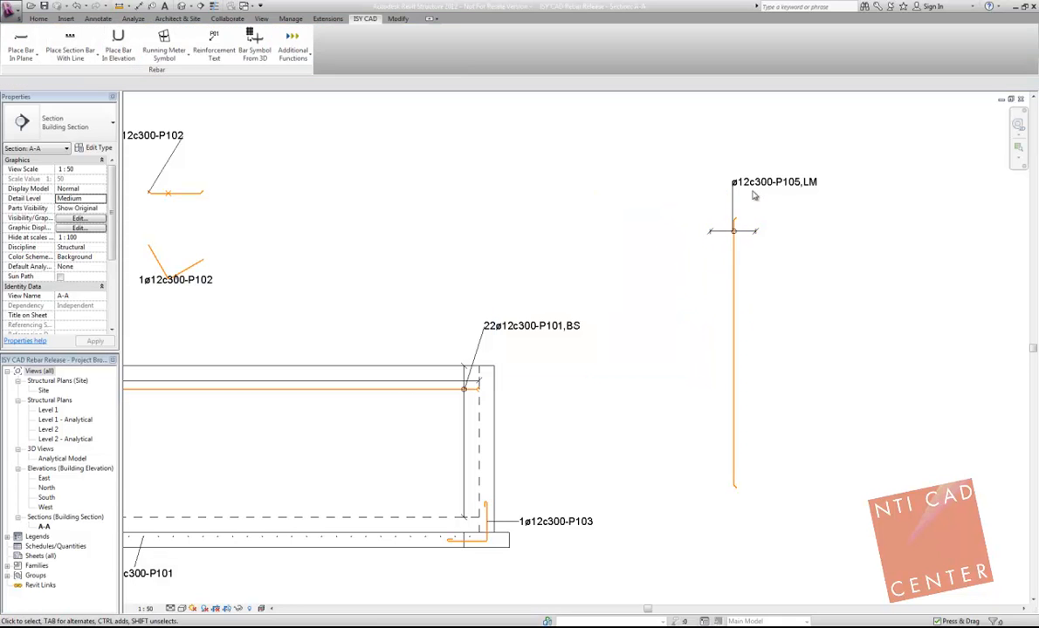
pyautogui.scroll(-1, 748, 199)
pyautogui.moveTo(654, 200); pyautogui.dragTo(511, 193, button='middle')
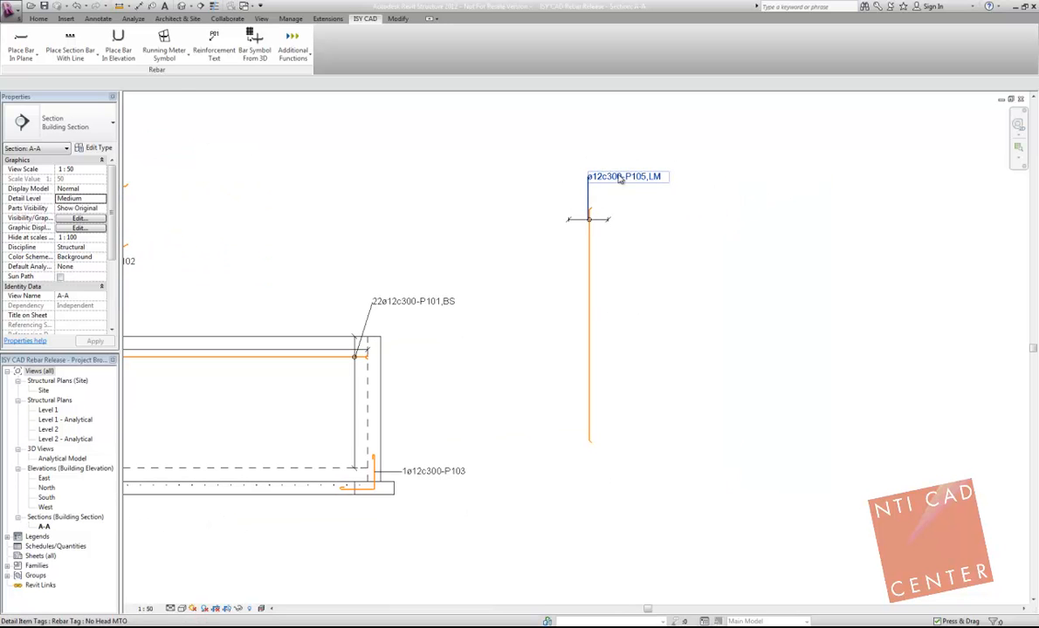
pyautogui.scroll(-1, 602, 187)
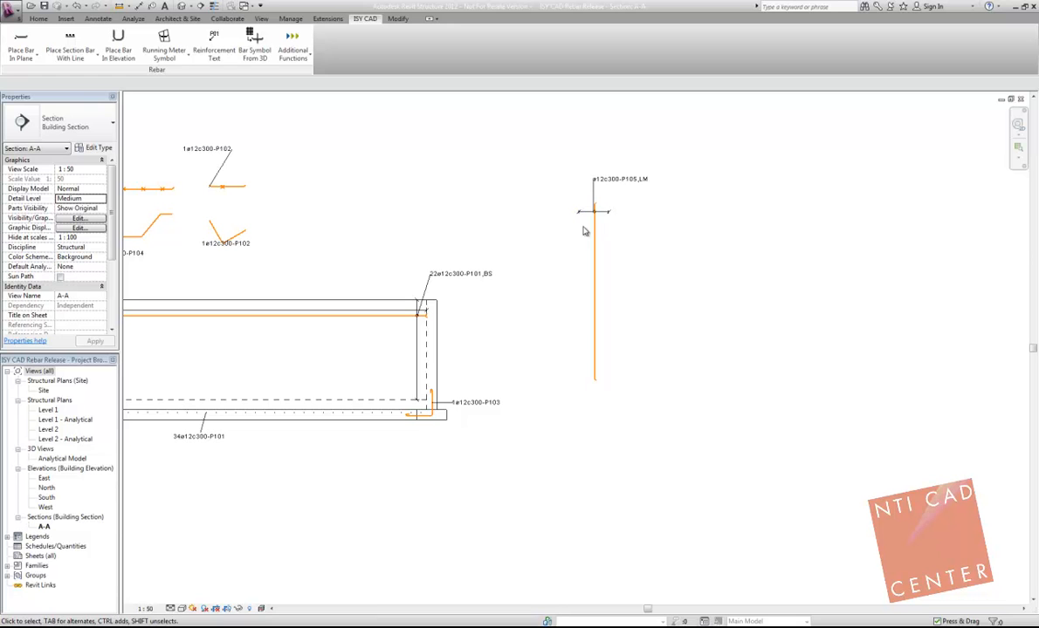
pyautogui.scroll(-2, 410, 143)
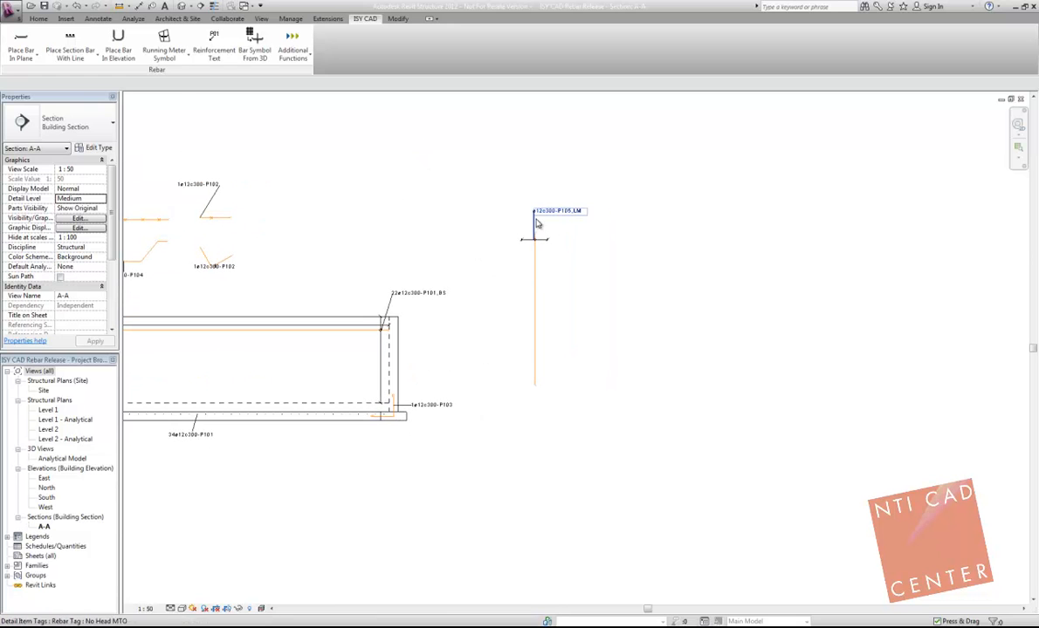
# Step: Sketch a closed six-sided filled region boundary about 3840 mm high above the right end of the wall
pyautogui.click(164, 54)
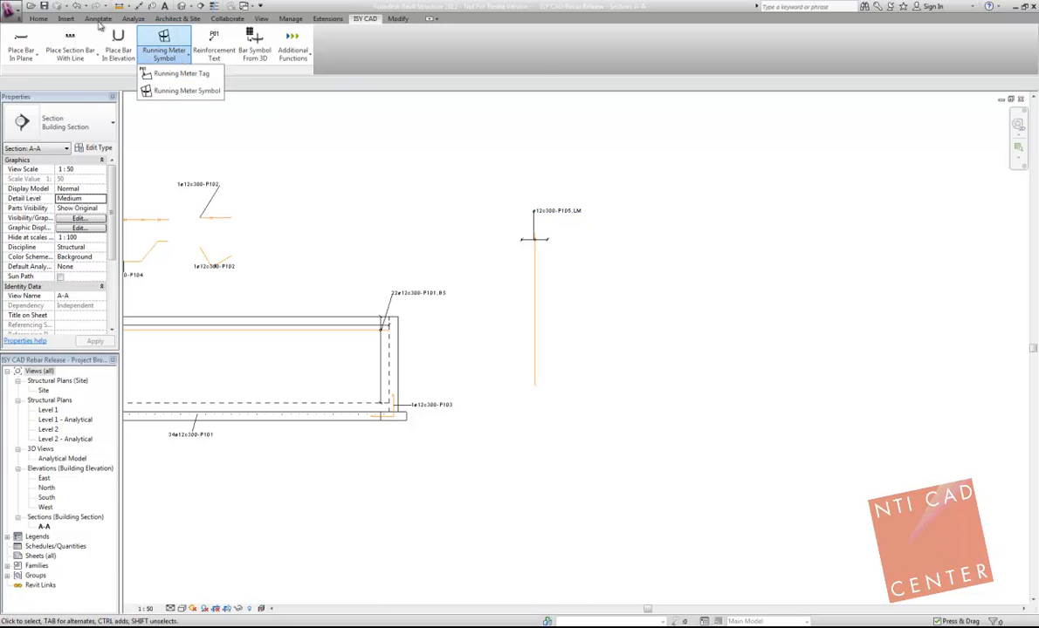
pyautogui.click(66, 18)
pyautogui.click(96, 18)
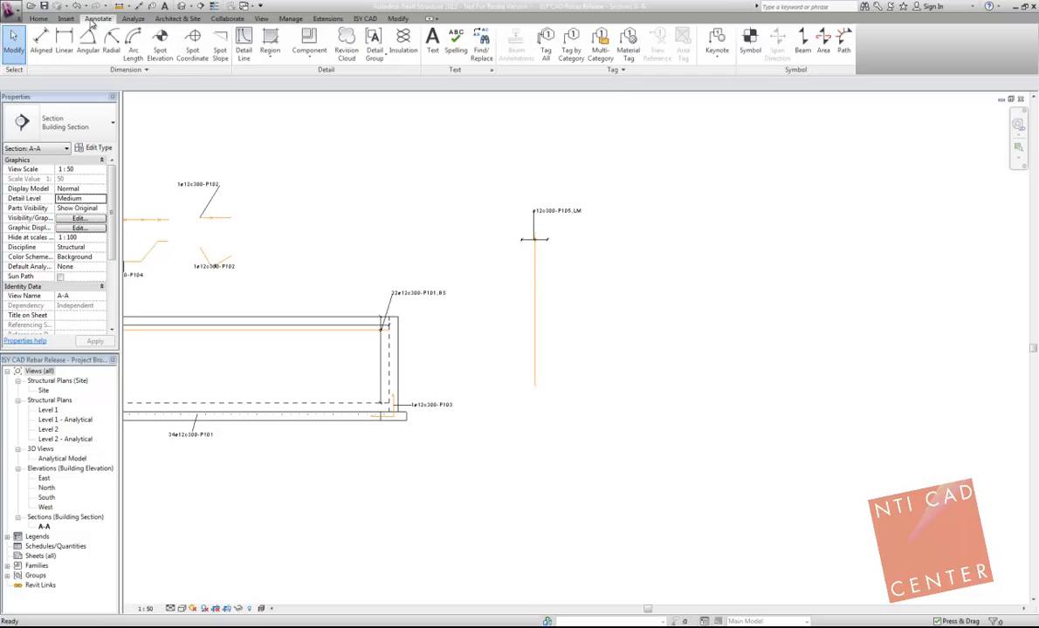
pyautogui.click(270, 52)
pyautogui.click(278, 76)
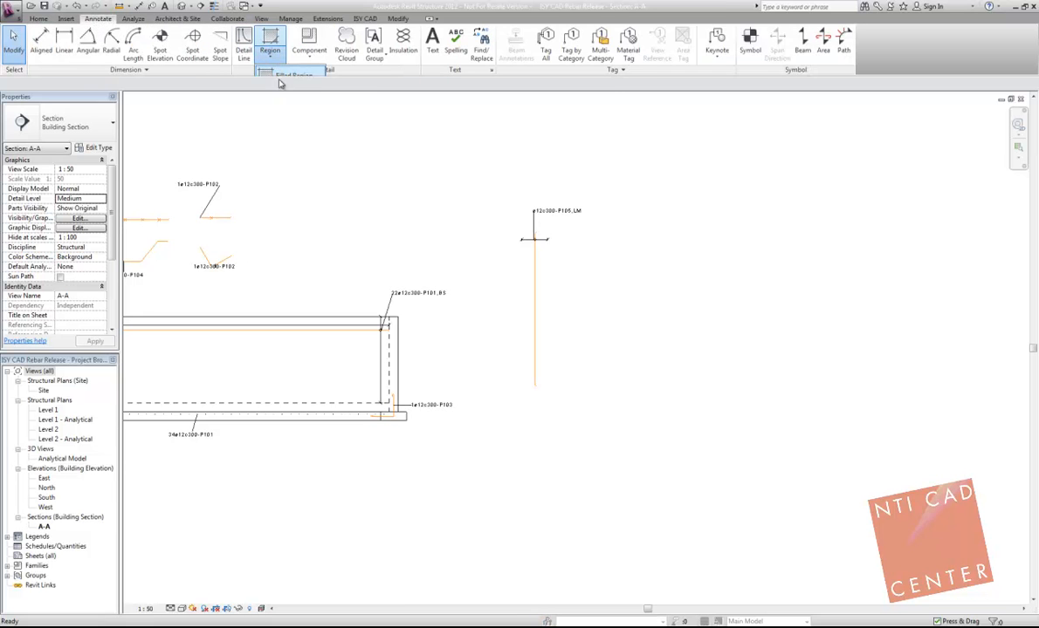
pyautogui.click(553, 342)
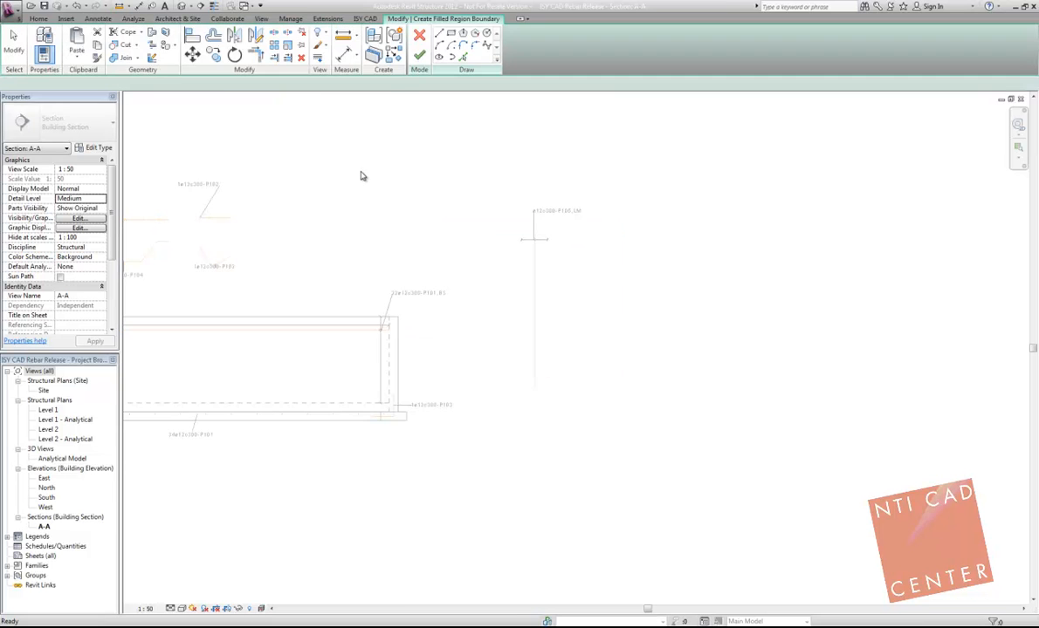
pyautogui.click(312, 242)
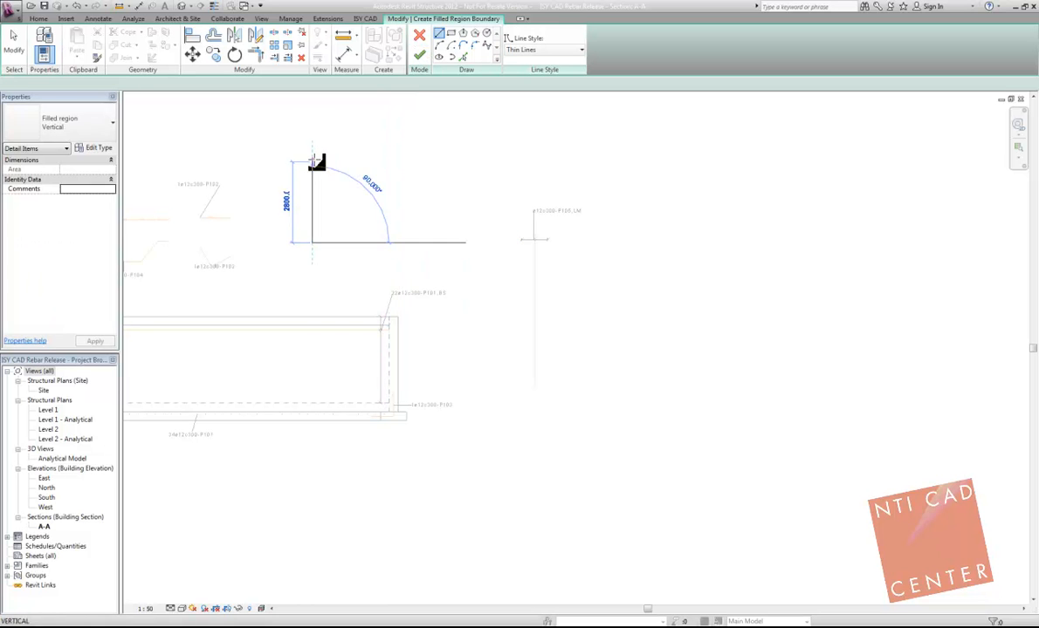
pyautogui.click(312, 153)
pyautogui.click(388, 133)
pyautogui.click(432, 133)
pyautogui.click(432, 207)
pyautogui.click(362, 242)
pyautogui.click(312, 243)
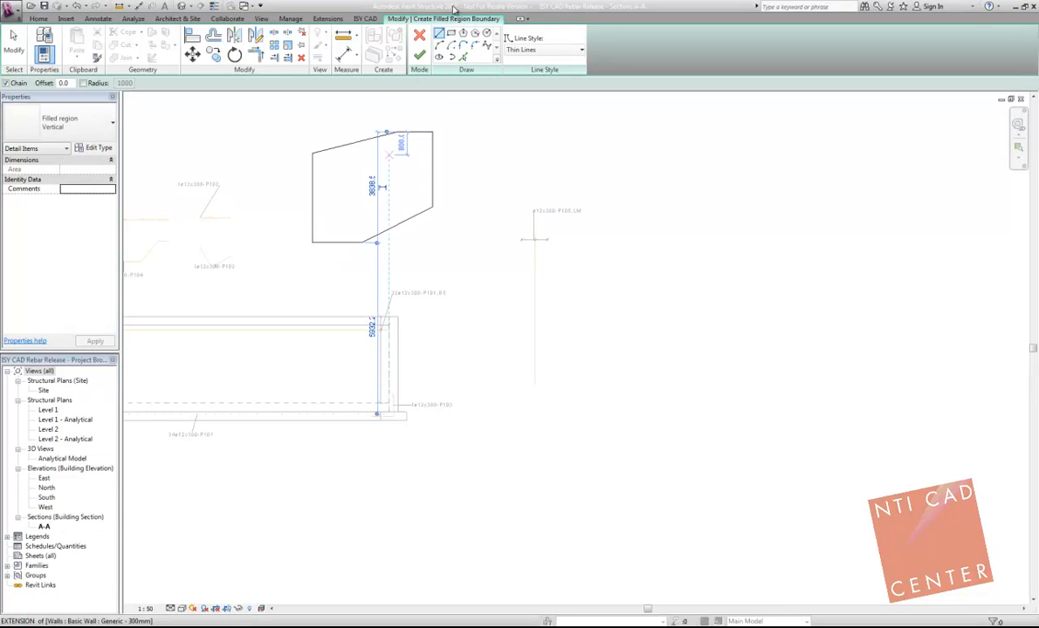
# Step: Add a circular opening near the upper right corner of the six-sided boundary and finish the filled region
pyautogui.click(486, 33)
pyautogui.click(402, 153)
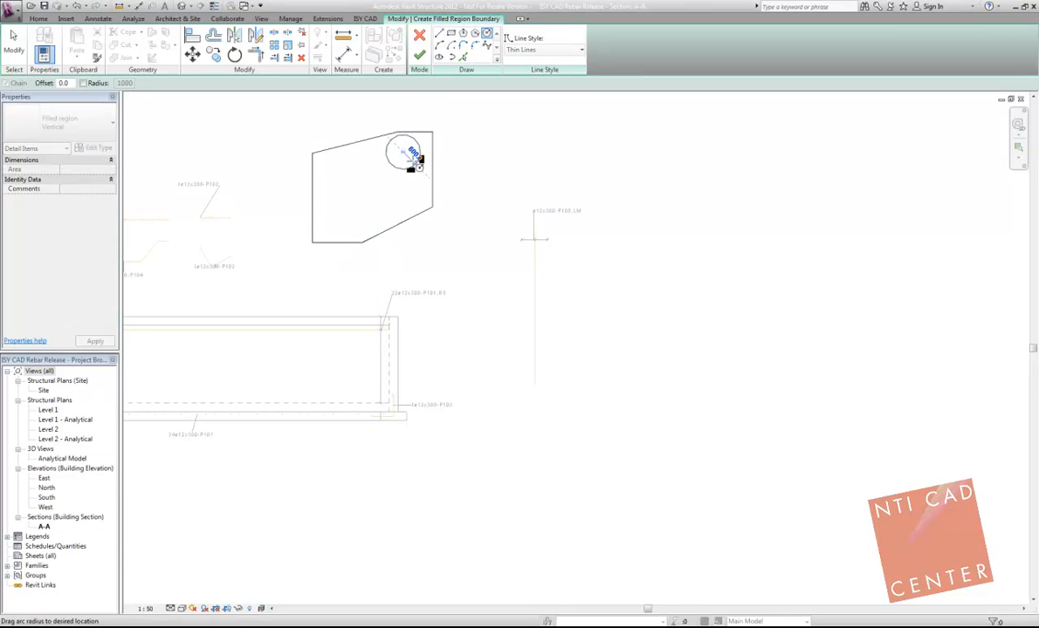
pyautogui.click(413, 154)
pyautogui.click(420, 57)
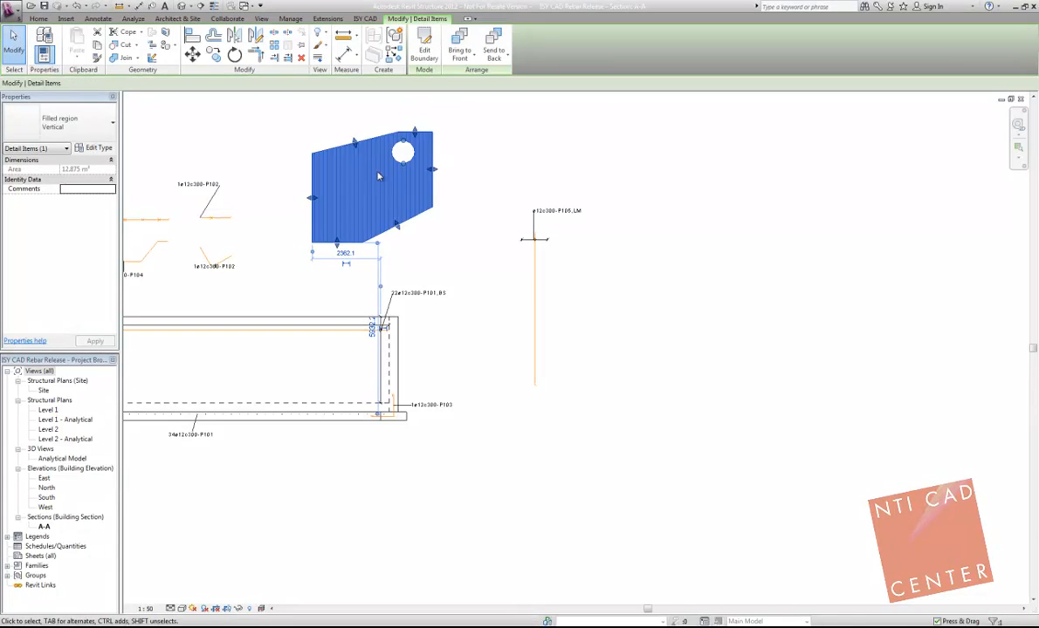
# Step: Inspect the filled region's vertical hatch, outline and circular opening
pyautogui.click(352, 119)
pyautogui.scroll(2, 353, 131)
pyautogui.click(353, 138)
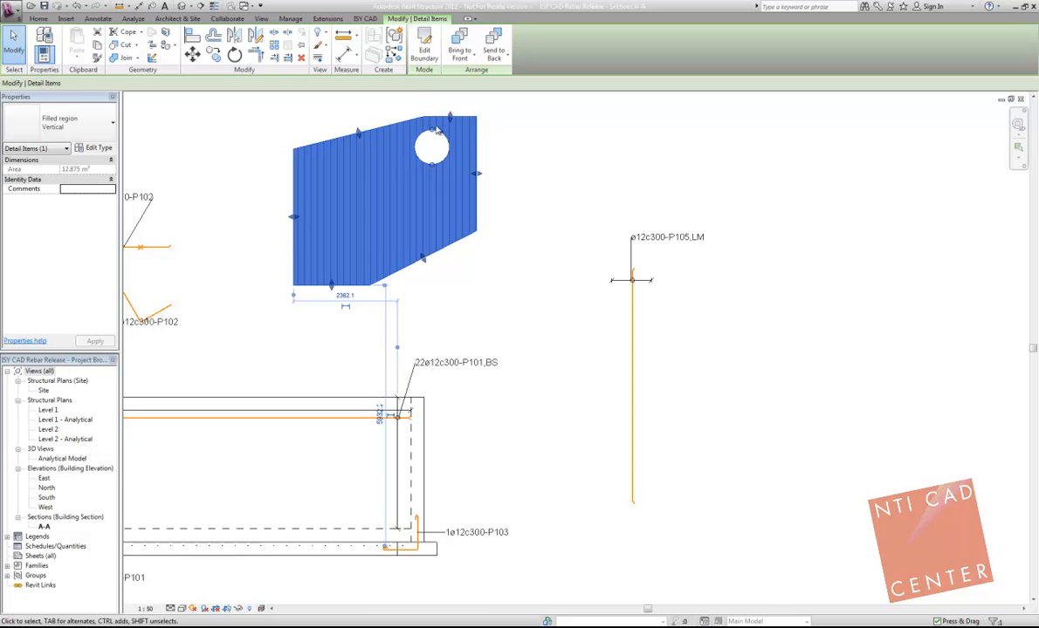
pyautogui.scroll(3, 434, 117)
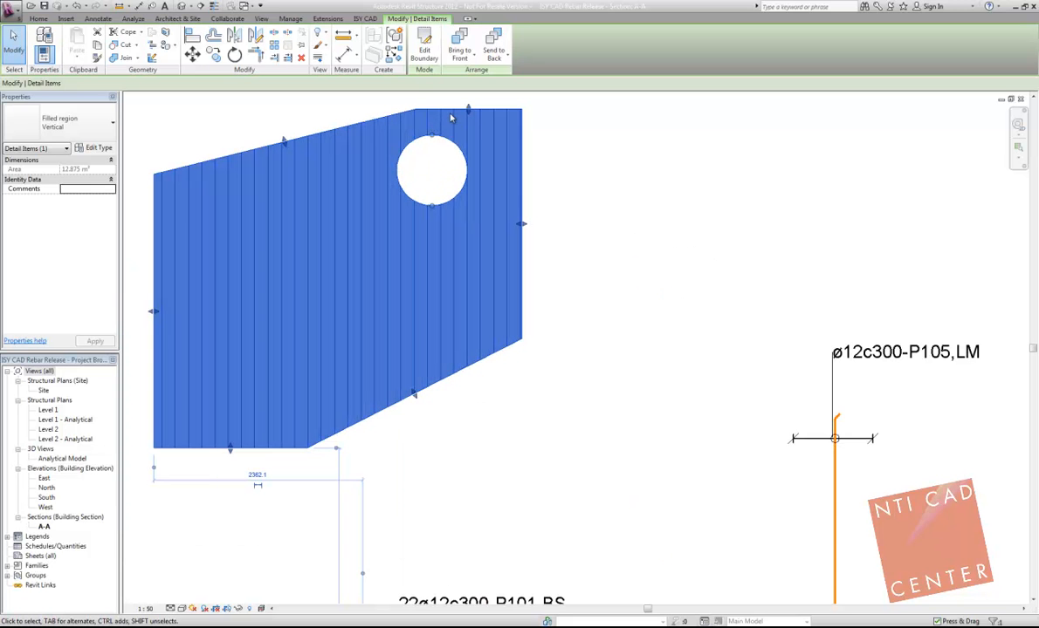
pyautogui.click(550, 173)
pyautogui.scroll(-2, 524, 146)
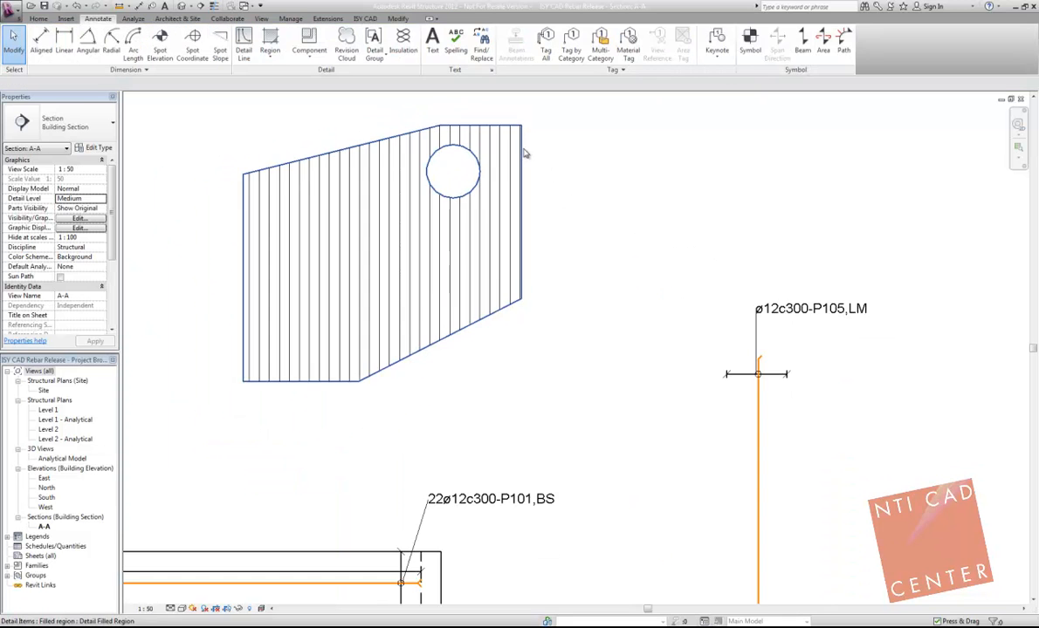
pyautogui.scroll(-2, 518, 189)
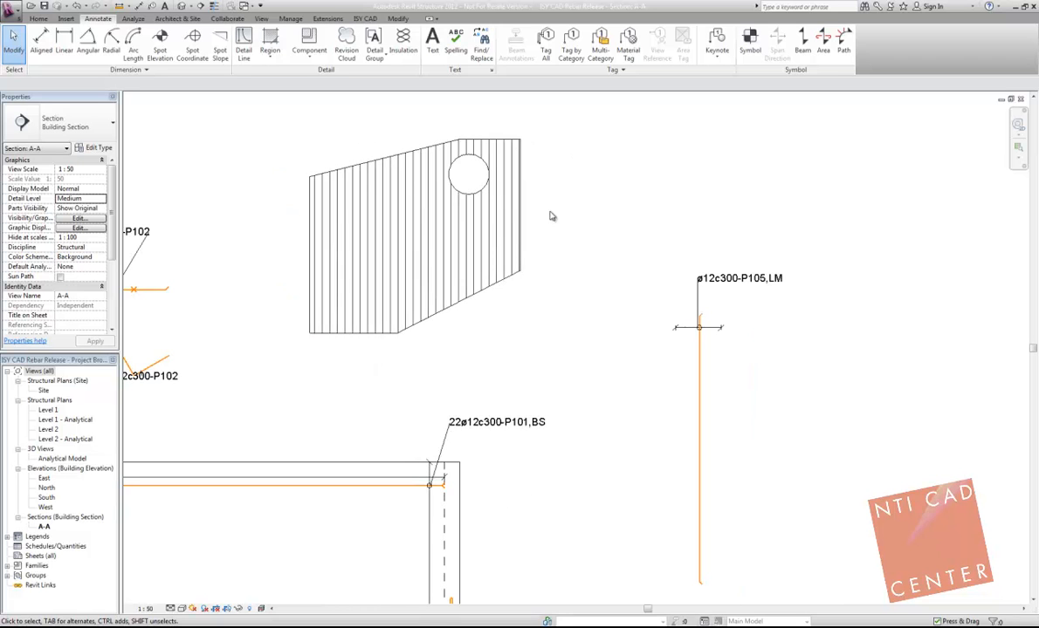
# Step: Set up running meter bars for the filled region with new bar mark P106 and center distance 200
pyautogui.click(457, 145)
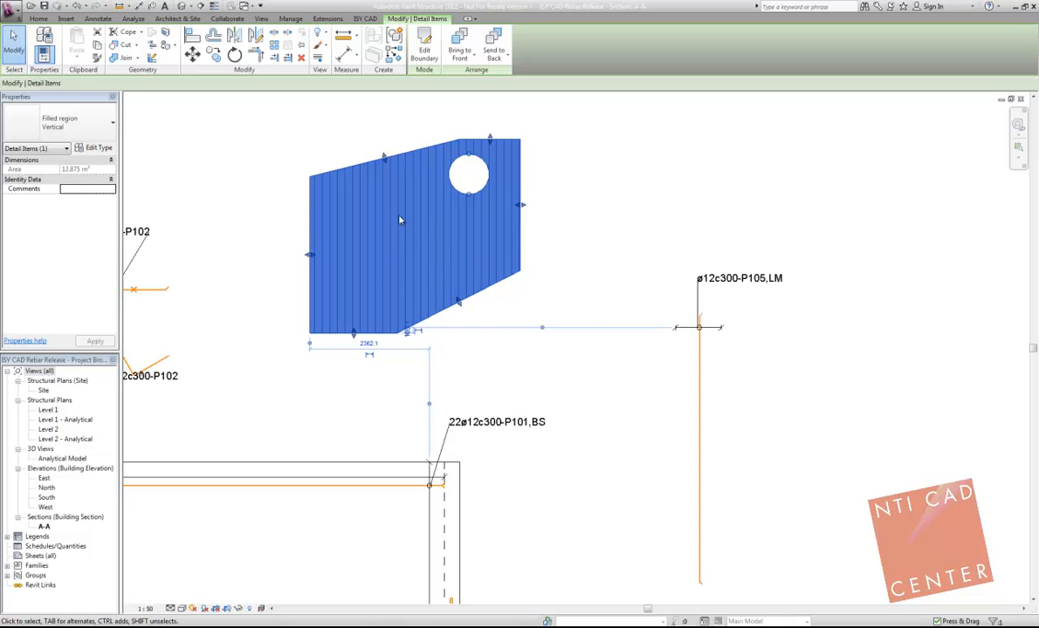
pyautogui.click(367, 20)
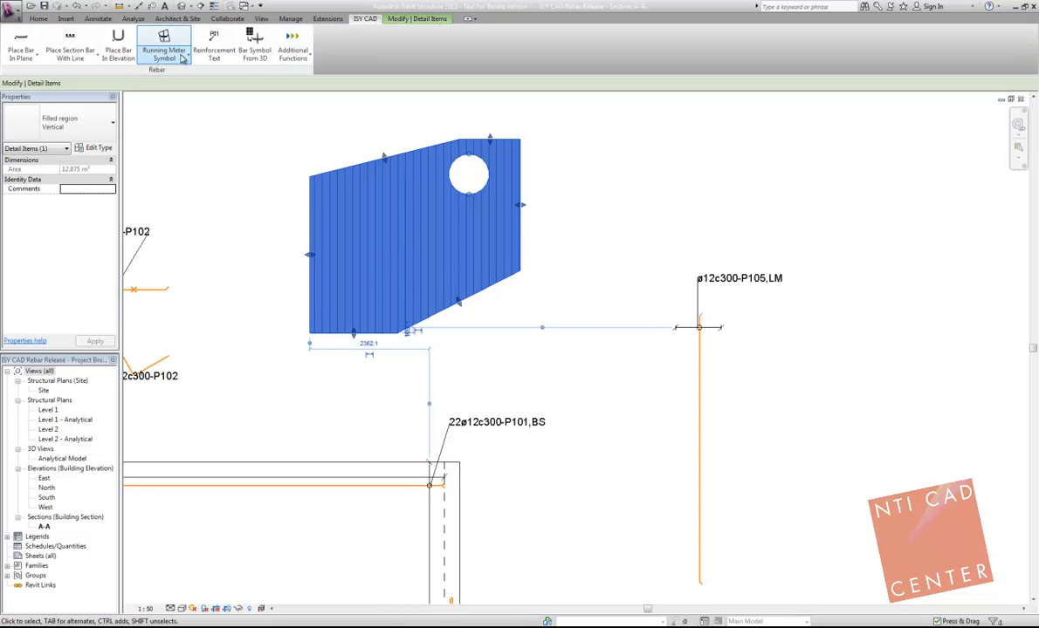
pyautogui.click(160, 57)
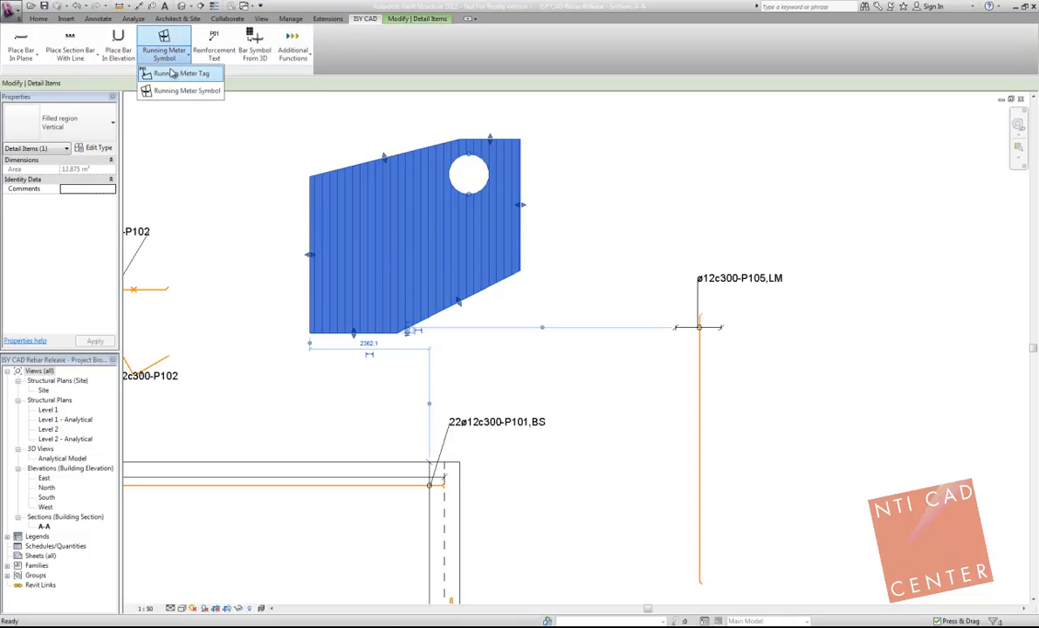
pyautogui.click(166, 72)
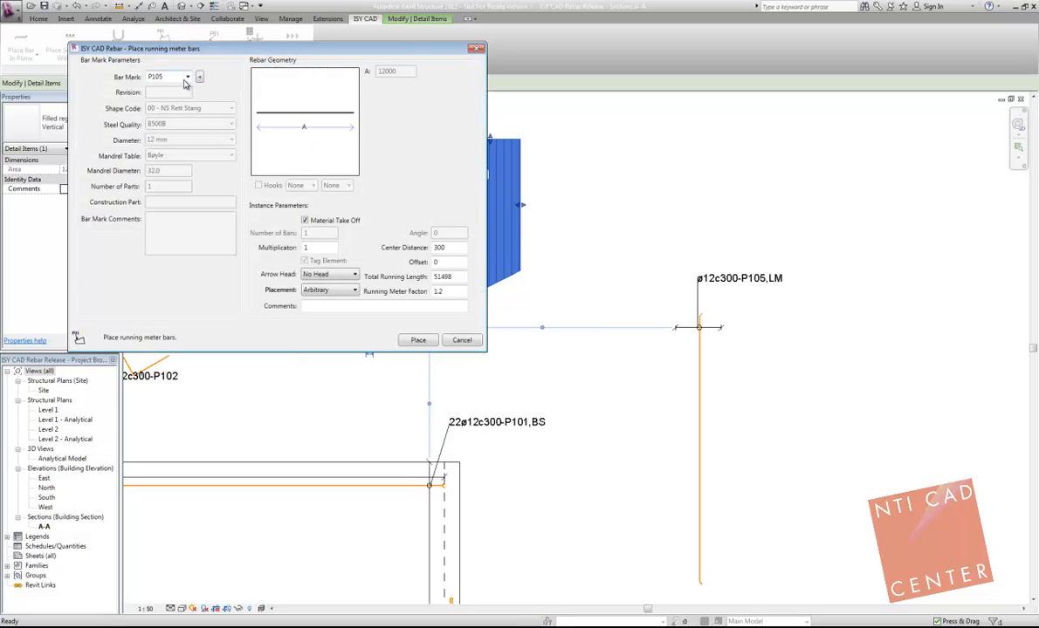
pyautogui.click(200, 77)
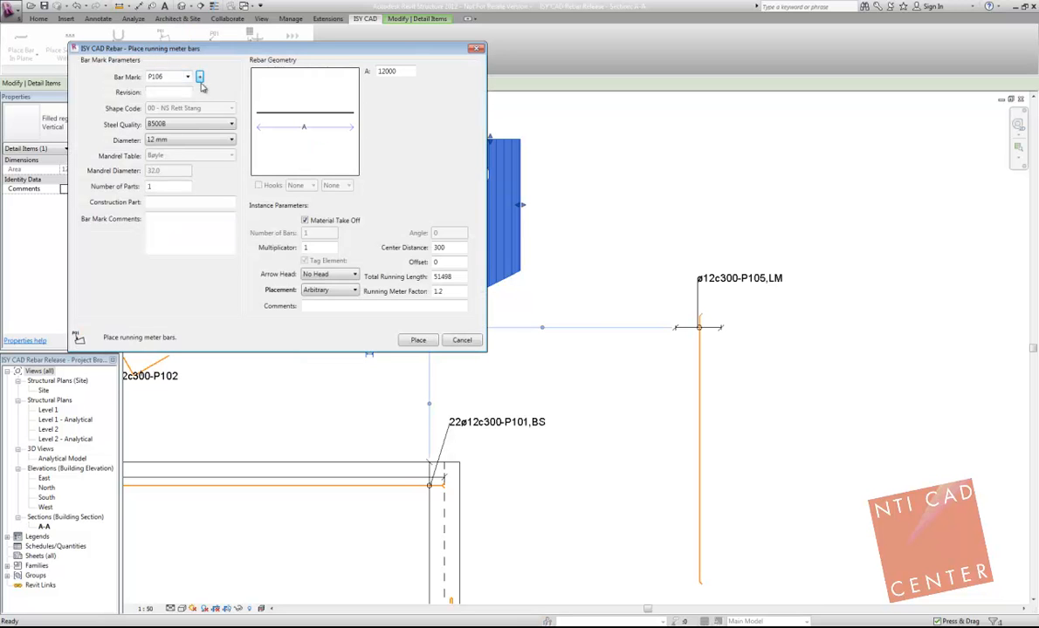
pyautogui.doubleClick(448, 247)
pyautogui.write('200')
pyautogui.moveTo(393, 56); pyautogui.dragTo(298, 66)
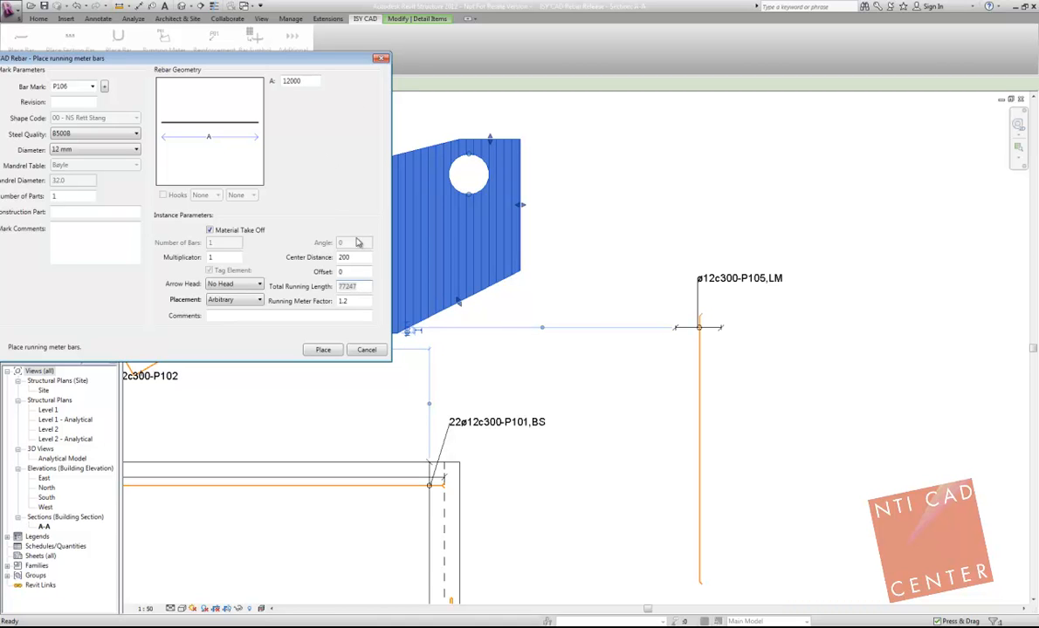
# Step: Keep new bar mark P106 instead of the matching P105, place the running meter symbol in the filled region, and move its tag above the region
pyautogui.click(323, 350)
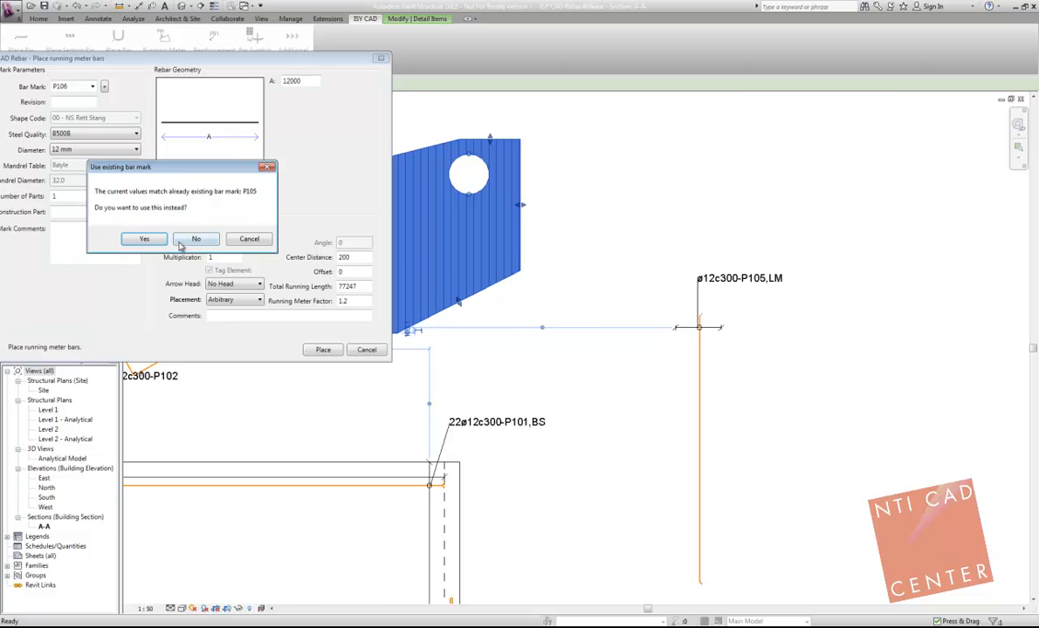
pyautogui.moveTo(167, 170); pyautogui.dragTo(274, 107)
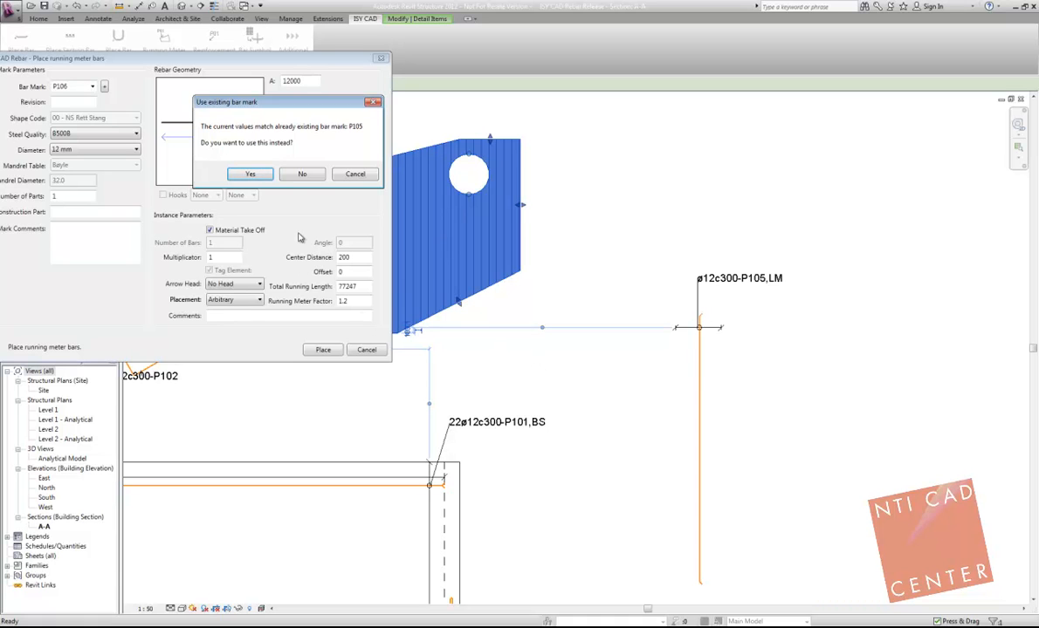
pyautogui.click(302, 175)
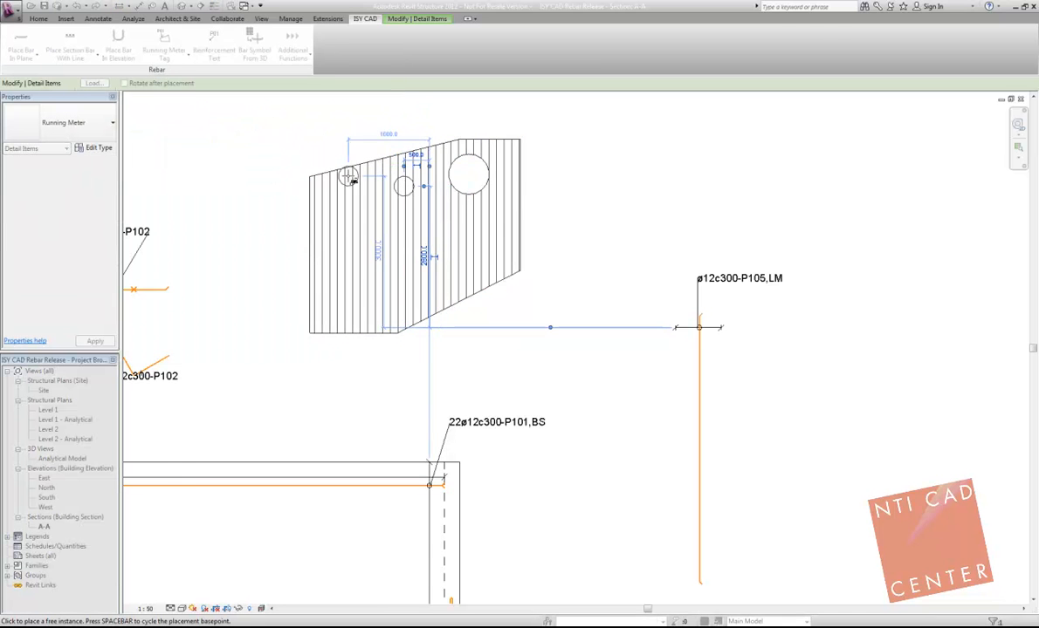
pyautogui.click(422, 189)
pyautogui.moveTo(422, 192); pyautogui.dragTo(407, 121)
pyautogui.press('Escape')
# Step: Set up a reinforcement text with new bar mark P107, diameter 20 mm and shape code 44 - NS 4 knekk utover
pyautogui.scroll(-2, 395, 179)
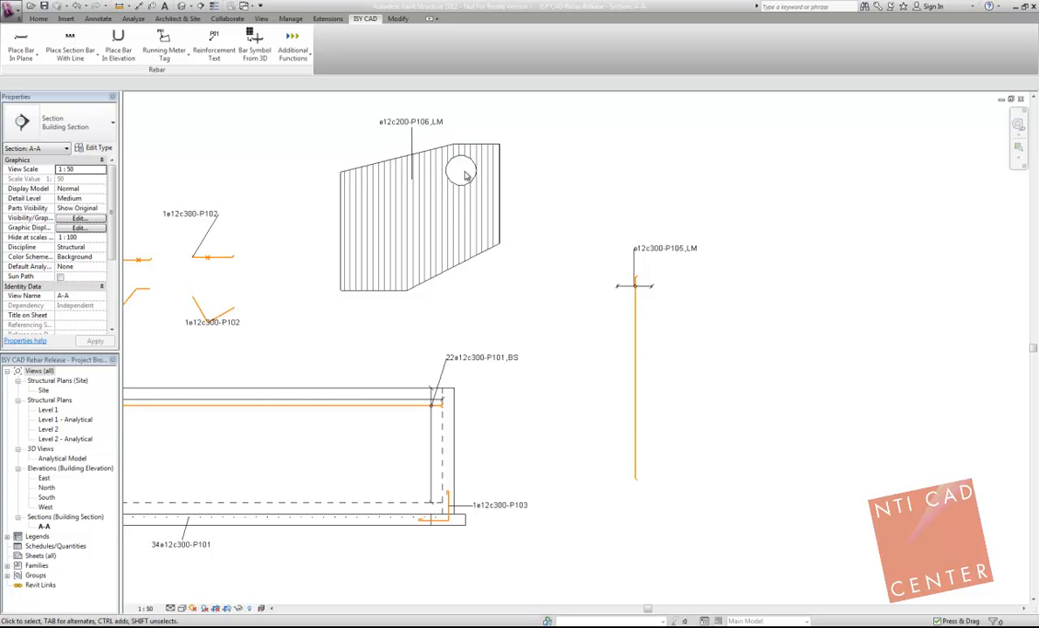
pyautogui.scroll(-2, 467, 176)
pyautogui.scroll(-1, 476, 187)
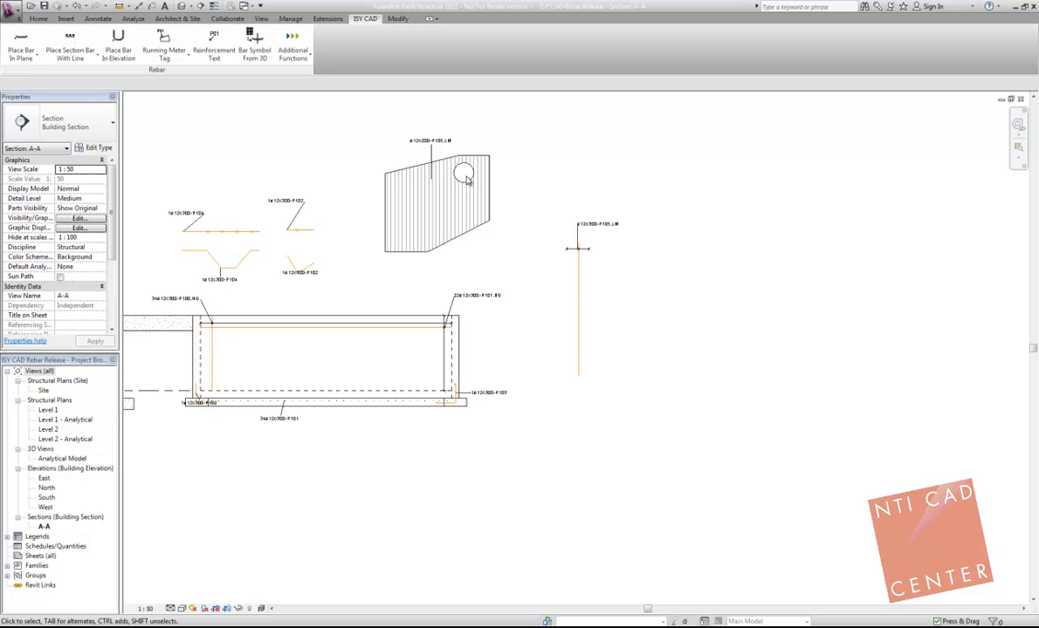
pyautogui.moveTo(232, 181); pyautogui.dragTo(305, 163, button='middle')
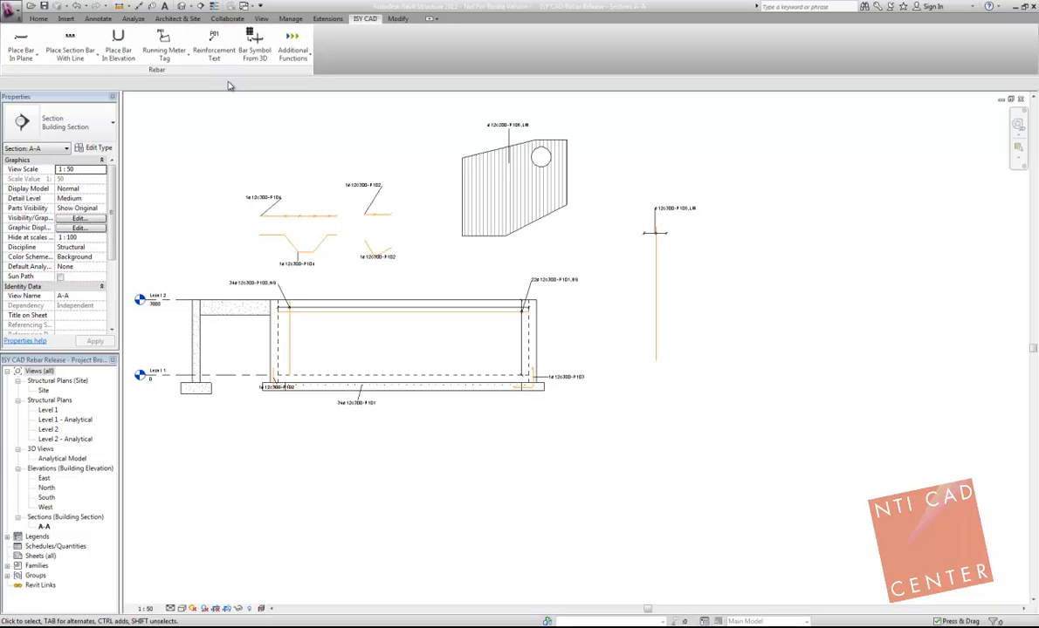
pyautogui.click(212, 43)
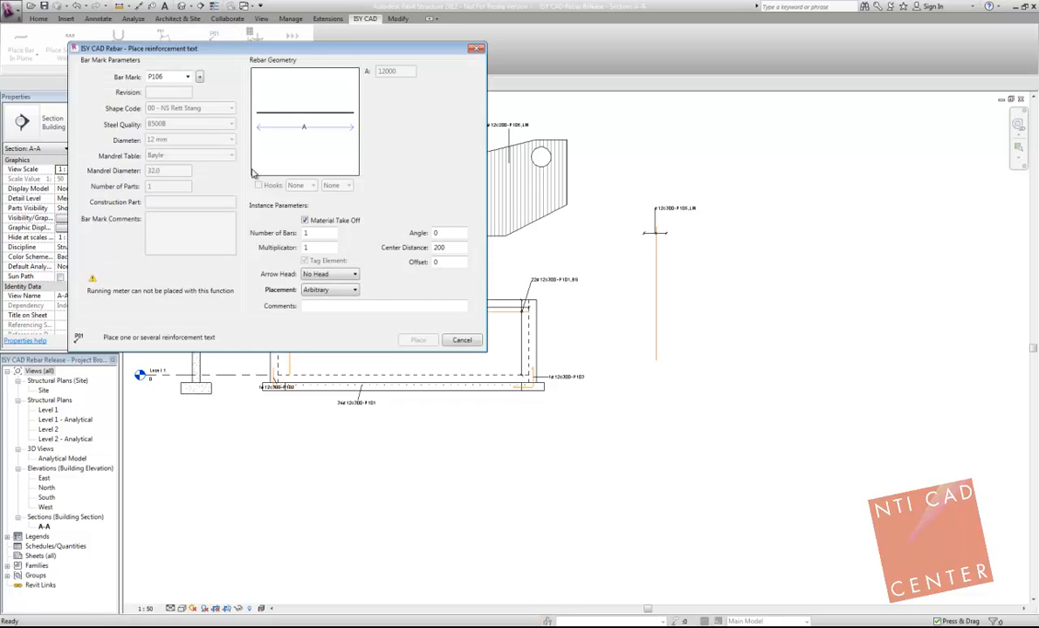
pyautogui.click(199, 77)
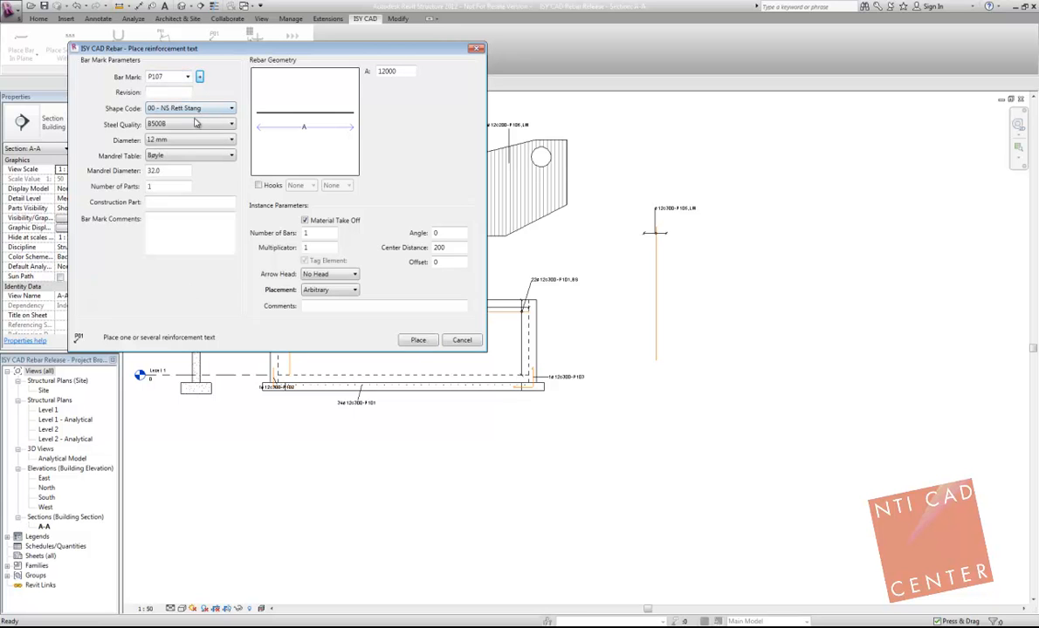
pyautogui.click(190, 139)
pyautogui.click(170, 194)
pyautogui.click(196, 108)
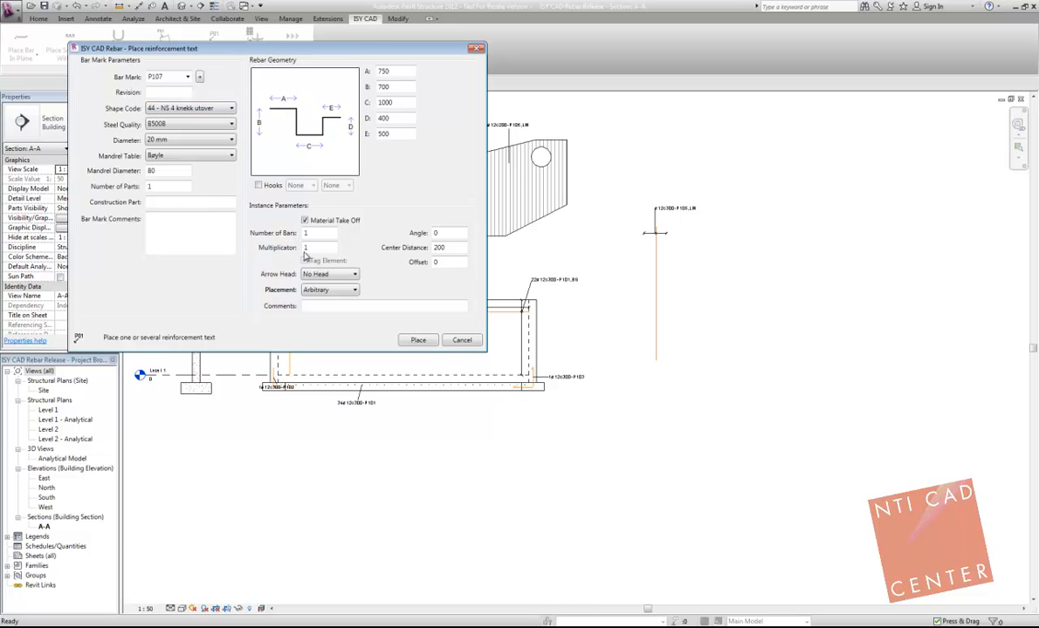
# Step: Place the P107 reinforcement text in the empty area above the P104 bars and move its tag up to extend the leader
pyautogui.click(418, 340)
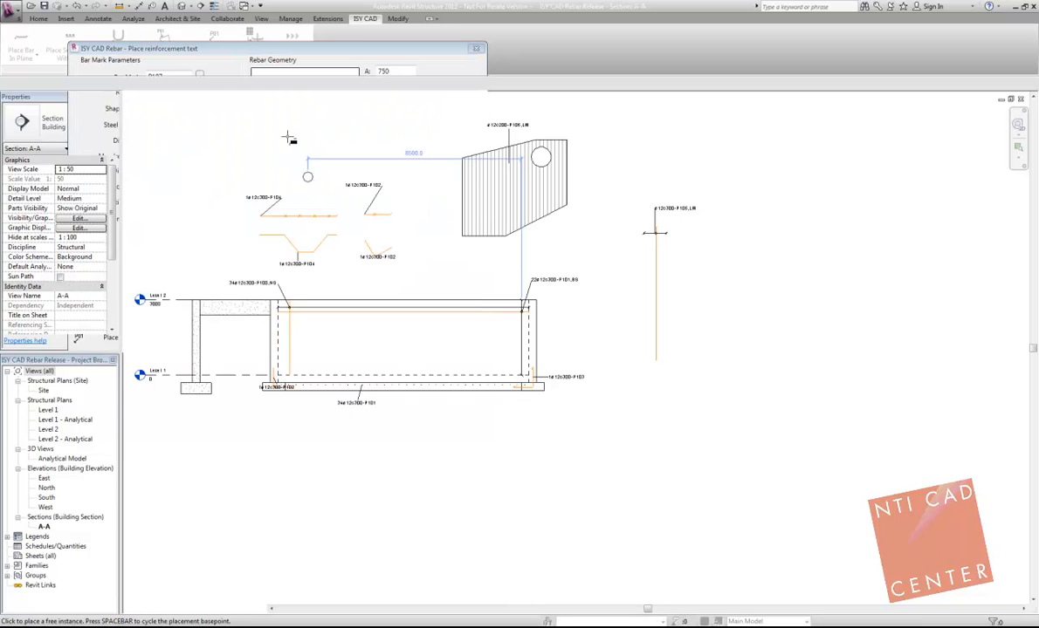
pyautogui.click(283, 133)
pyautogui.scroll(3, 286, 133)
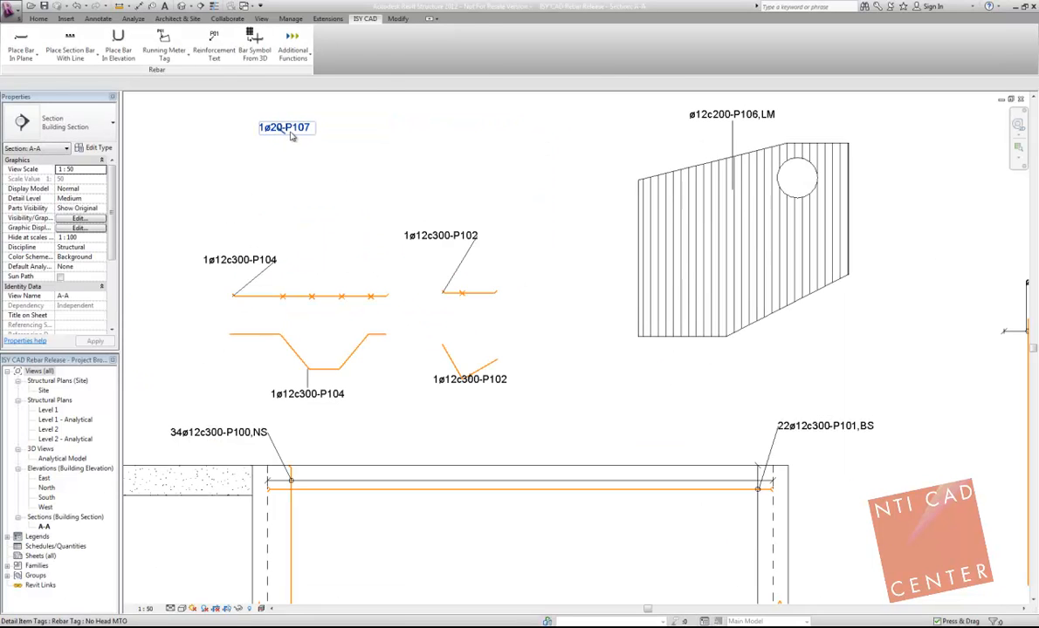
pyautogui.click(283, 138)
pyautogui.moveTo(283, 139); pyautogui.dragTo(281, 110)
pyautogui.moveTo(308, 96); pyautogui.dragTo(315, 131, button='middle')
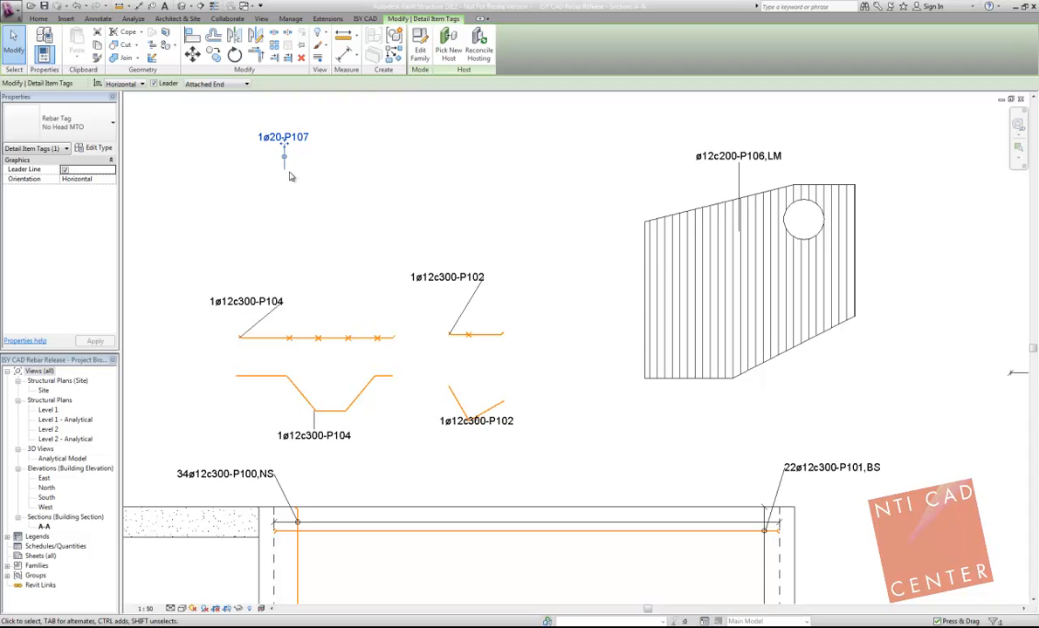
pyautogui.click(345, 160)
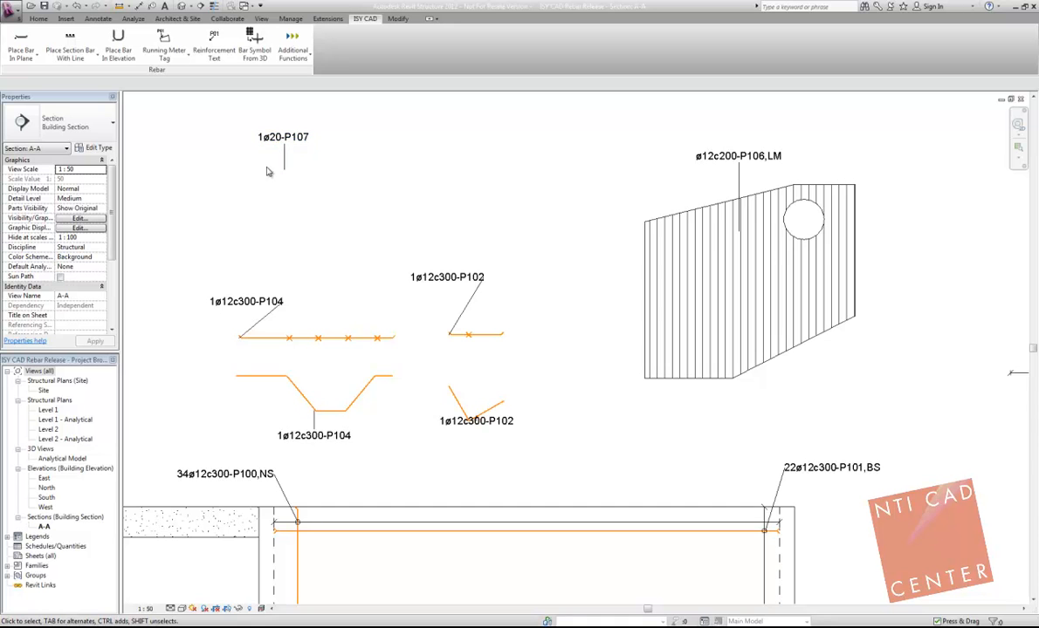
# Step: Draw a curved detail line in the Thin Lines style through the P107 leader end, continuing it with a second segment above the P102 tag
pyautogui.scroll(-1, 269, 172)
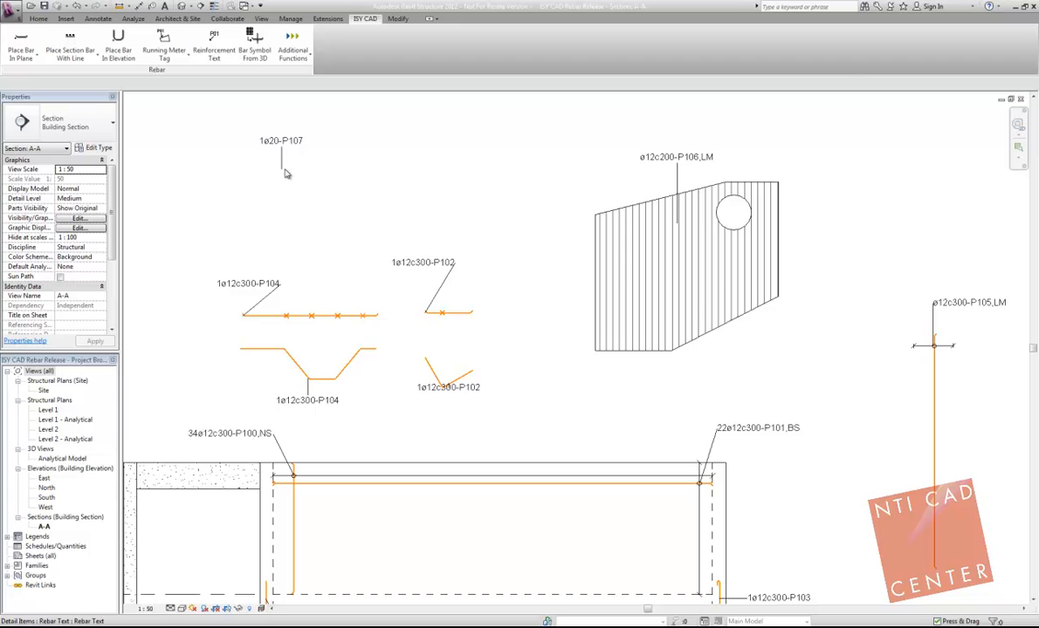
pyautogui.click(96, 18)
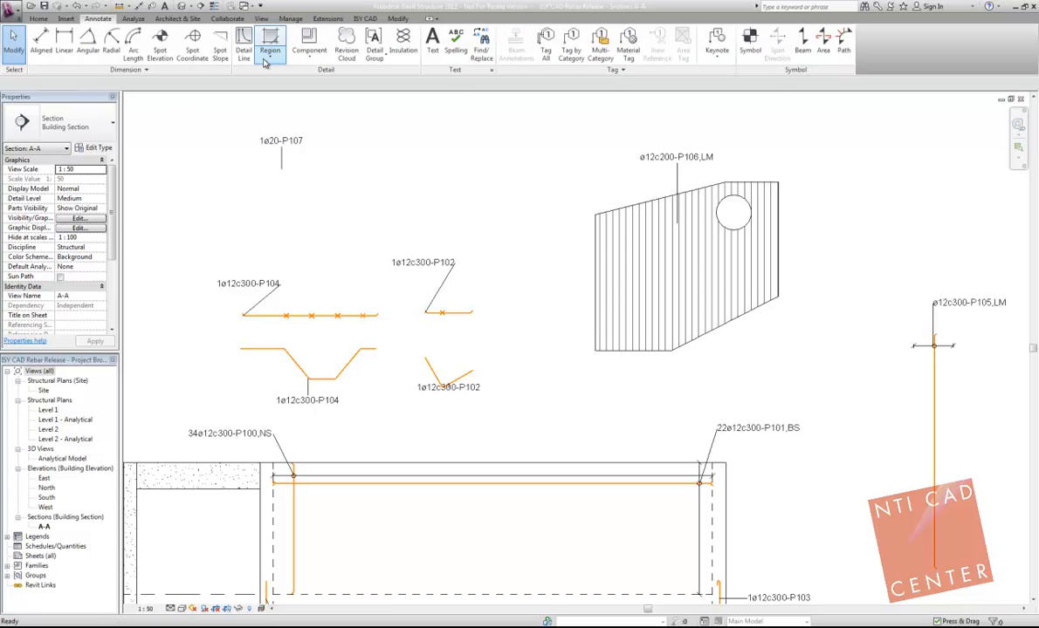
pyautogui.click(230, 40)
pyautogui.click(416, 45)
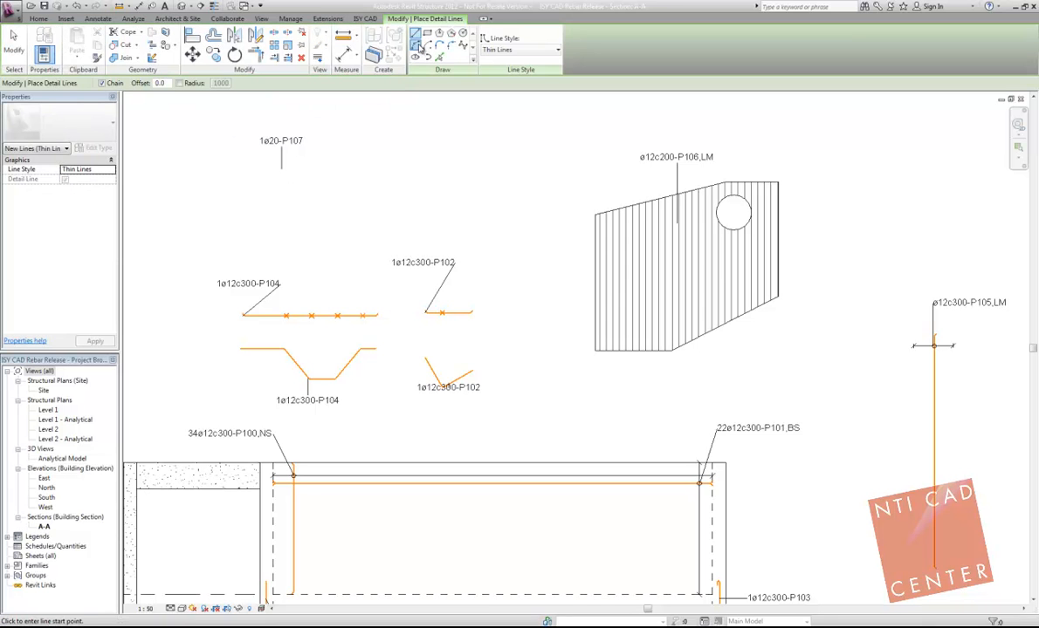
pyautogui.click(238, 184)
pyautogui.click(382, 172)
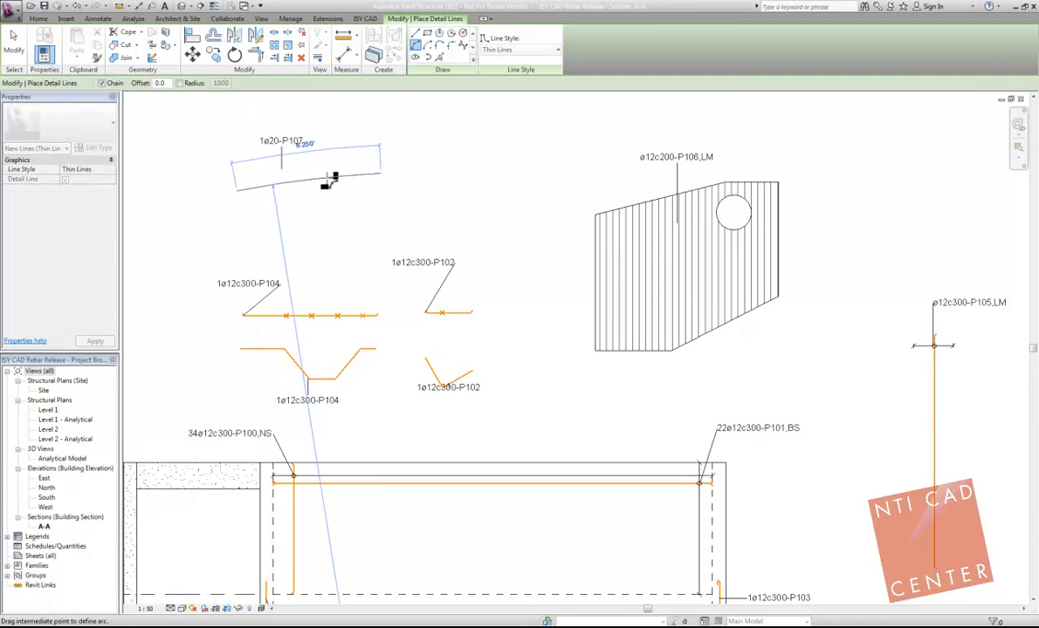
pyautogui.click(282, 169)
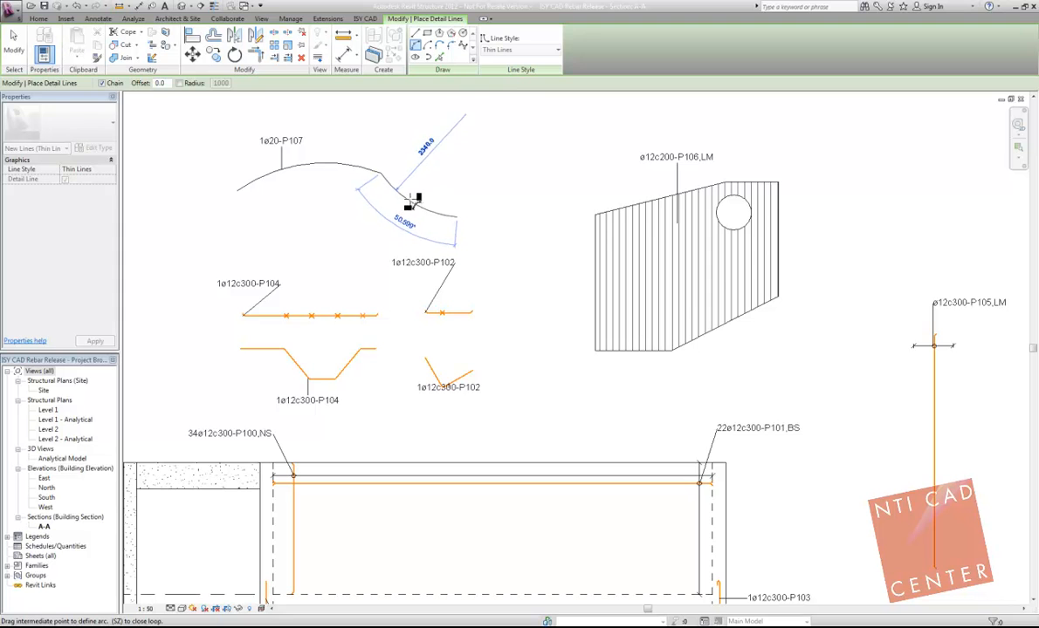
pyautogui.press('Escape')
pyautogui.press('Escape')
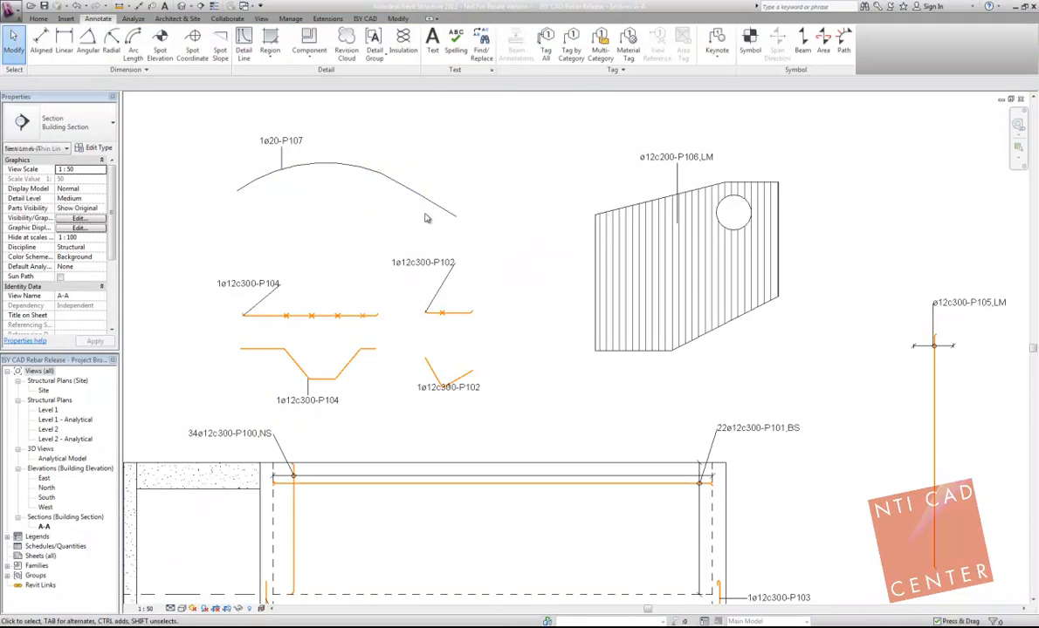
pyautogui.scroll(2, 376, 173)
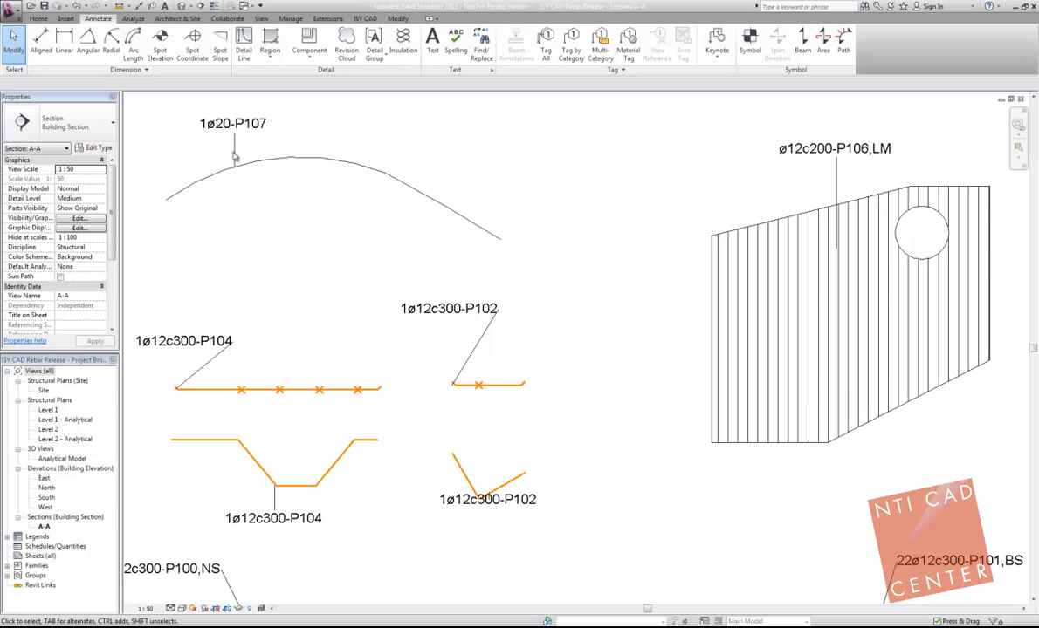
pyautogui.scroll(-1, 211, 157)
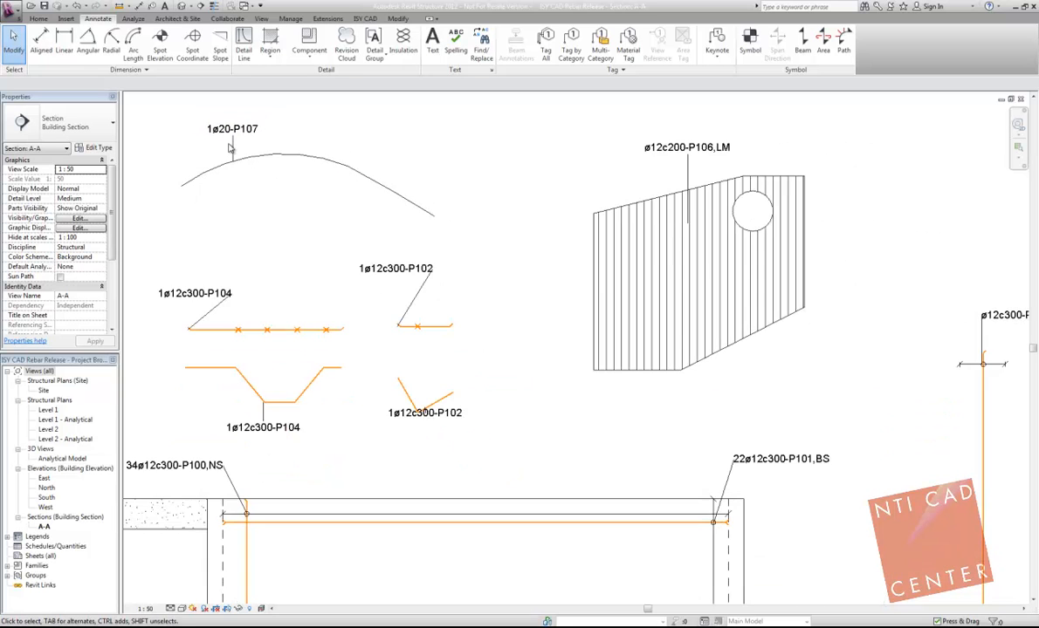
pyautogui.scroll(-3, 262, 159)
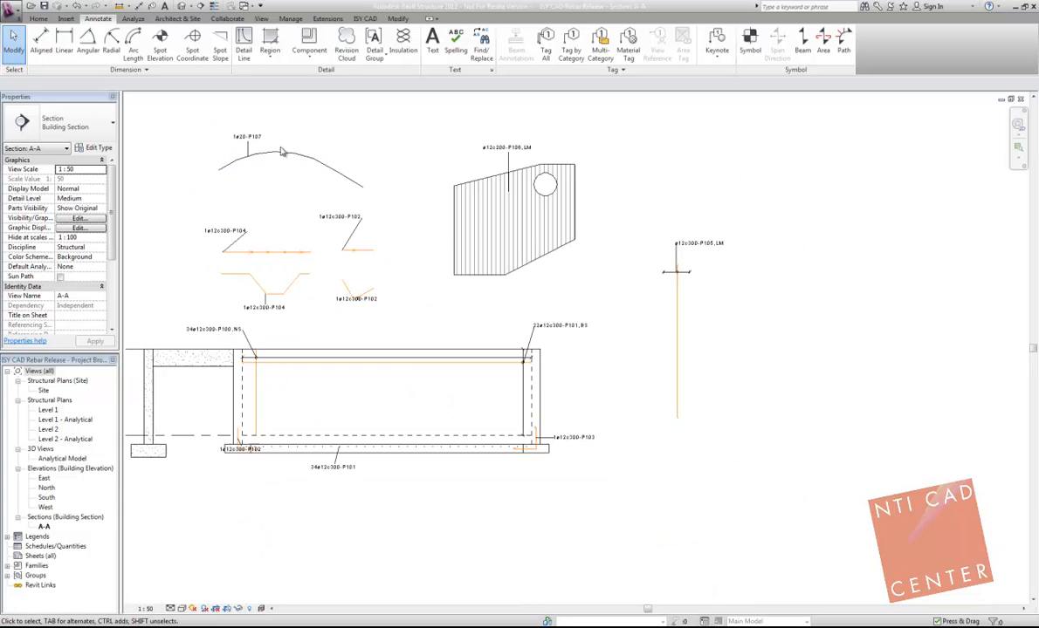
pyautogui.click(364, 18)
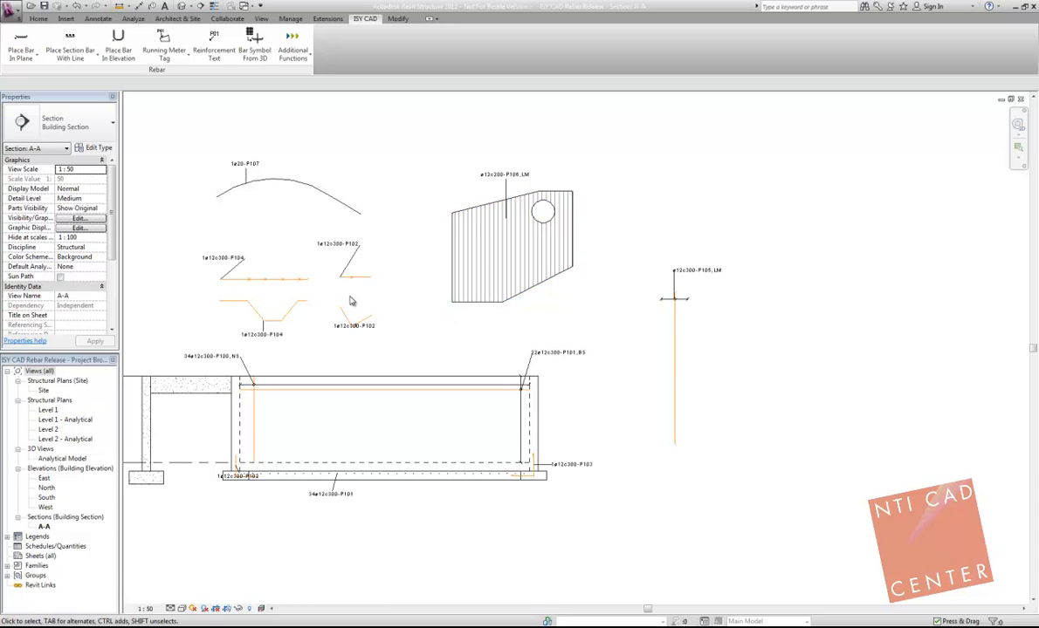
pyautogui.moveTo(440, 283); pyautogui.dragTo(589, 259, button='middle')
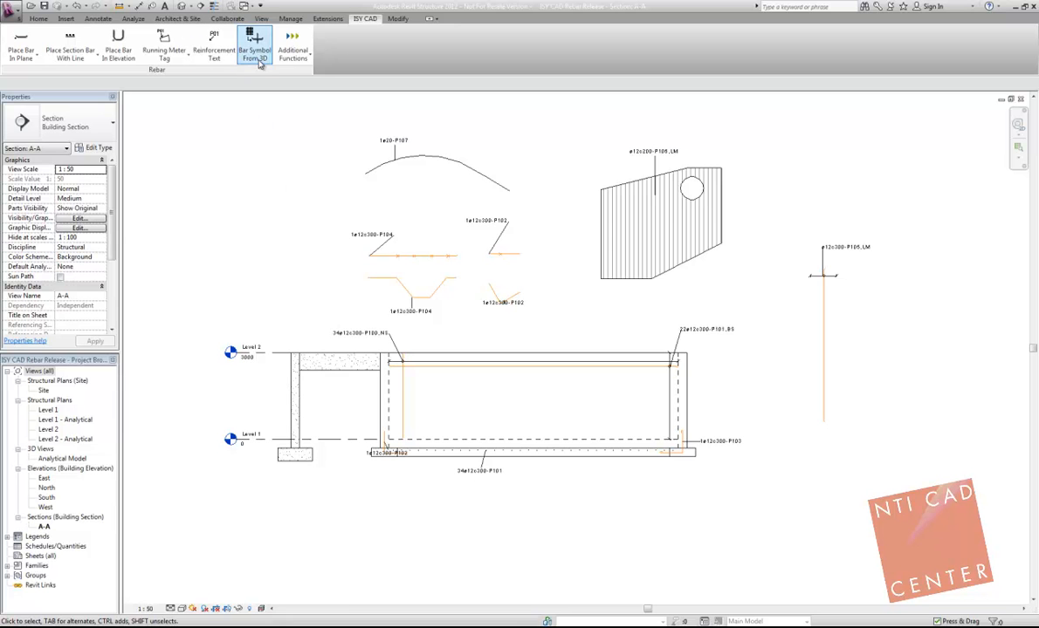
# Step: Switch to the structural plan of the ISY CAD Rebar Release 3D project and view the available Revit Extensions reinforcement tools
pyautogui.hotkey('ctrl', 'Tab')
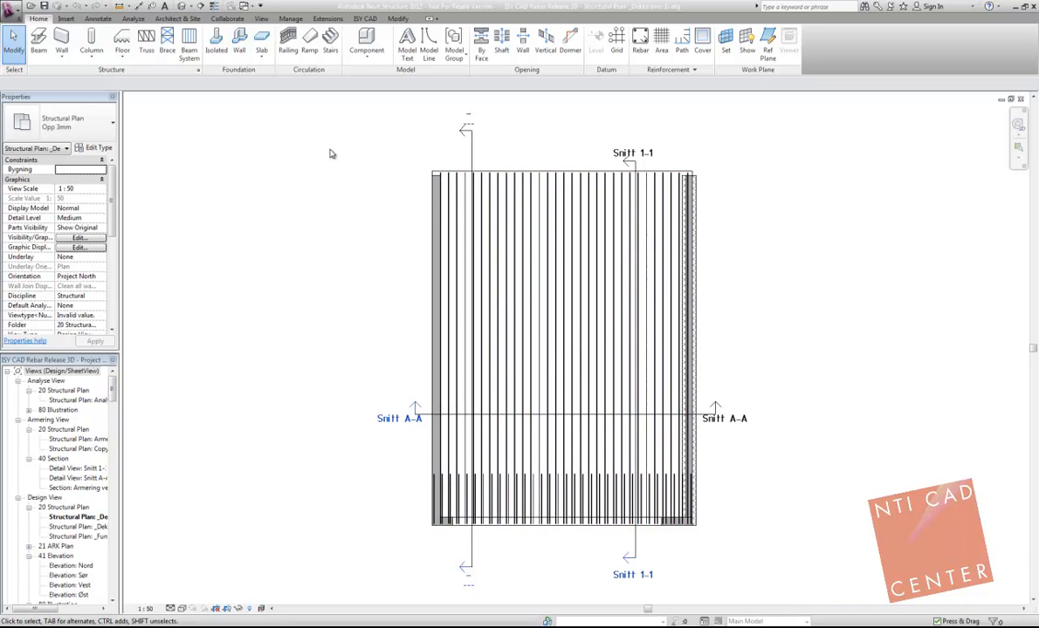
pyautogui.click(327, 18)
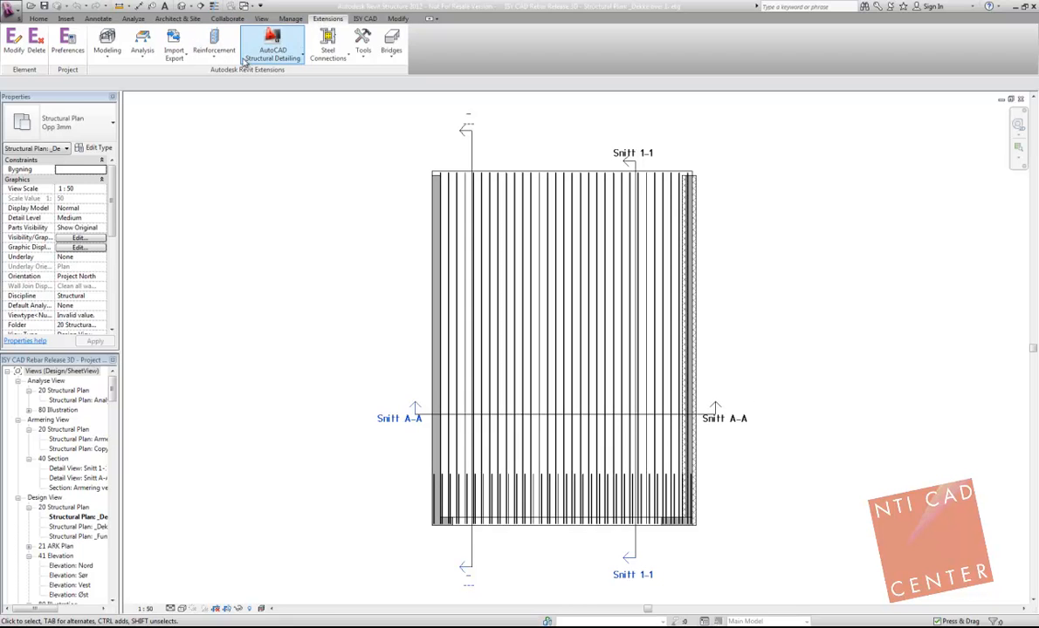
pyautogui.click(225, 66)
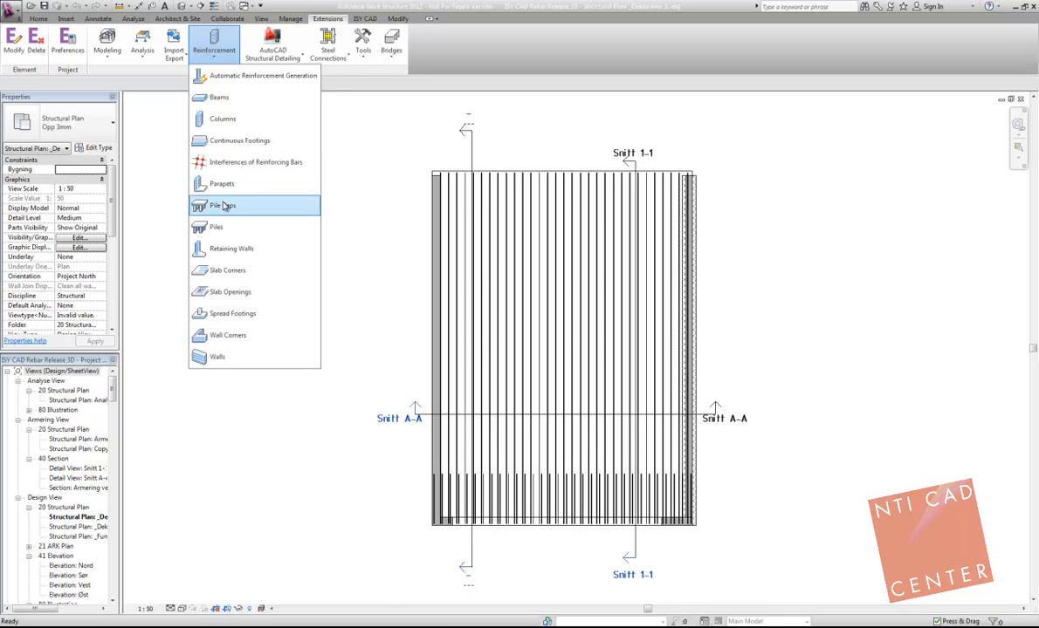
pyautogui.click(390, 128)
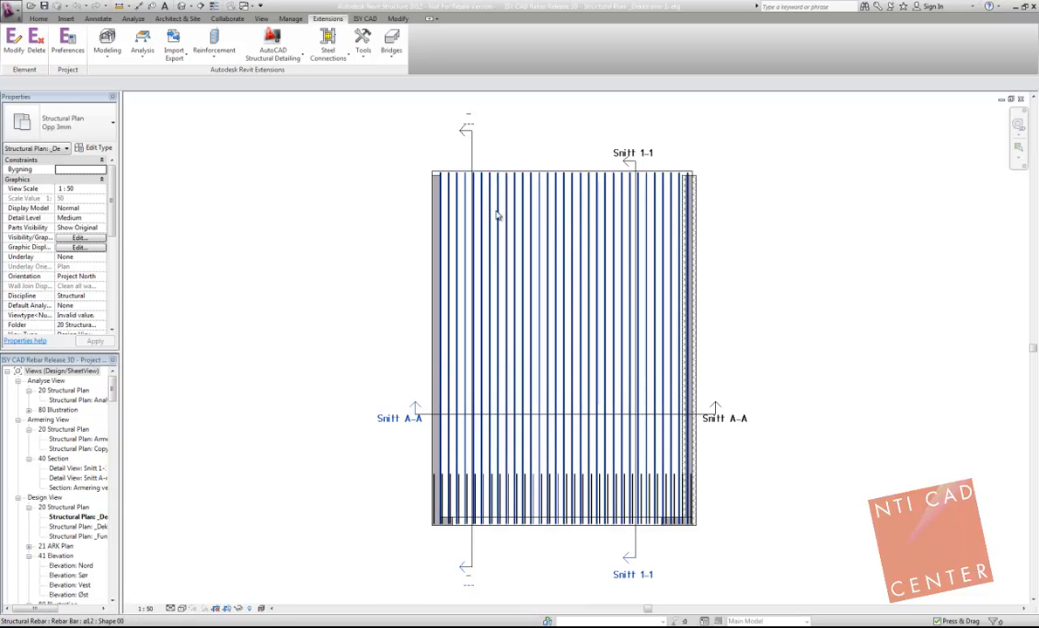
# Step: Create tagged bar symbols from the two 3D rebar sets in the plan with Upper placement, and select the bar line of the full-height set
pyautogui.click(500, 208)
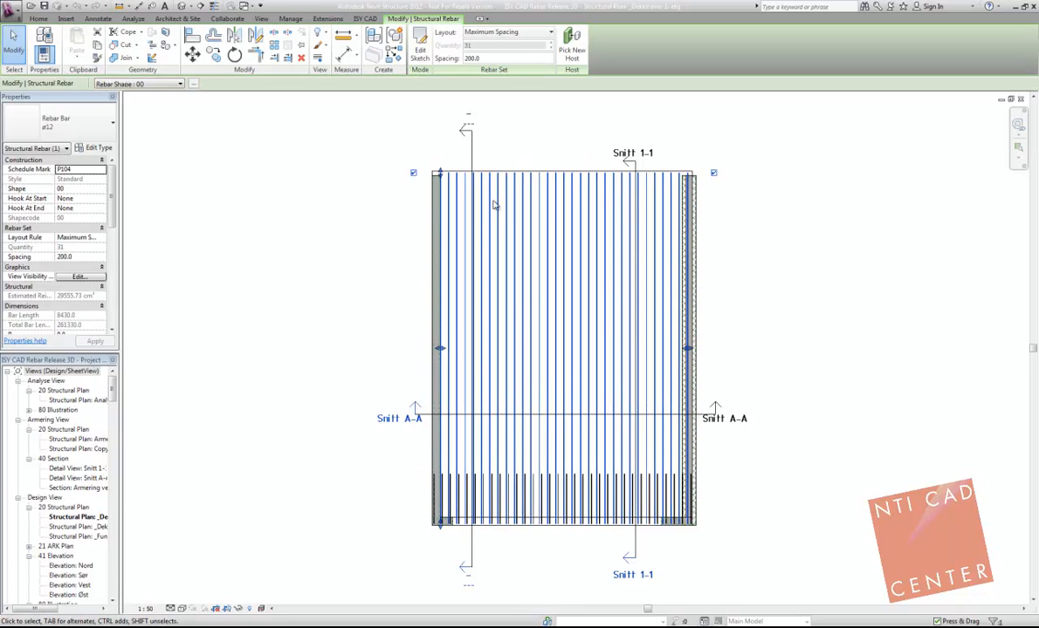
pyautogui.keyDown('ctrl'); pyautogui.click(494, 490); pyautogui.keyUp('ctrl')
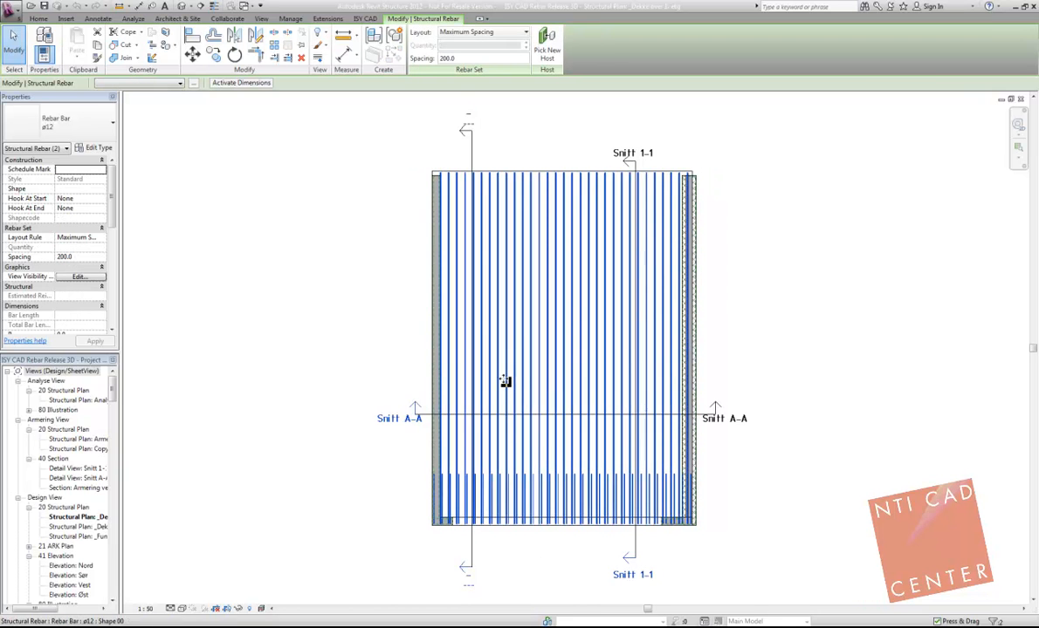
pyautogui.click(365, 18)
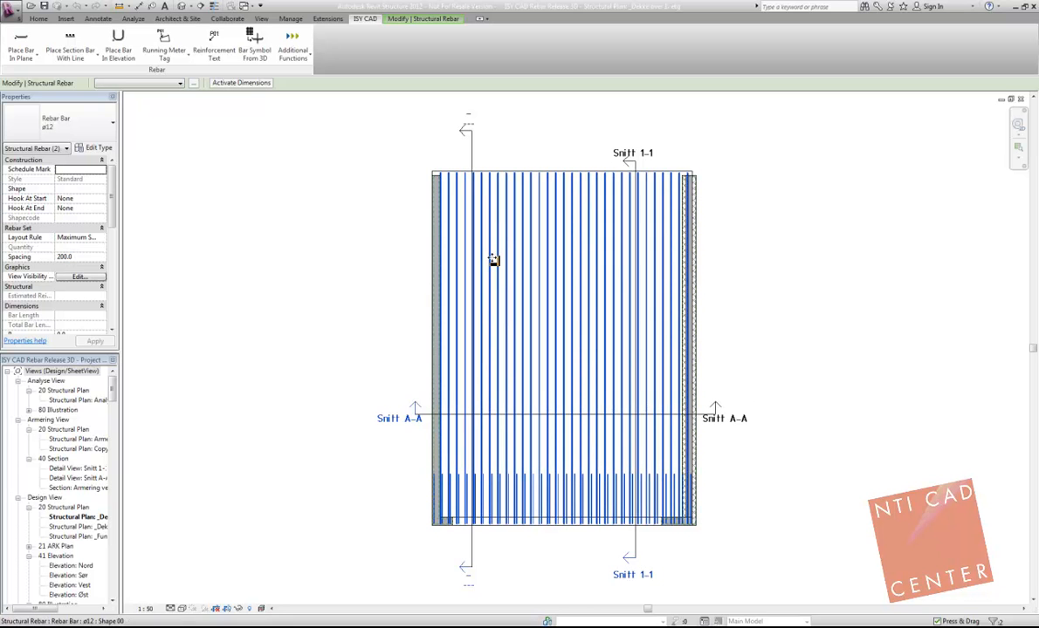
pyautogui.click(254, 46)
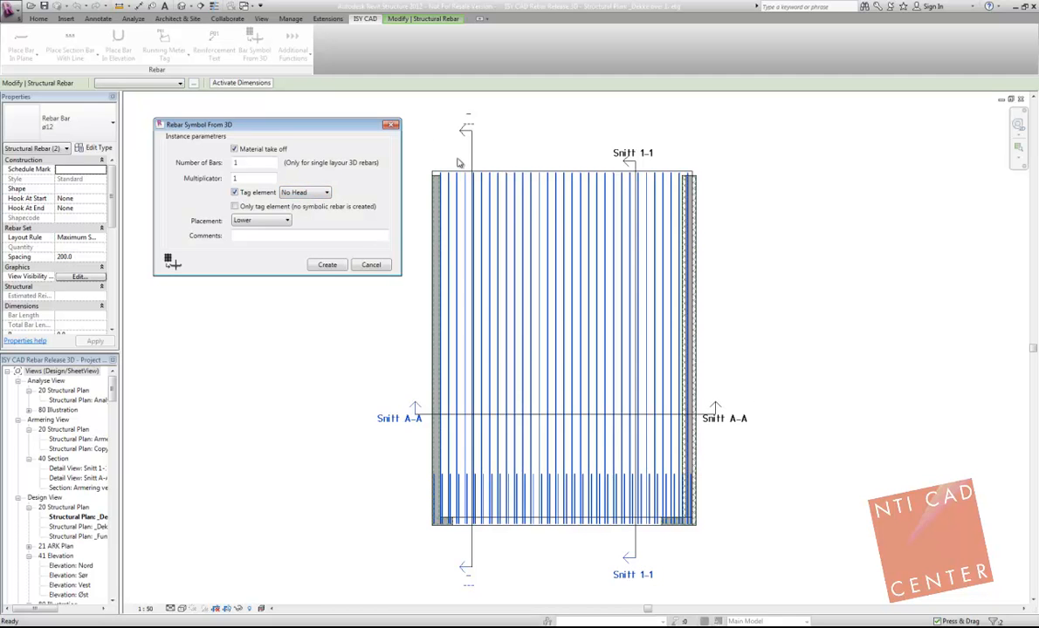
pyautogui.click(264, 241)
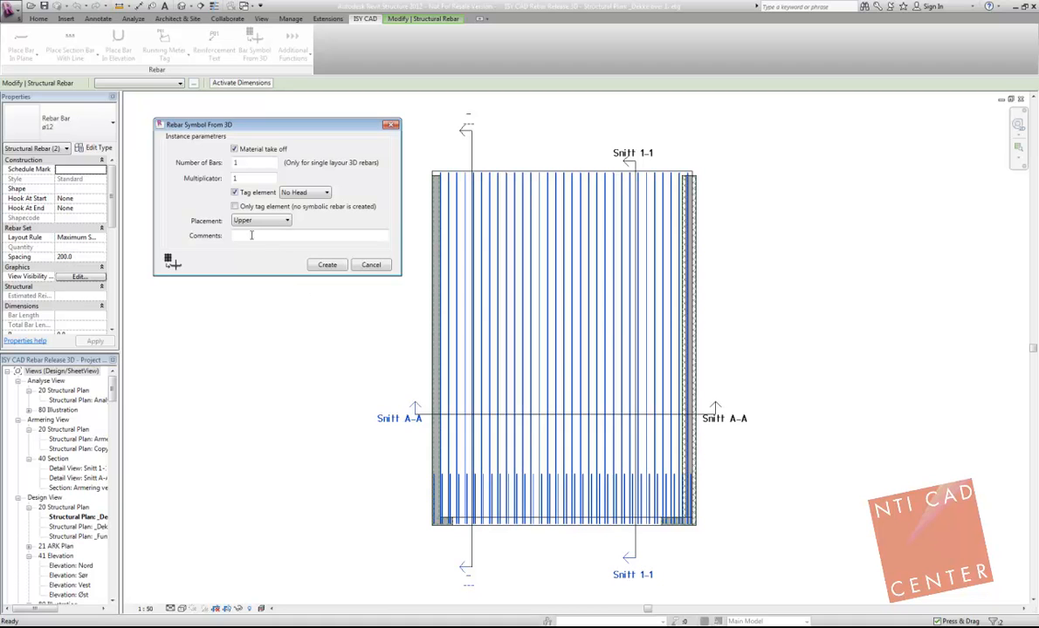
pyautogui.click(329, 266)
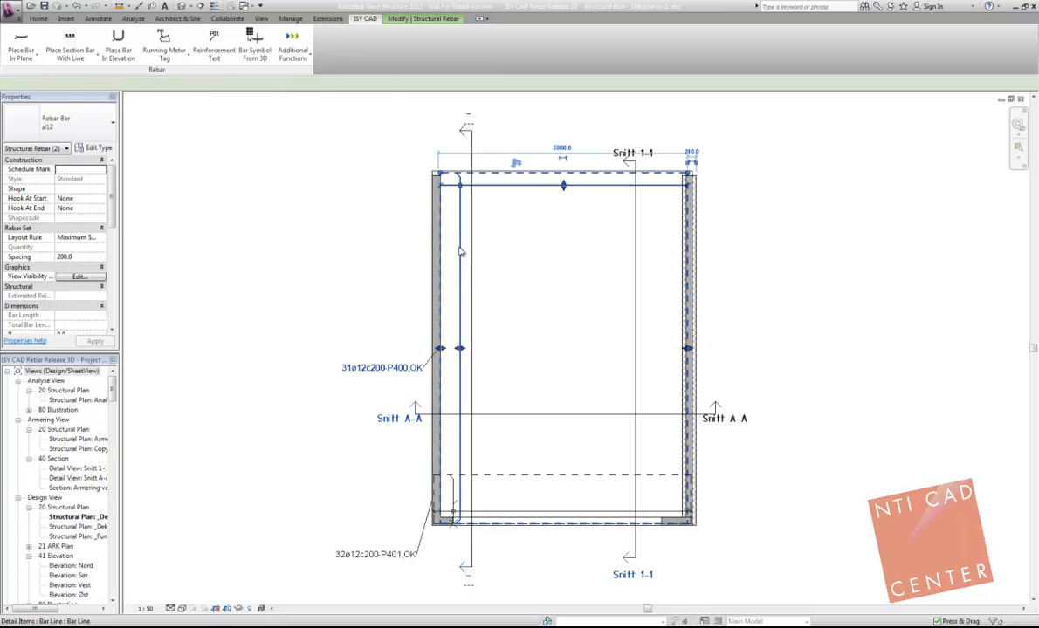
pyautogui.click(461, 251)
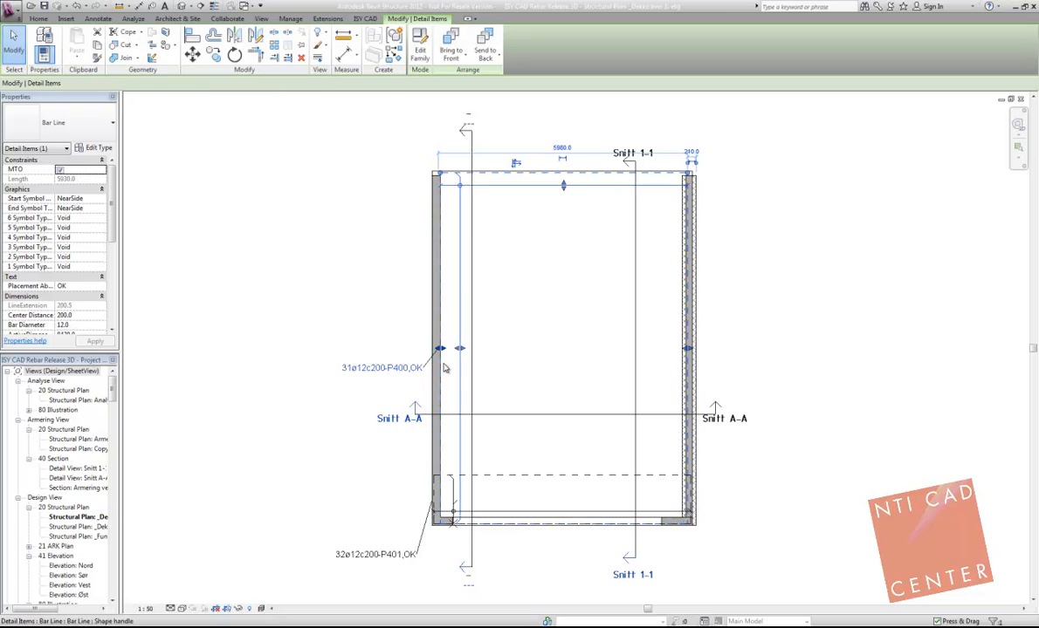
# Step: Clear the bar line selection, switch to sheet 7 of the ISY CAD Rebar Demo Bygg project and examine its roof reinforcement plan
pyautogui.click(391, 312)
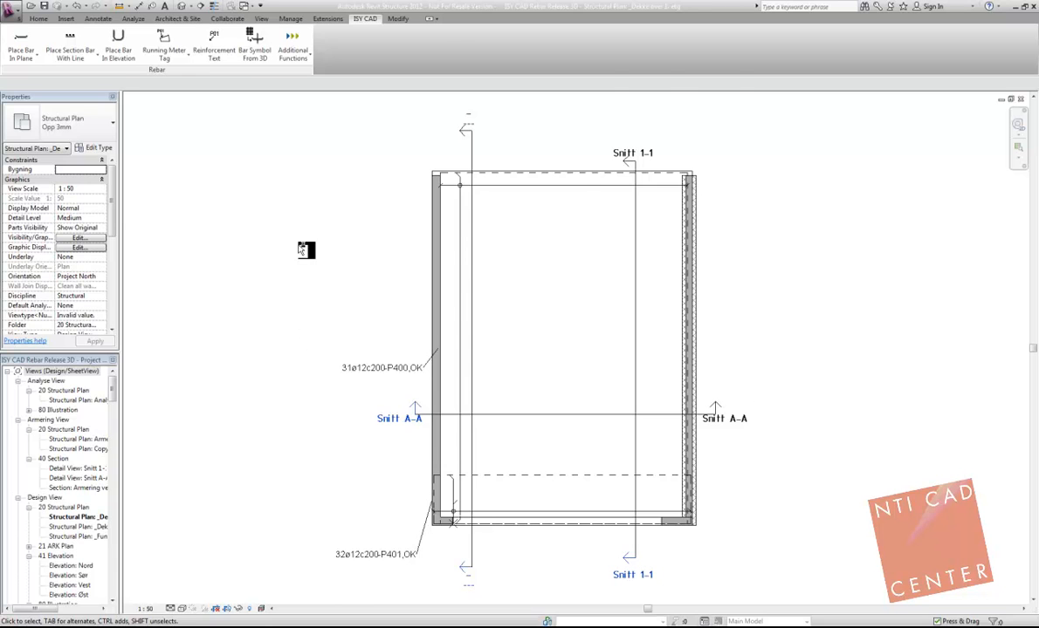
pyautogui.hotkey('ctrl', 'Tab')
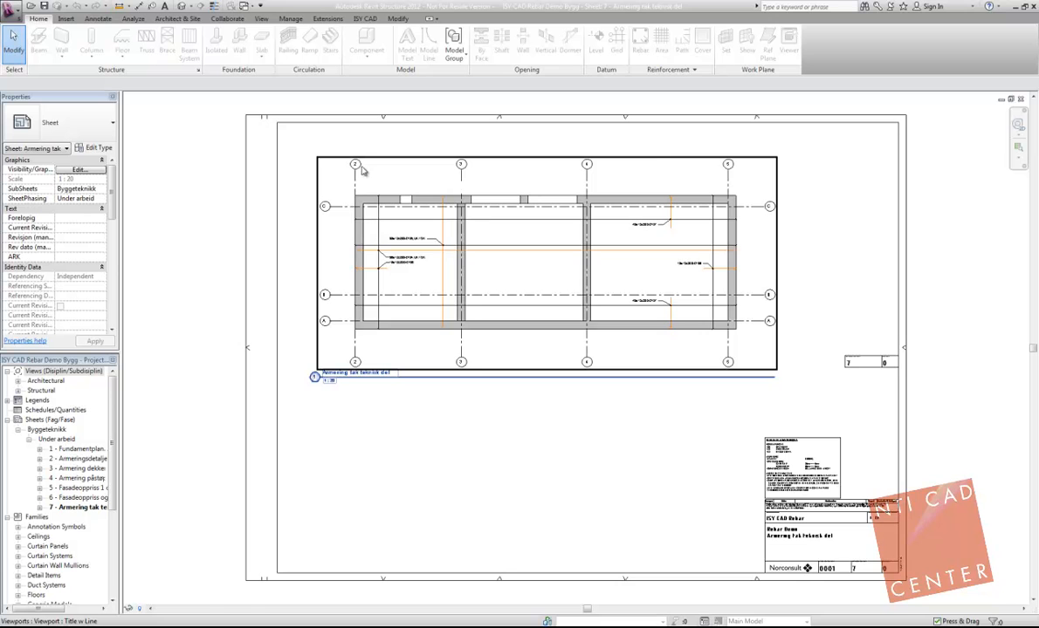
pyautogui.scroll(2, 363, 169)
pyautogui.scroll(1, 387, 181)
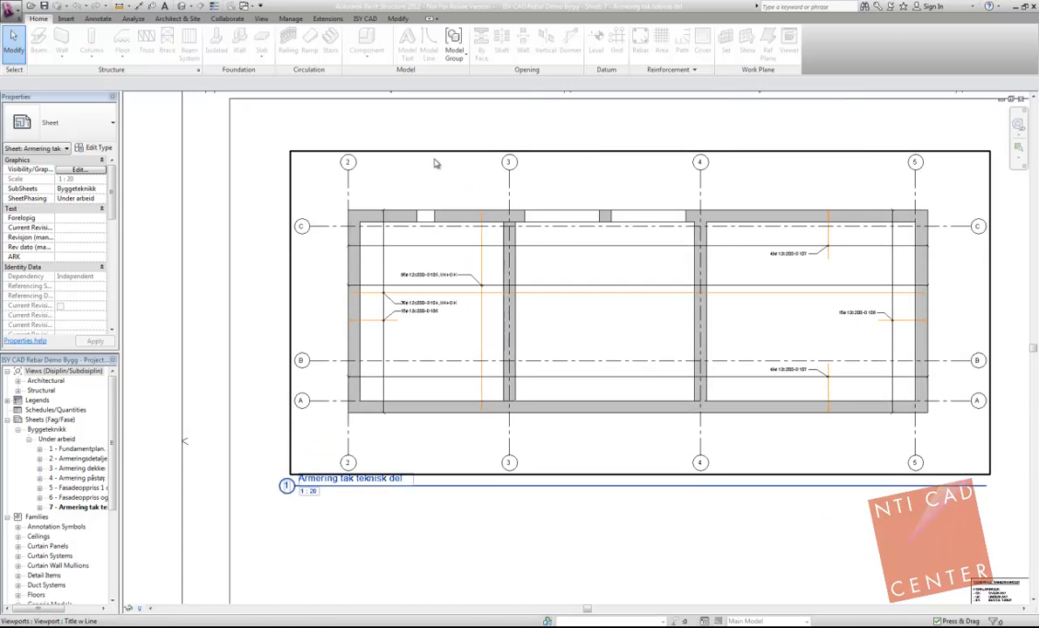
pyautogui.moveTo(442, 167); pyautogui.dragTo(397, 160, button='middle')
pyautogui.scroll(1, 339, 278)
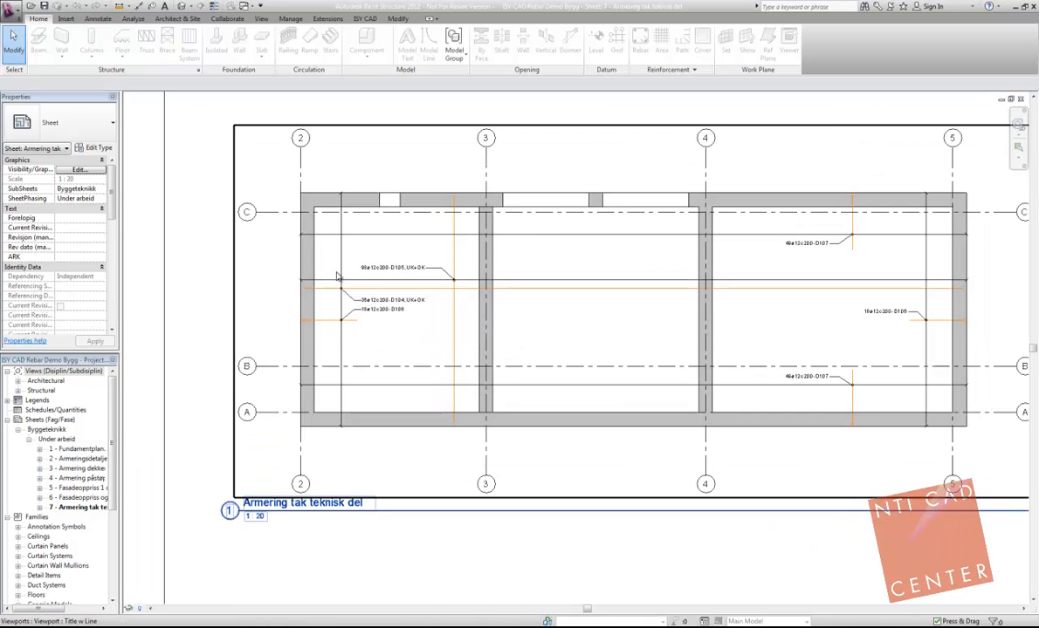
pyautogui.scroll(-1, 480, 225)
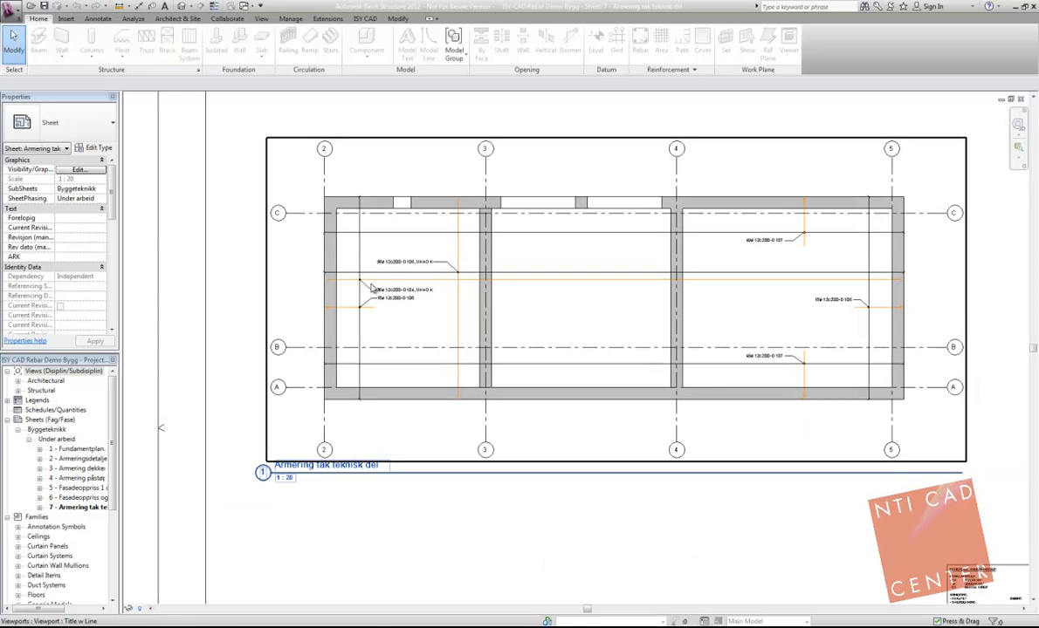
# Step: Open sheet 6 with the reinforcement sections and examine the bar symbols and tags in Snitt 3-3
pyautogui.doubleClick(82, 500)
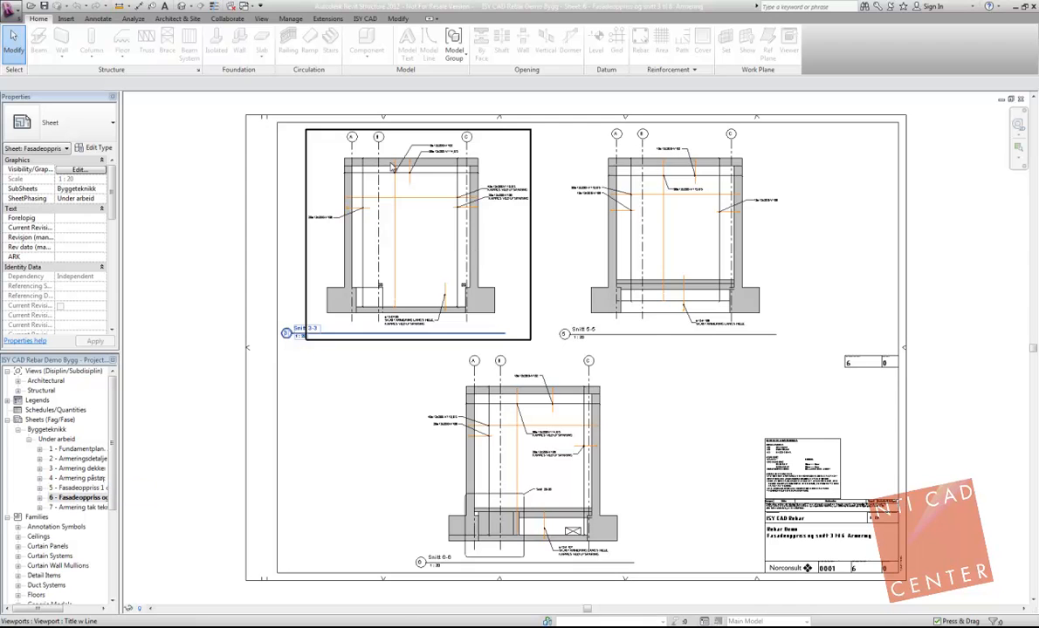
pyautogui.scroll(3, 353, 162)
pyautogui.scroll(2, 432, 181)
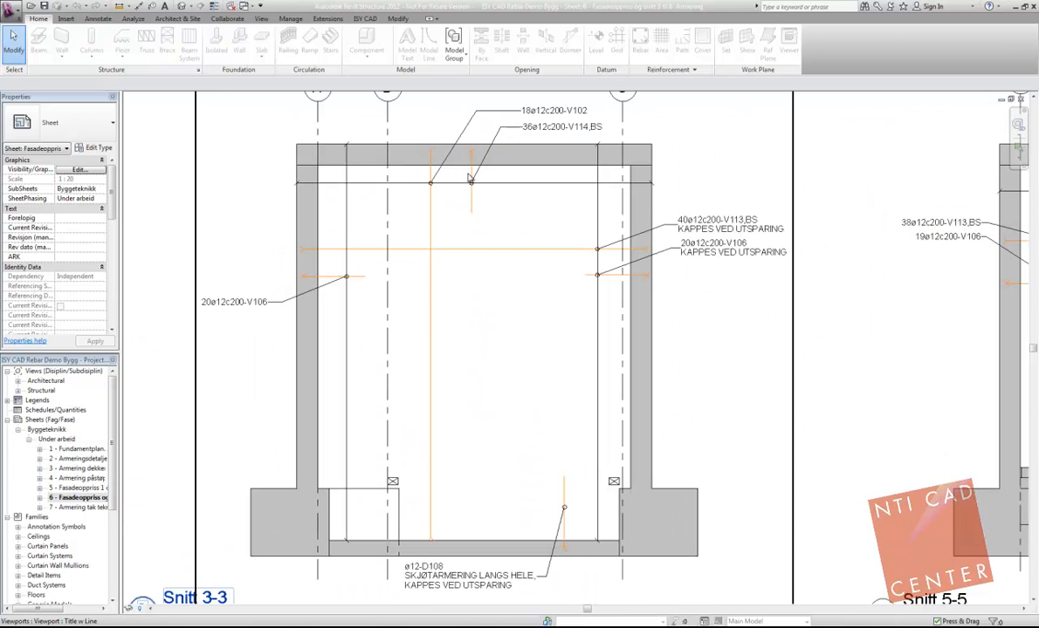
# Step: Open sheet 5, Fasadeoppriss 1 og 2 Armering, and examine the reinforcement around the openings in both elevations
pyautogui.doubleClick(75, 488)
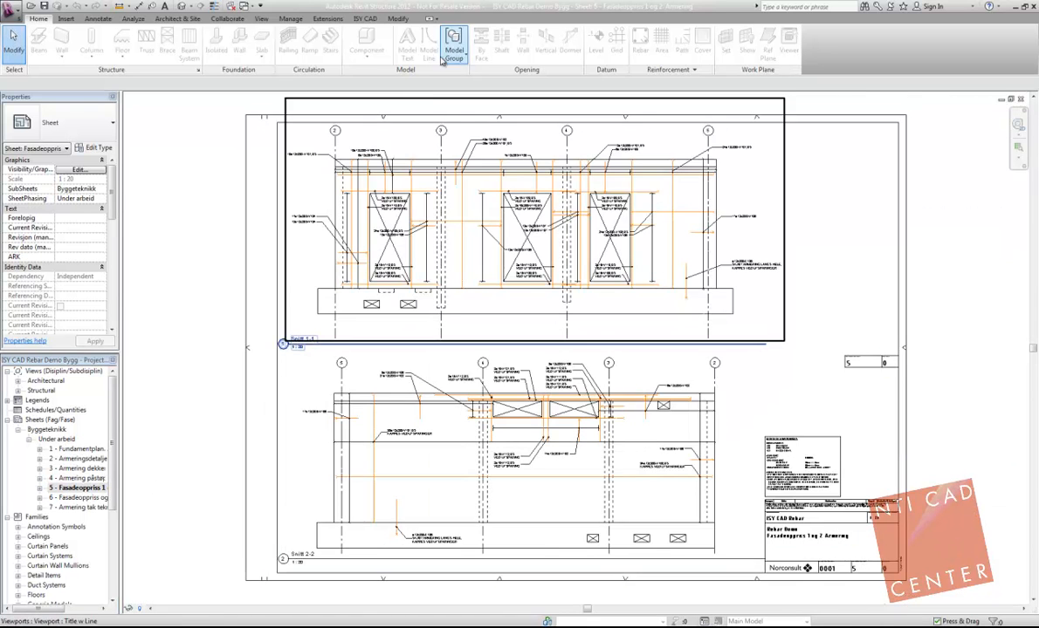
pyautogui.scroll(4, 411, 154)
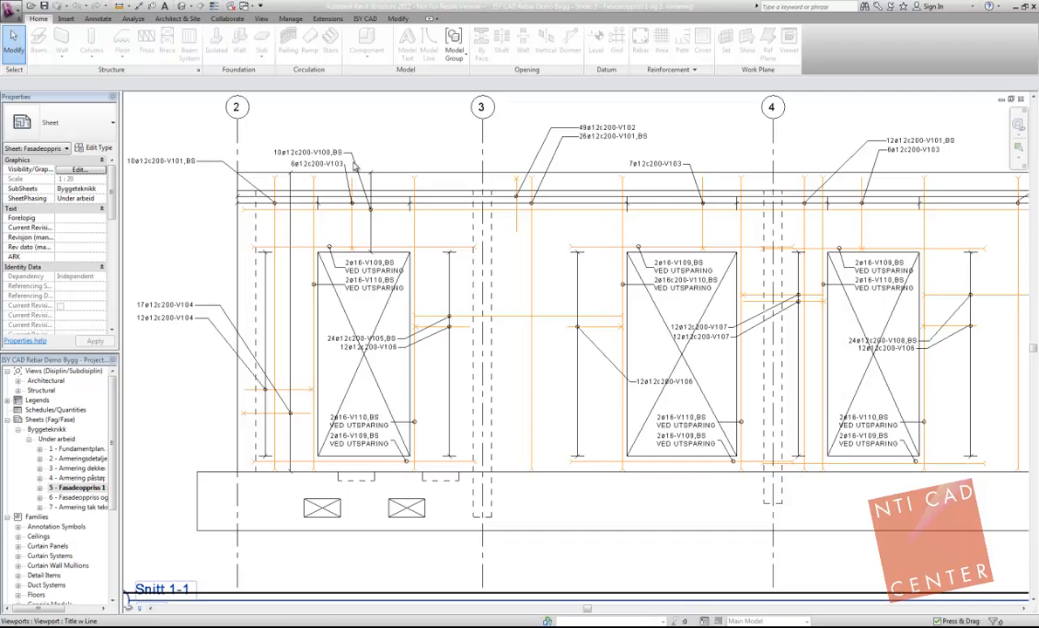
pyautogui.scroll(-4, 354, 166)
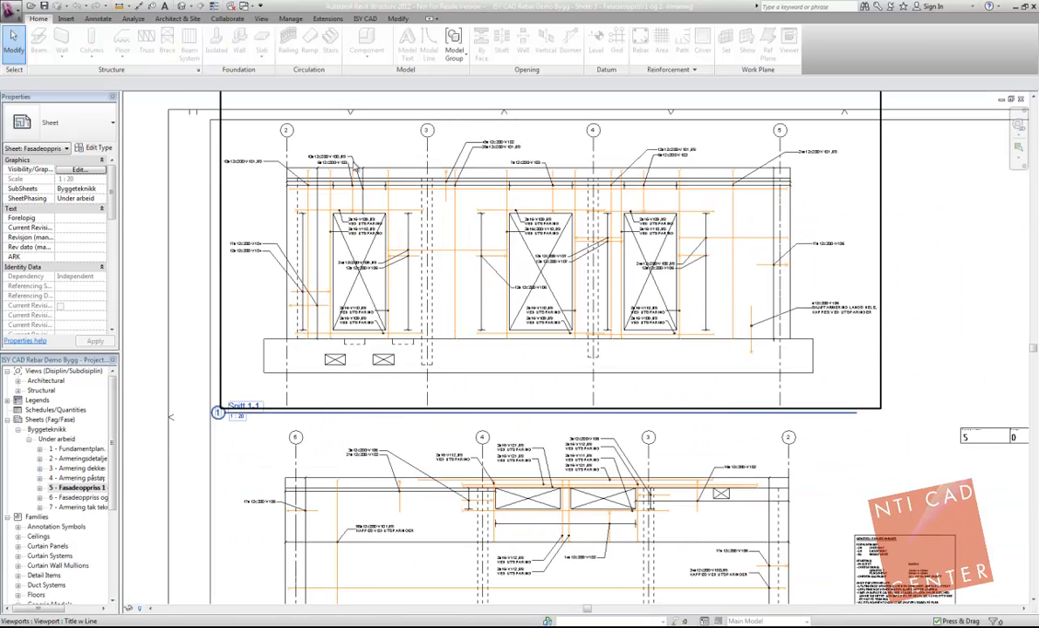
pyautogui.scroll(-1, 354, 166)
pyautogui.click(517, 458)
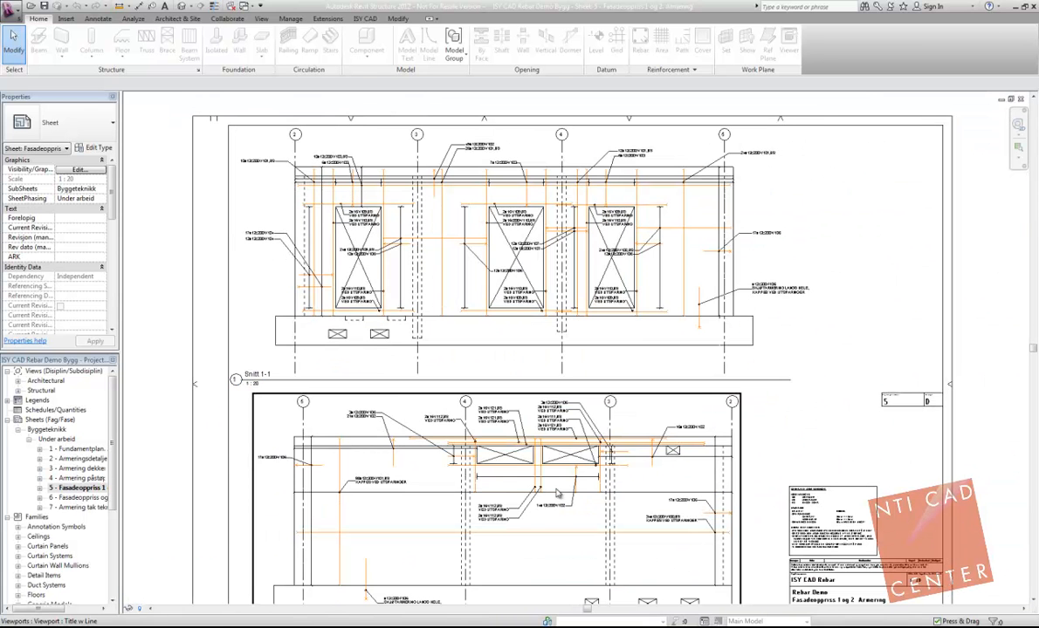
pyautogui.scroll(5, 514, 460)
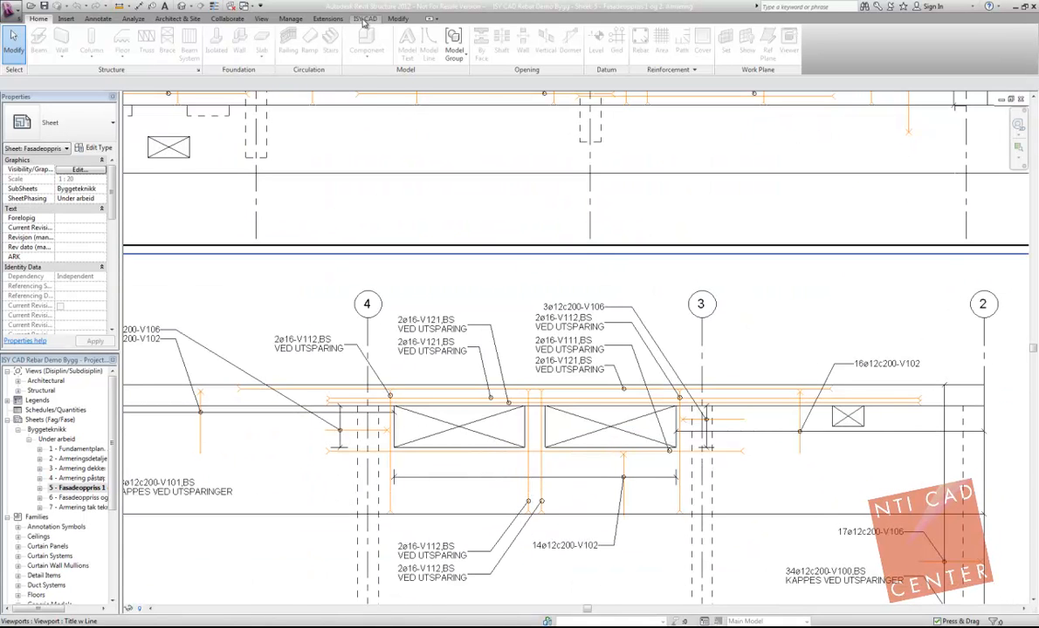
# Step: View the Administrate Bar Marks functions and the Revise bar mark parameters, closing them without changing any bar mark
pyautogui.click(365, 18)
pyautogui.click(310, 54)
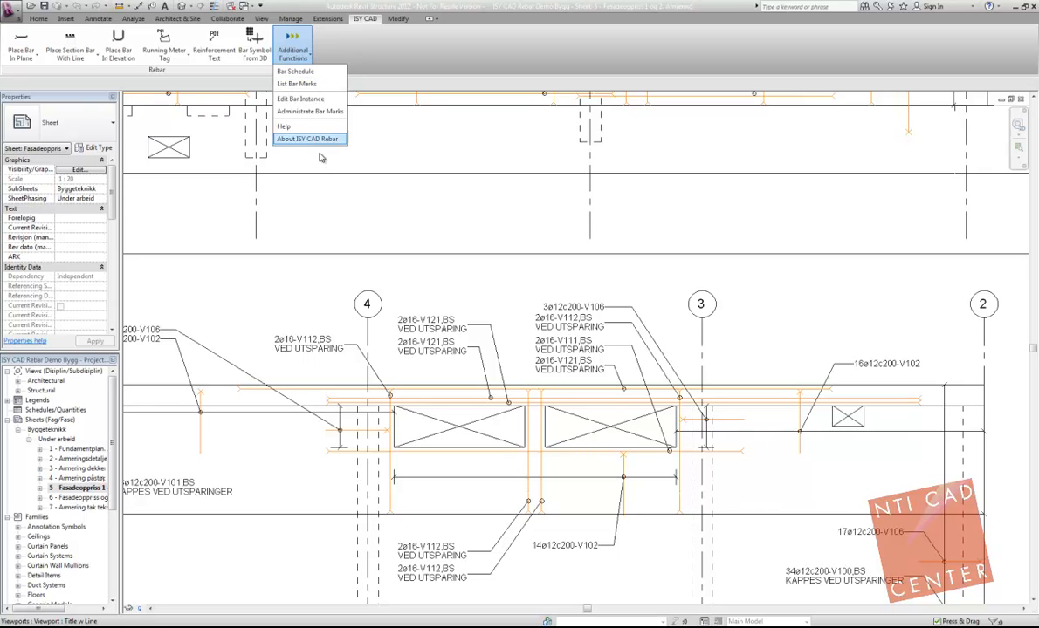
pyautogui.click(310, 111)
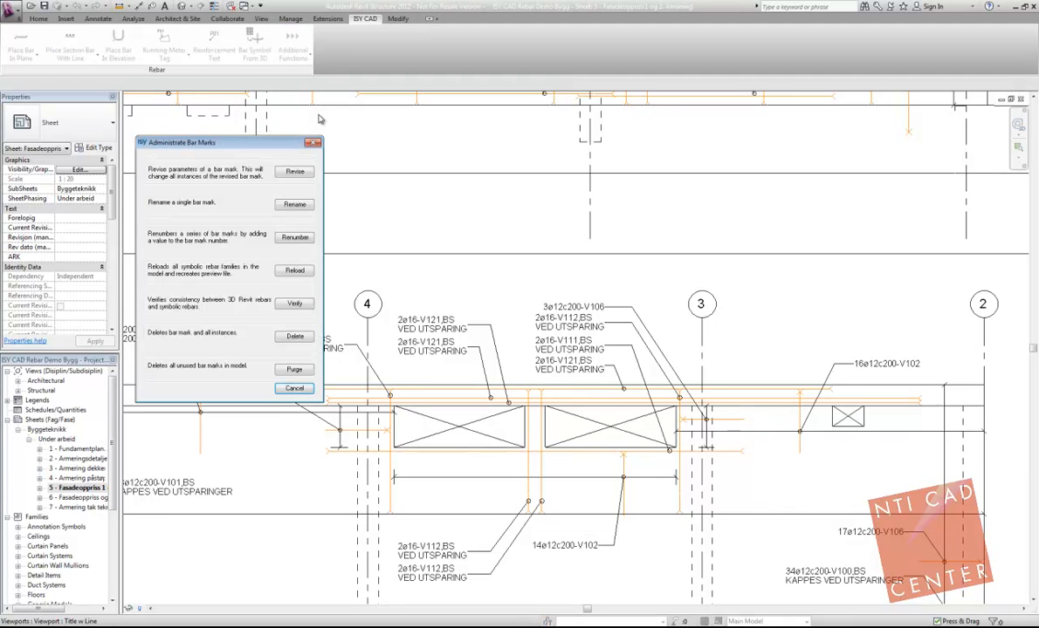
pyautogui.click(295, 174)
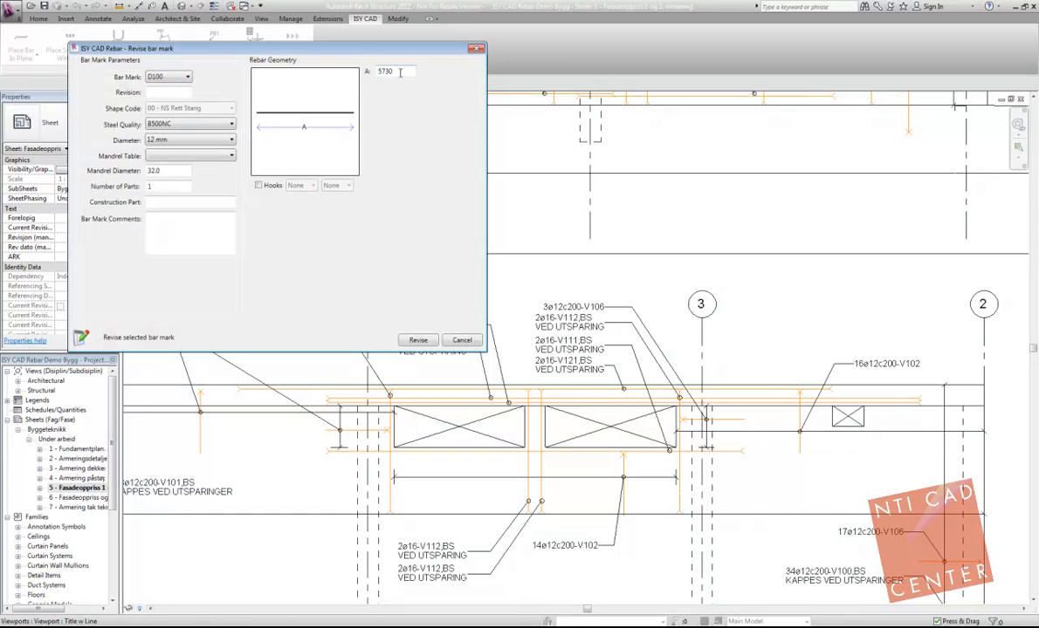
pyautogui.click(479, 51)
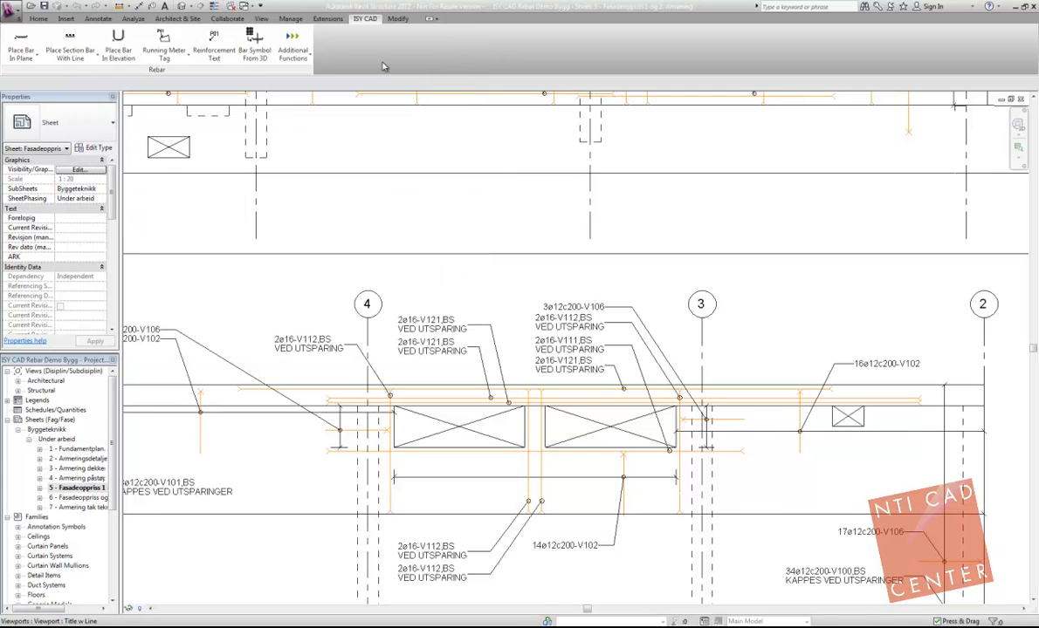
# Step: Start a bar schedule, review the available output file formats and keep PDF as the format
pyautogui.click(301, 57)
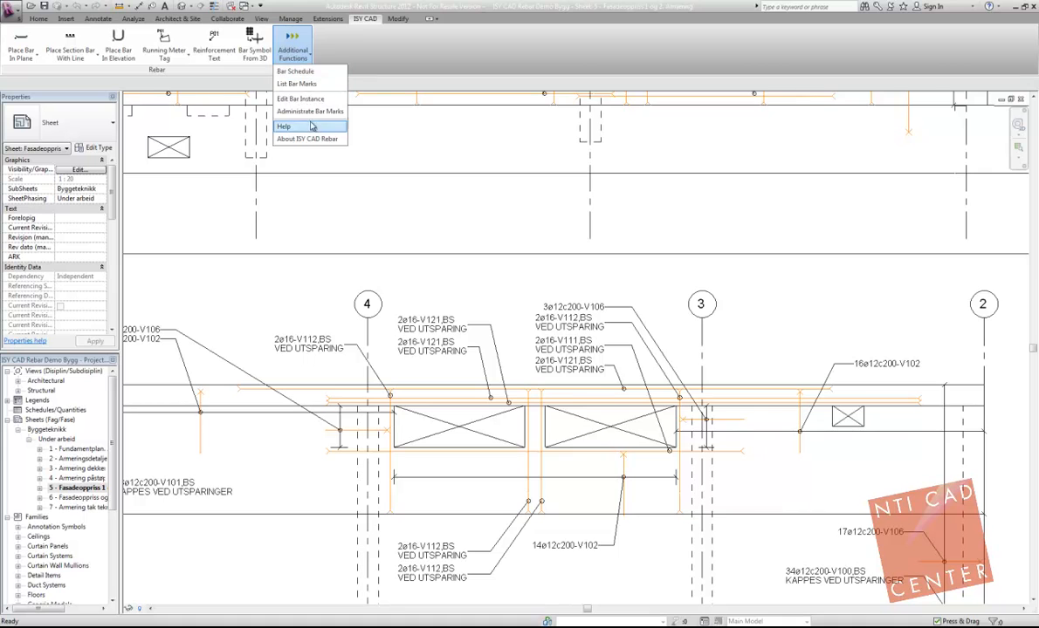
pyautogui.click(295, 71)
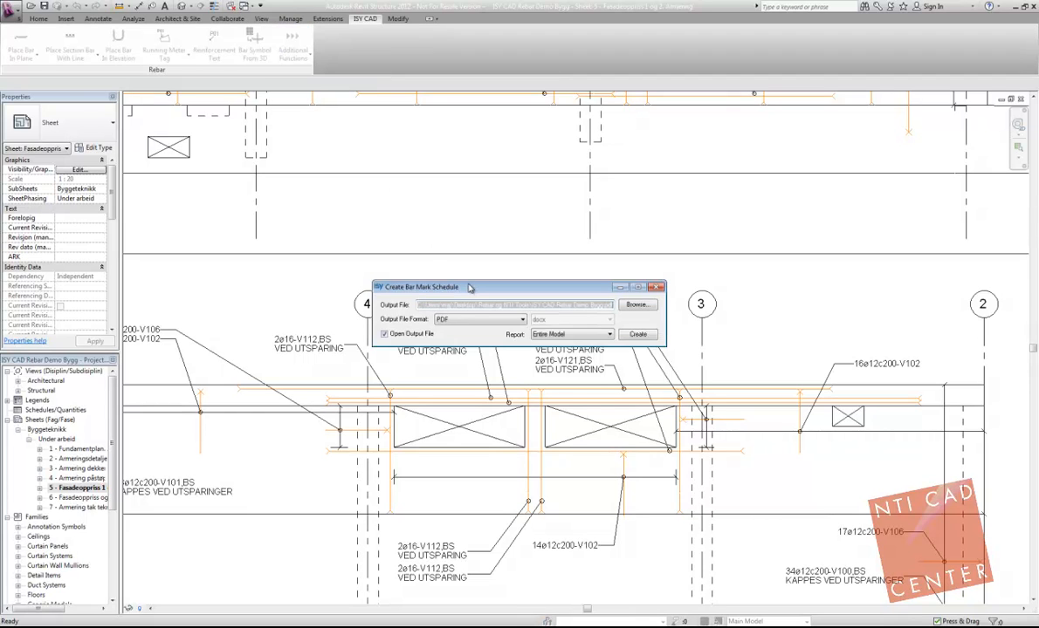
pyautogui.moveTo(470, 291); pyautogui.dragTo(434, 202)
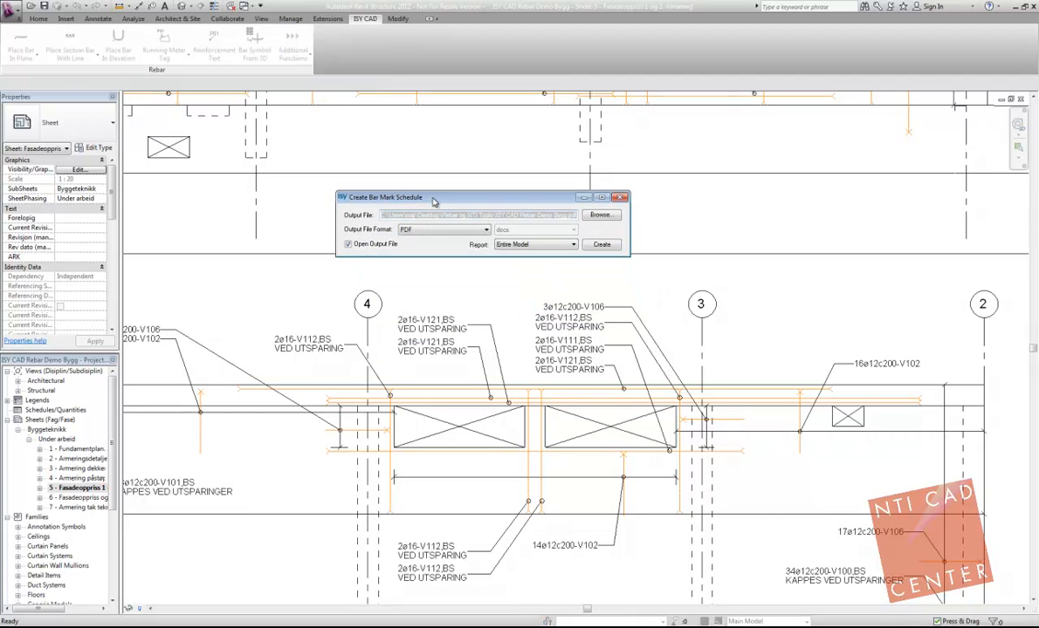
pyautogui.click(486, 232)
pyautogui.click(482, 233)
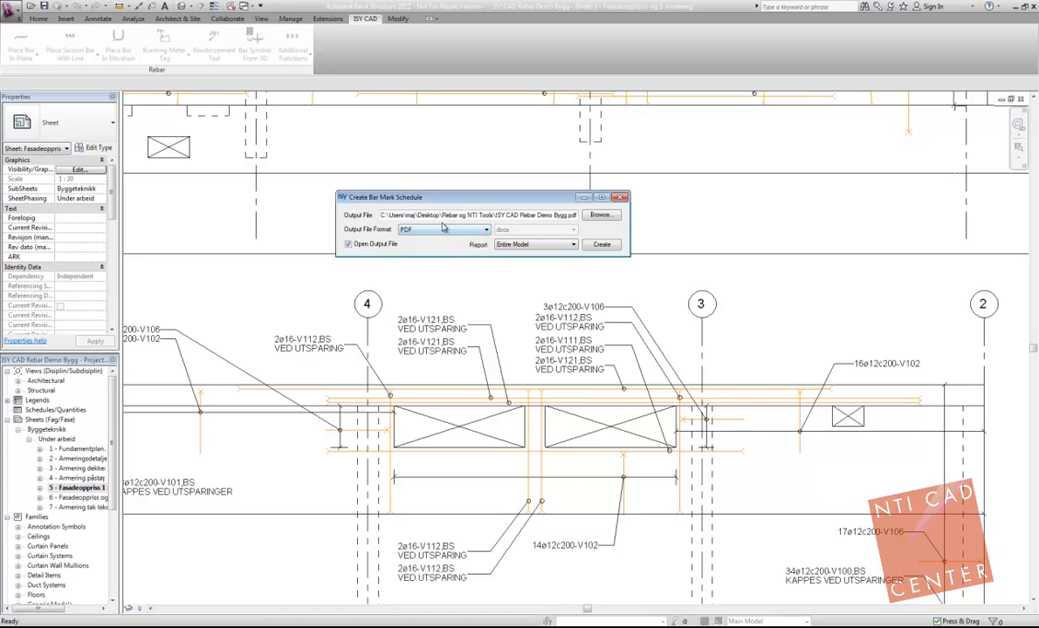
pyautogui.click(460, 232)
pyautogui.click(443, 246)
pyautogui.click(520, 233)
pyautogui.click(520, 232)
pyautogui.click(410, 230)
pyautogui.click(399, 219)
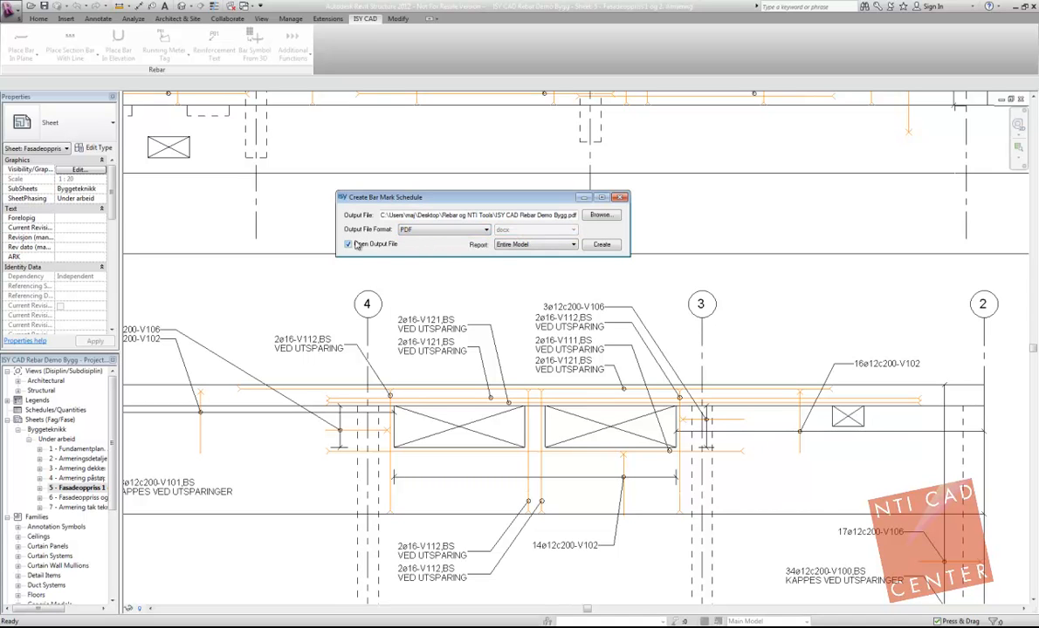
# Step: Set the schedule report to Entire Model and create the bar schedule file
pyautogui.click(539, 245)
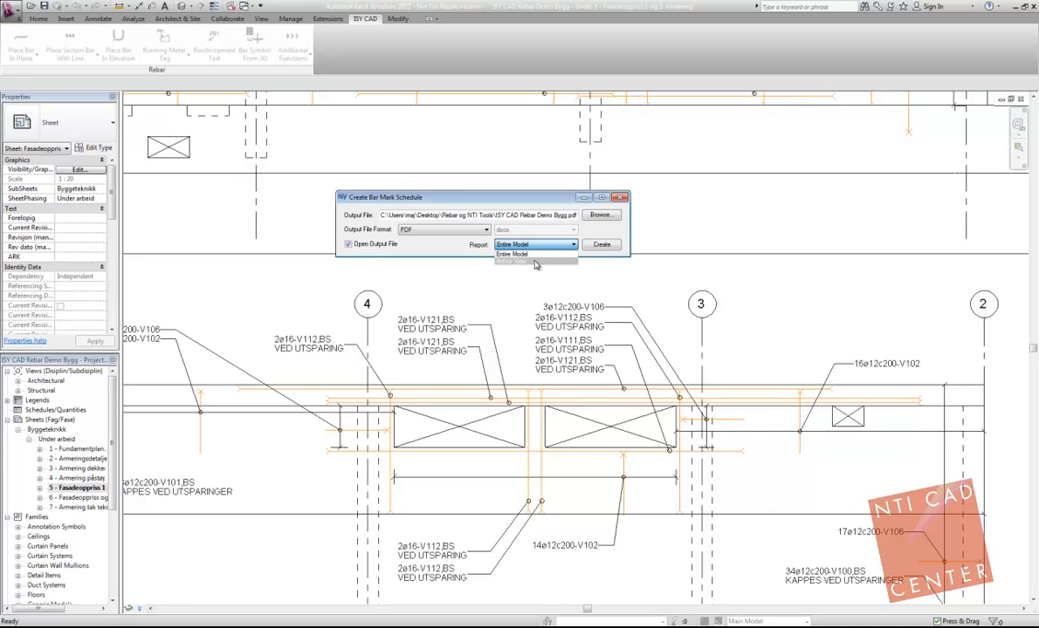
pyautogui.click(539, 254)
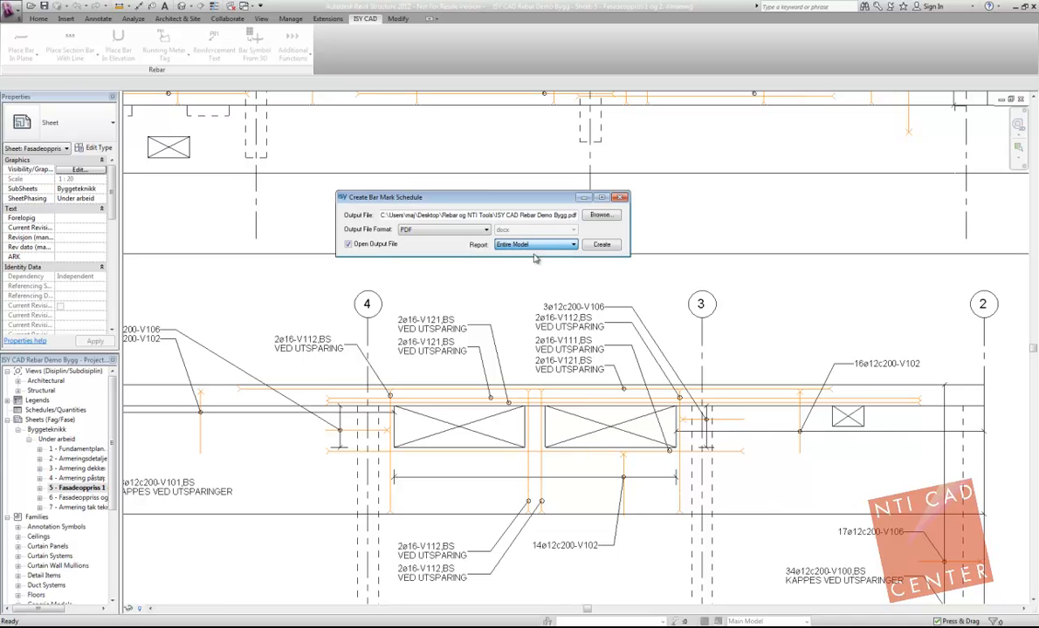
pyautogui.click(600, 245)
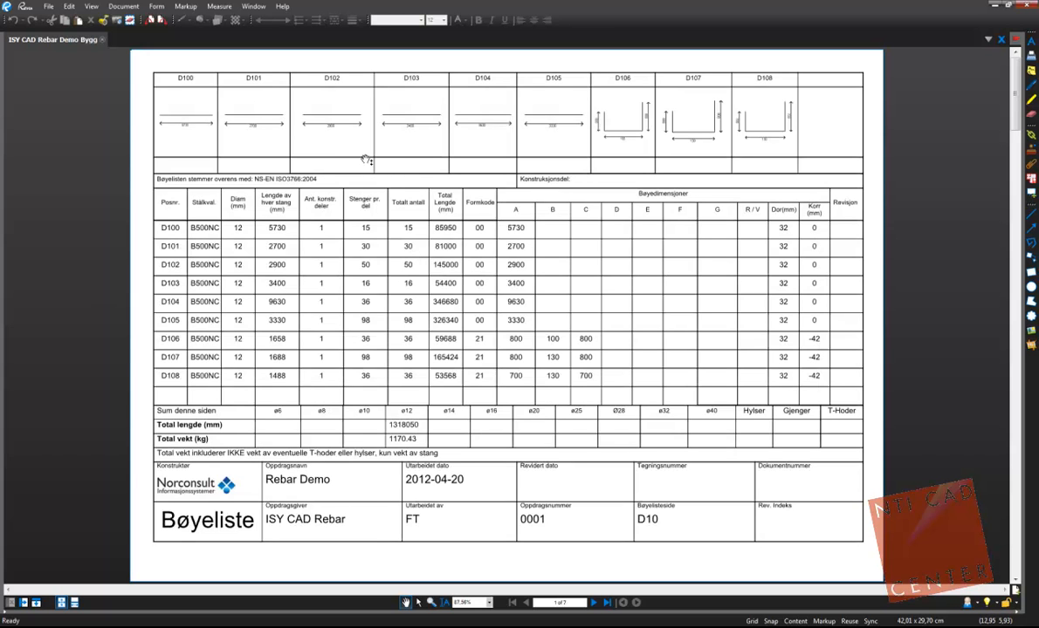
# Step: Page through the bar schedule PDF from the D bar marks to the summation list on the last page
pyautogui.scroll(-1, 331, 164)
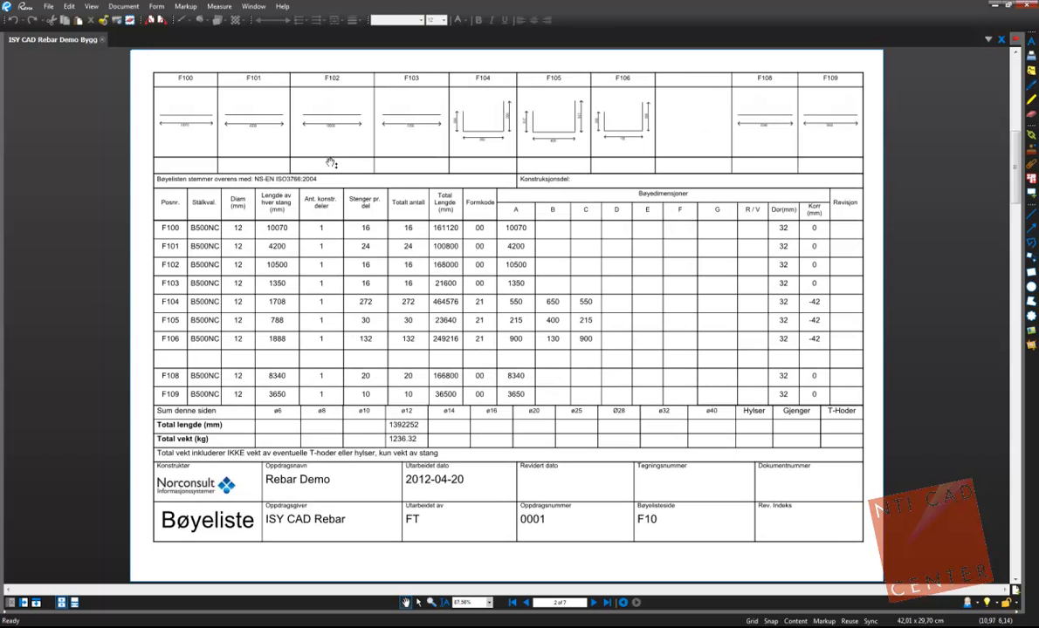
pyautogui.scroll(-1, 332, 163)
pyautogui.scroll(-1, 331, 163)
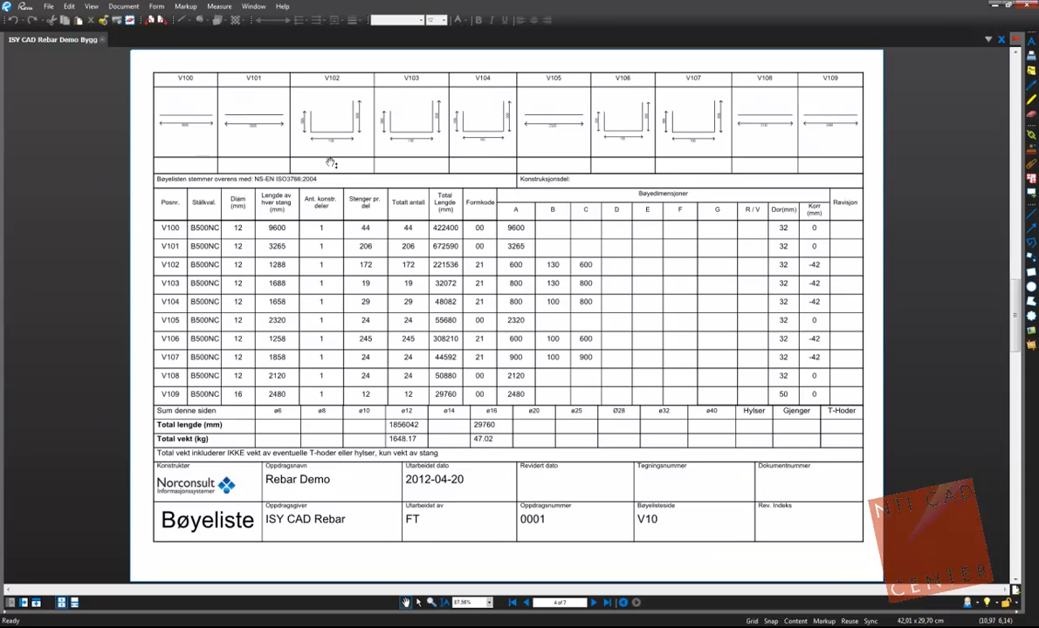
pyautogui.scroll(-1, 332, 163)
pyautogui.scroll(-1, 331, 163)
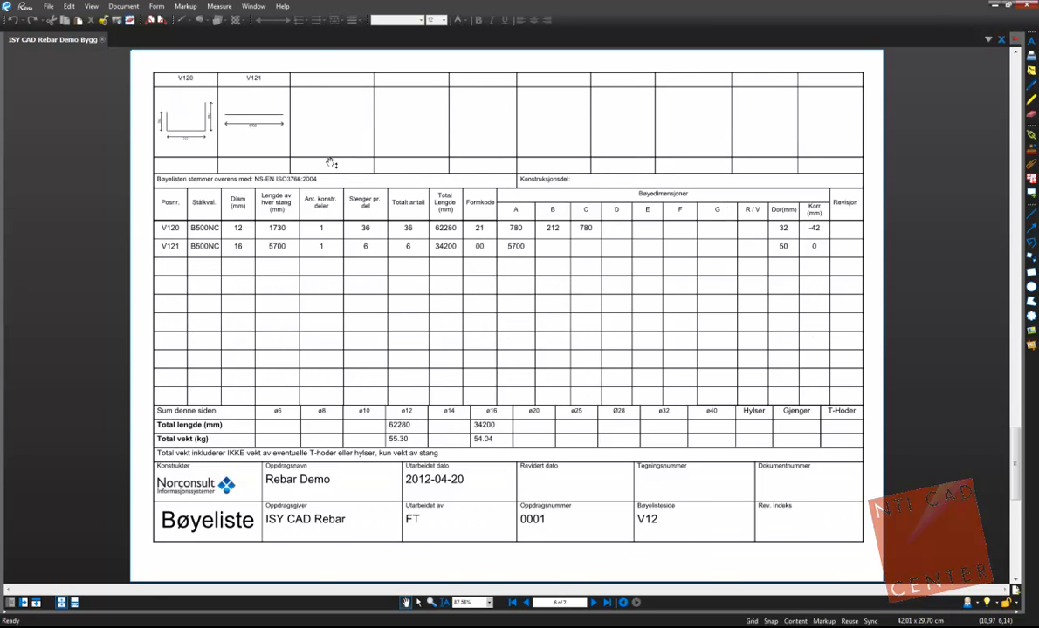
pyautogui.scroll(-1, 332, 163)
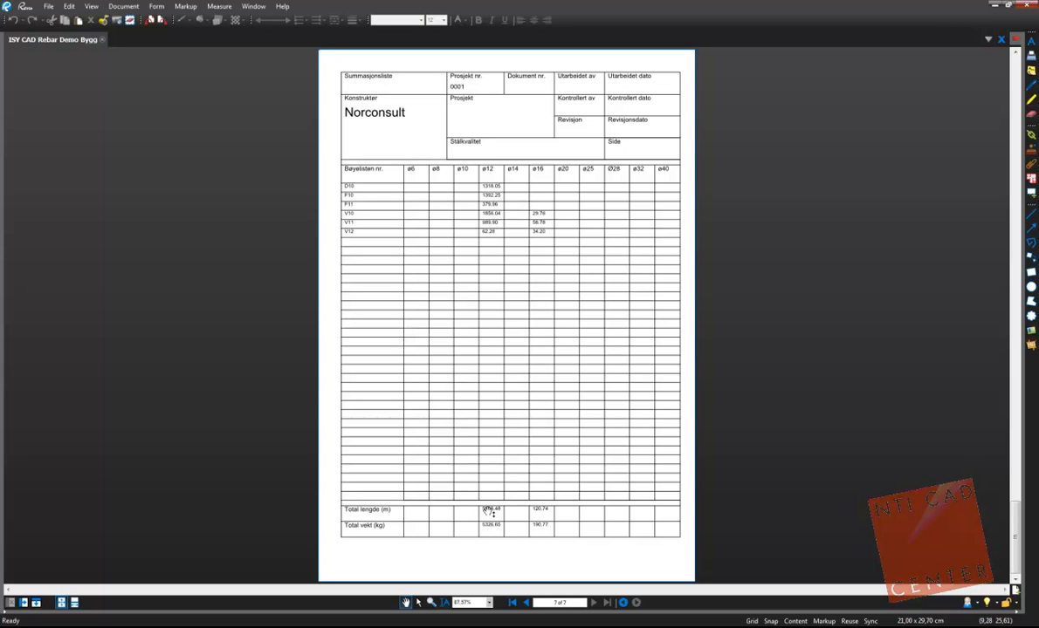
# Step: Examine the bending shapes, dimensions and title block on the schedule page for bar marks V110 to V119
pyautogui.scroll(-1, 506, 459)
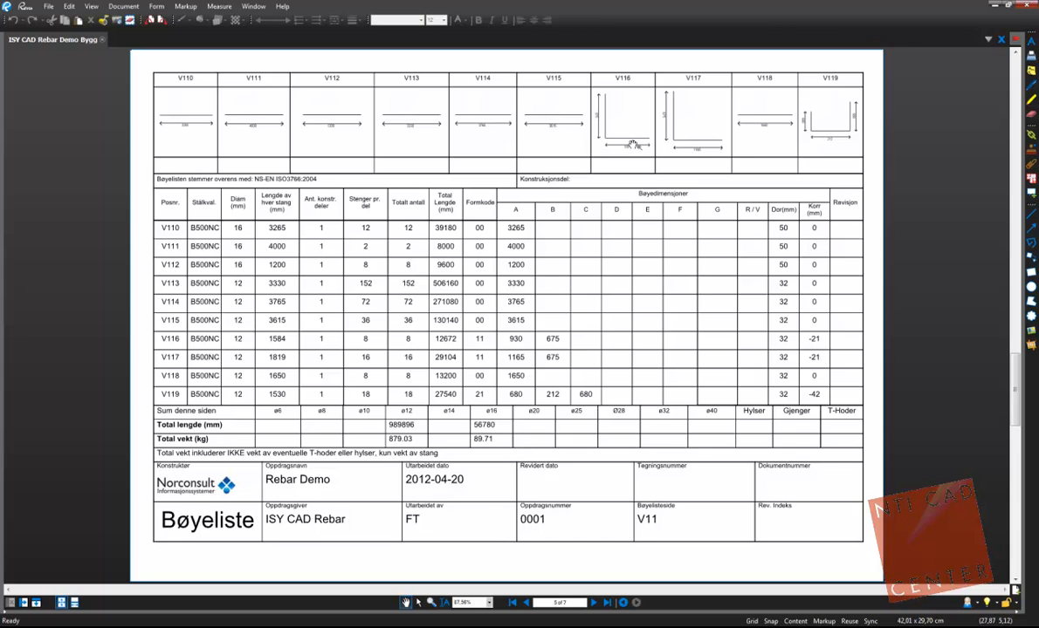
pyautogui.scroll(5, 633, 142)
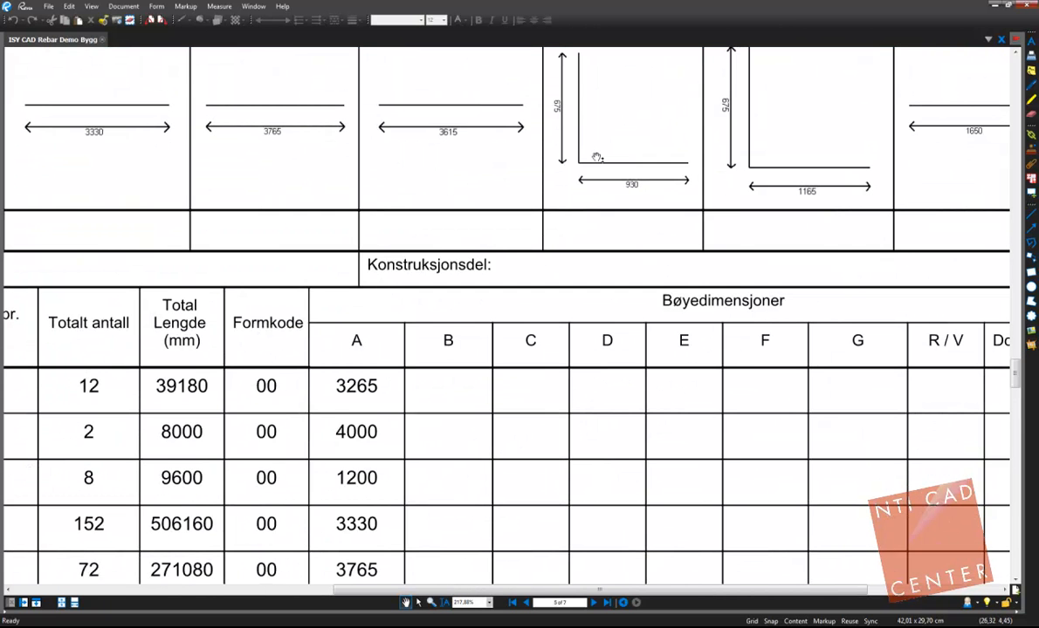
pyautogui.scroll(-1, 623, 190)
pyautogui.scroll(-4, 623, 190)
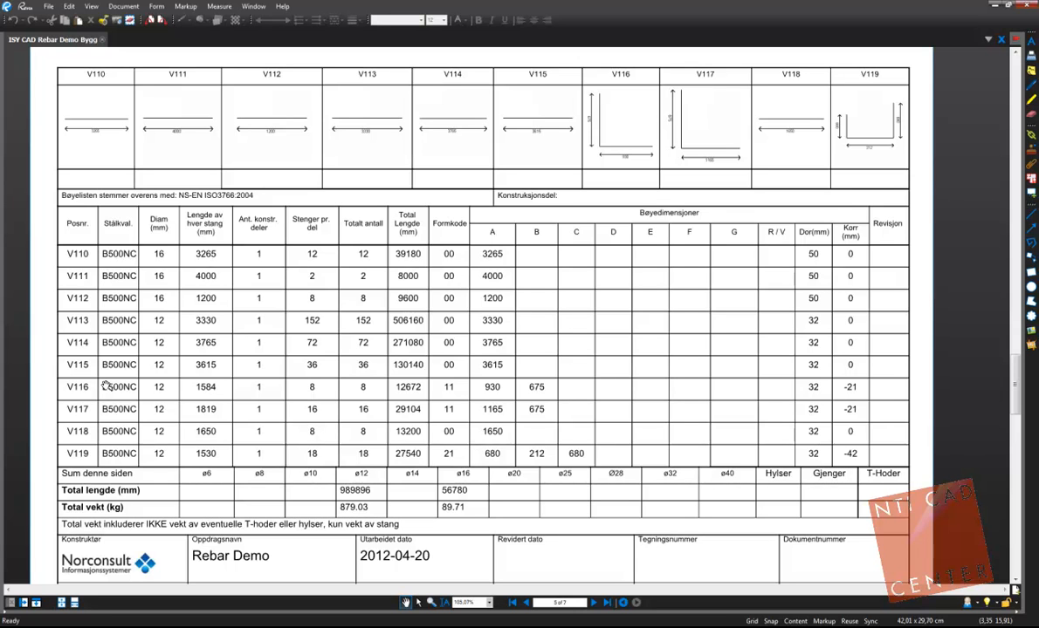
pyautogui.keyDown('ctrl'); pyautogui.scroll(-2, 203, 366); pyautogui.keyUp('ctrl')
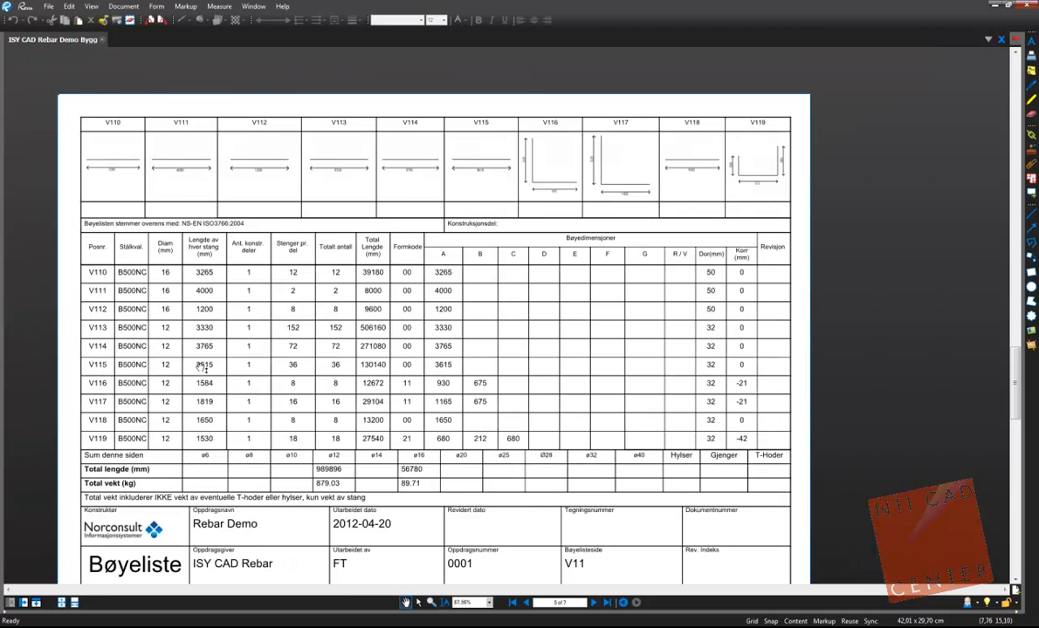
pyautogui.scroll(-1, 192, 366)
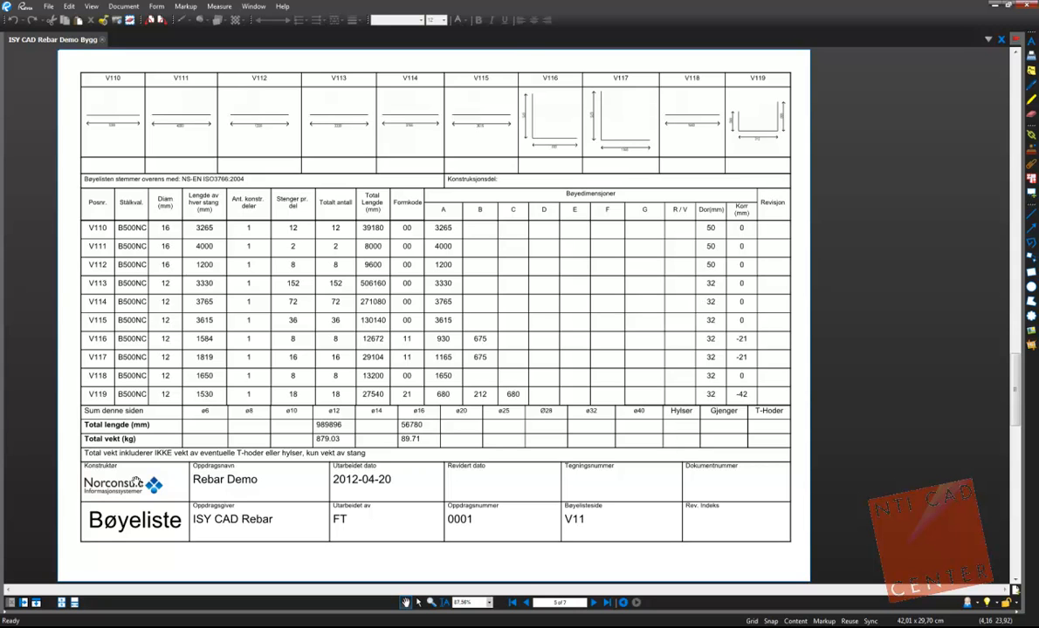
pyautogui.hotkey('alt', 'Tab')
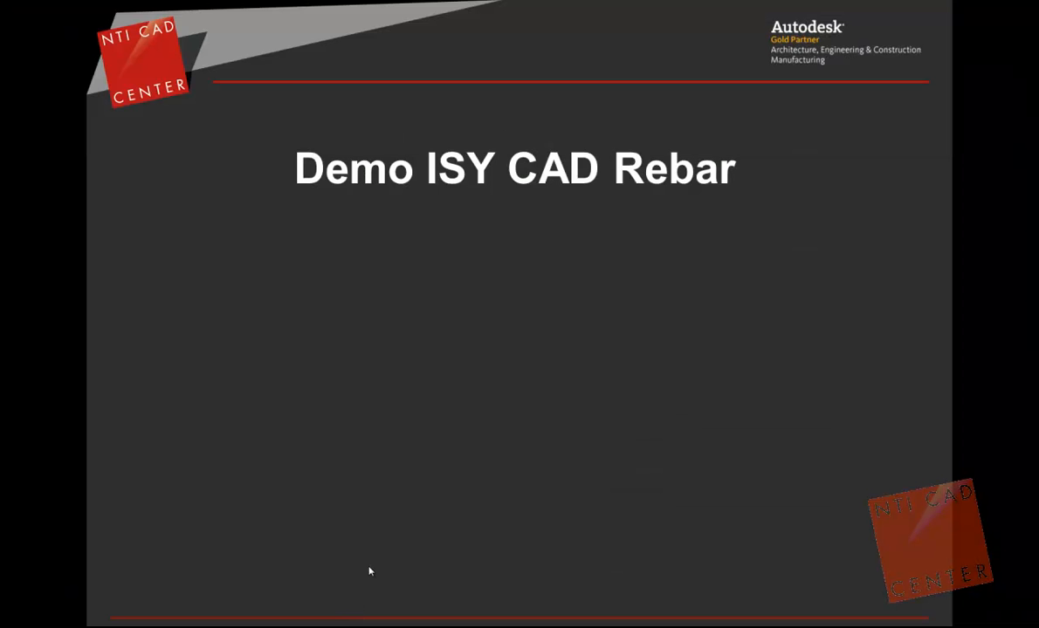
pyautogui.click(368, 572)
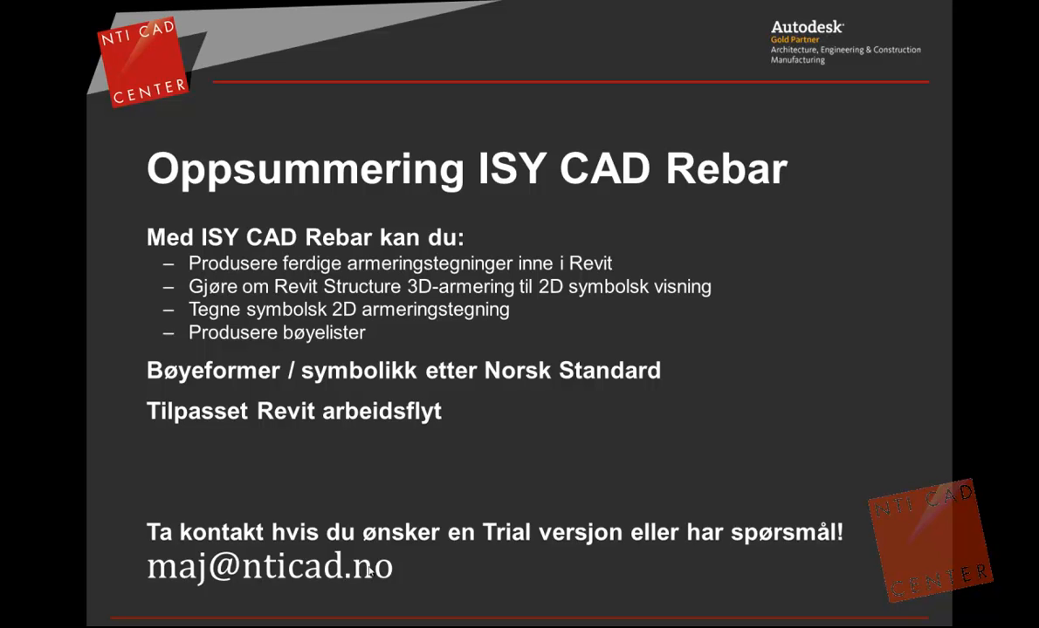